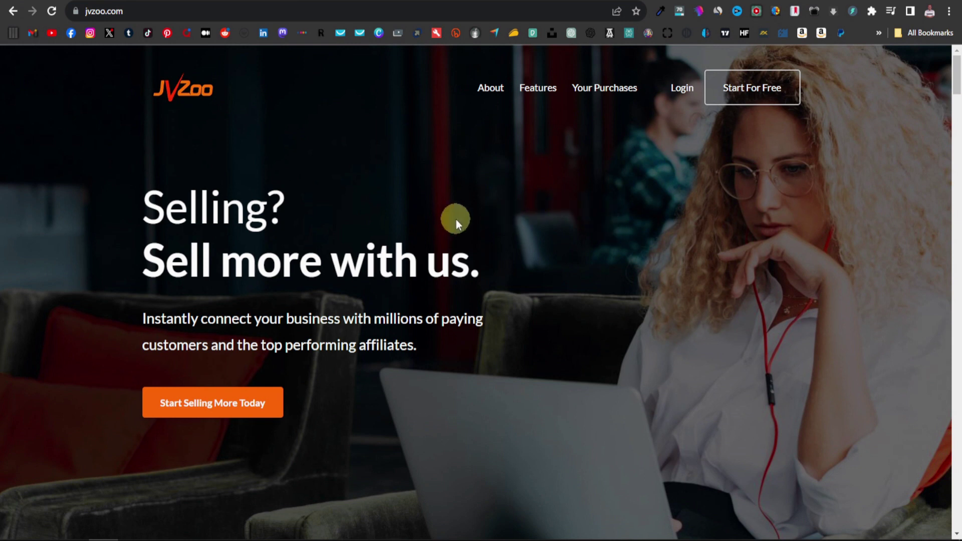
Look through the JVZoo home page's sections on the affiliate program, payments, seller and affiliate benefits, compliance and support.
scroll(441, 233, down, 4)
scroll(439, 240, down, 3)
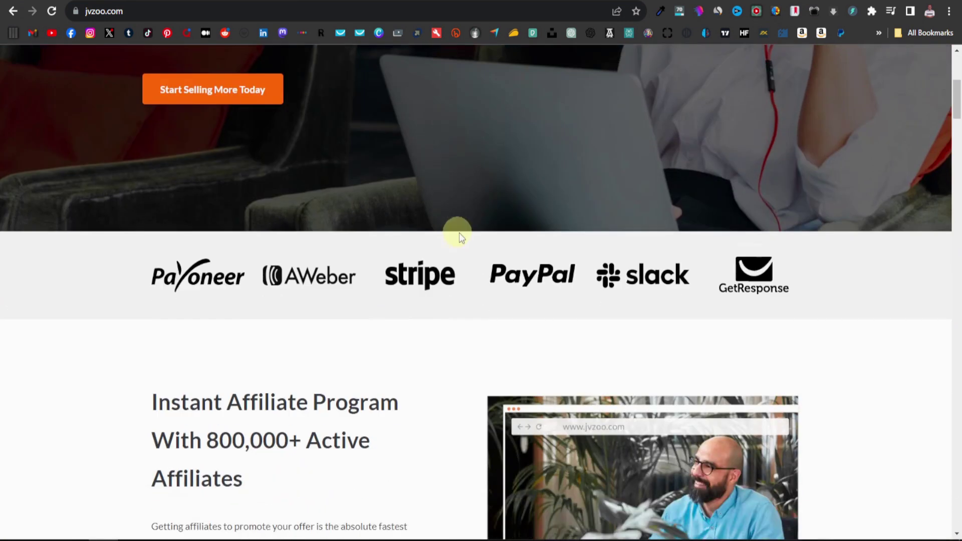
scroll(459, 232, up, 7)
scroll(461, 269, down, 7)
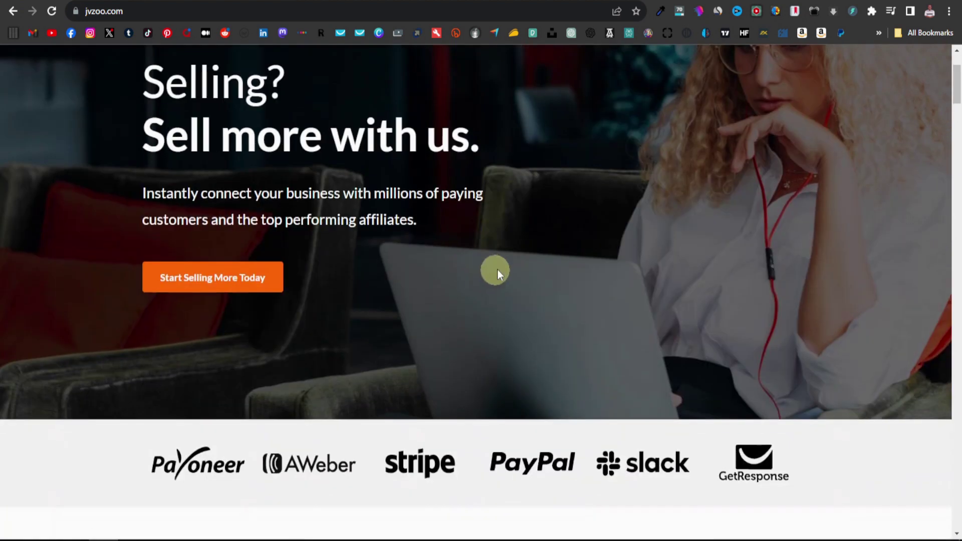
scroll(469, 271, down, 7)
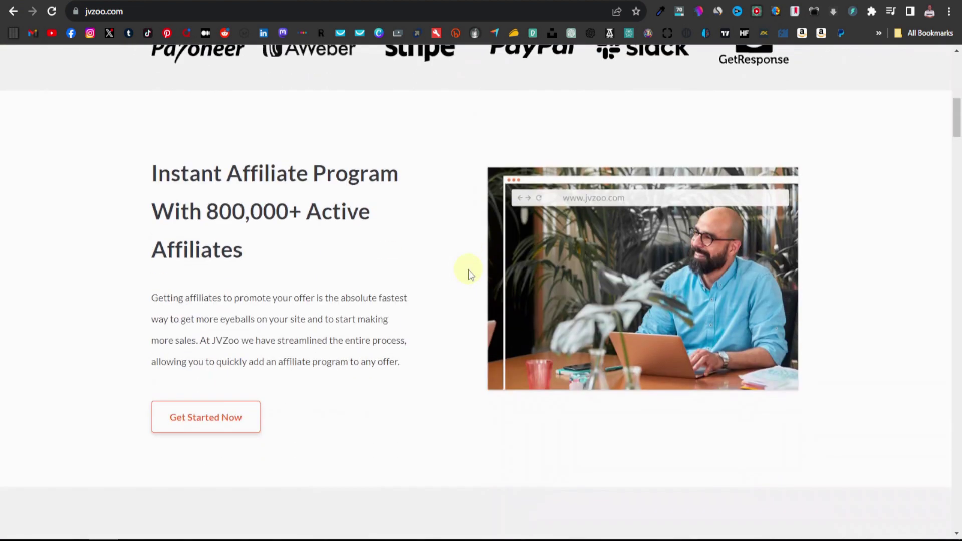
scroll(468, 270, down, 10)
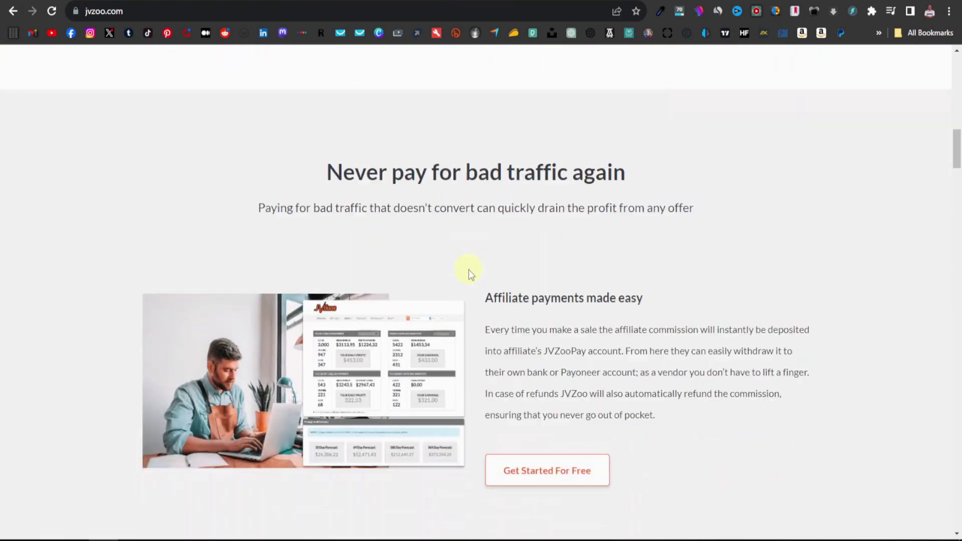
scroll(468, 269, down, 8)
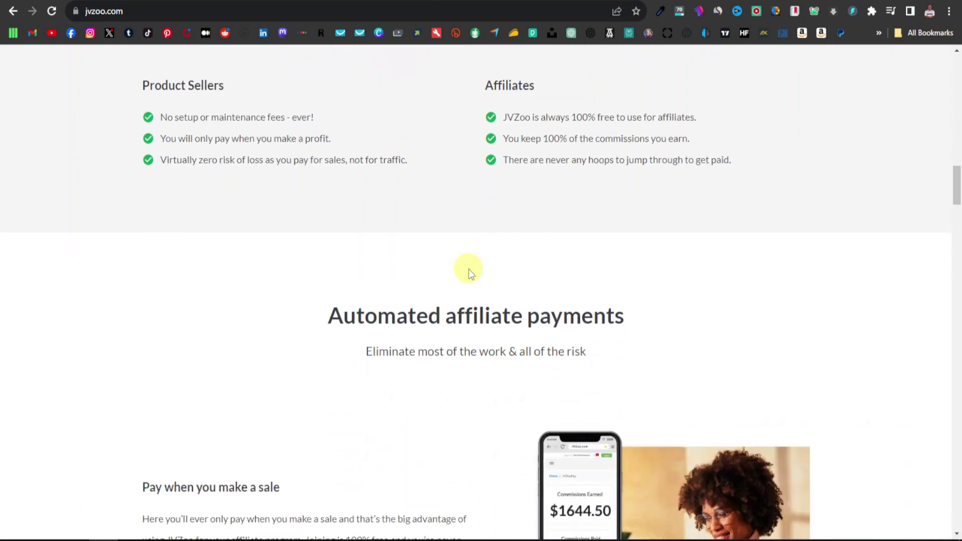
scroll(468, 269, down, 9)
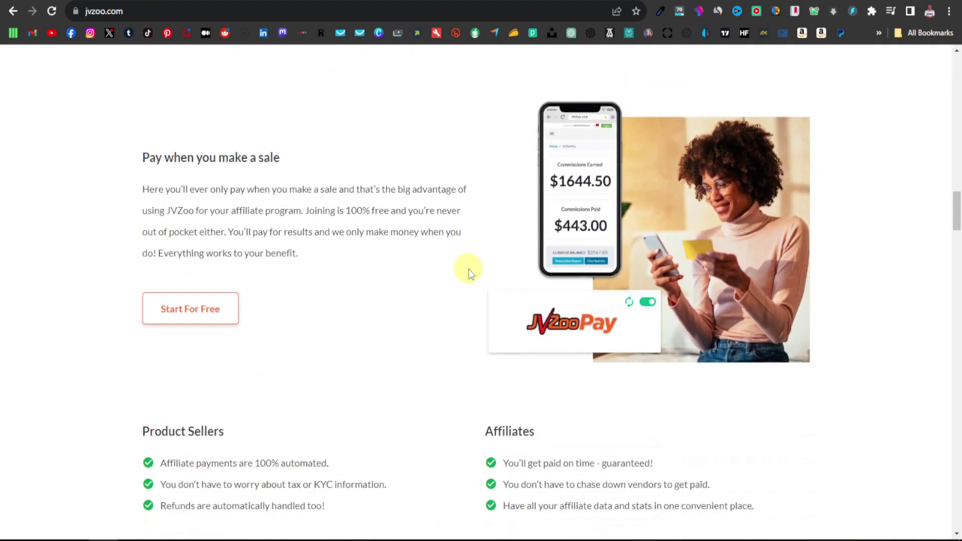
scroll(468, 269, down, 9)
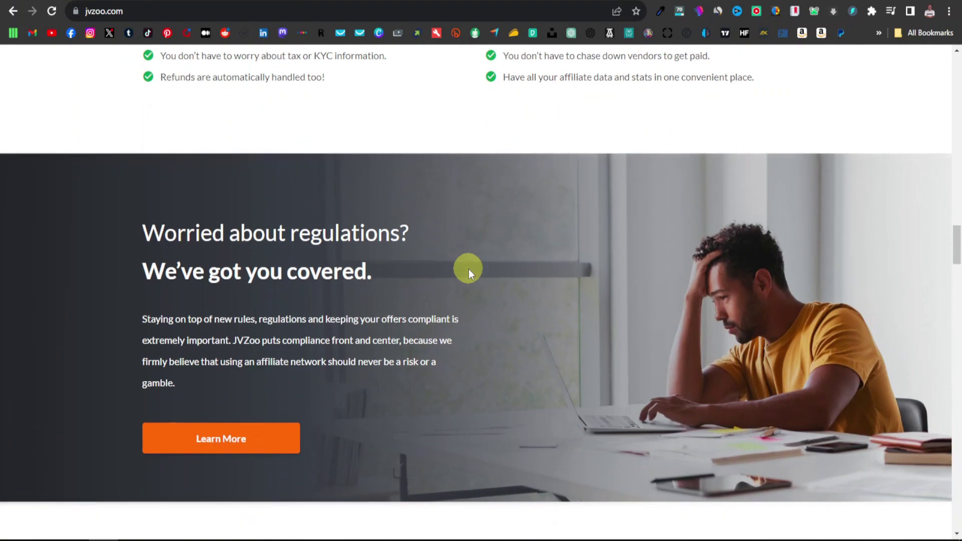
scroll(468, 269, down, 12)
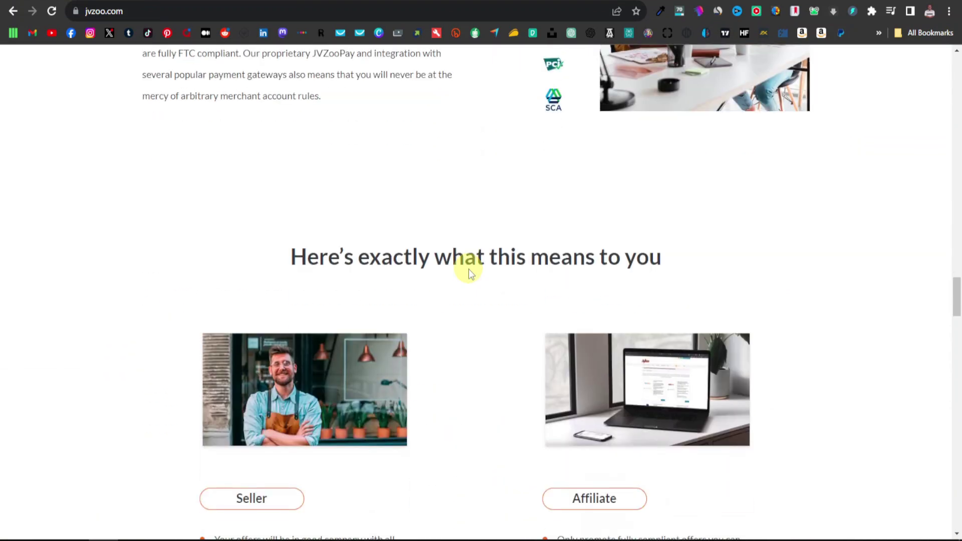
scroll(468, 269, down, 6)
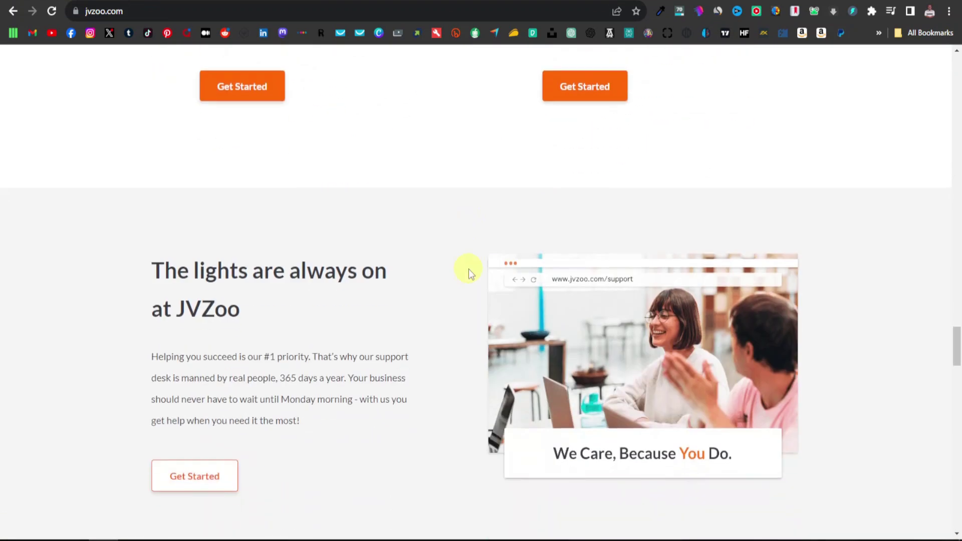
scroll(468, 269, down, 4)
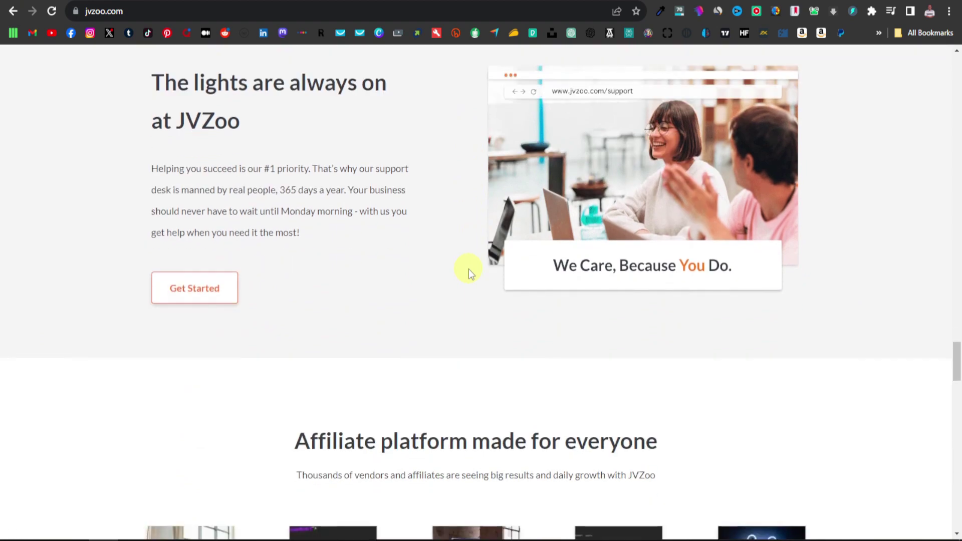
scroll(468, 269, down, 5)
scroll(468, 269, down, 8)
scroll(468, 269, up, 20)
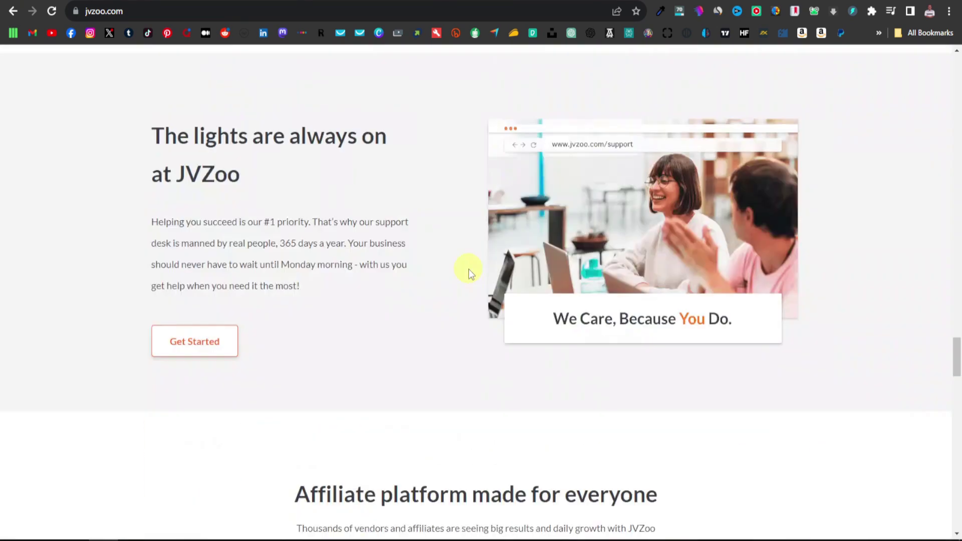
scroll(469, 266, up, 20)
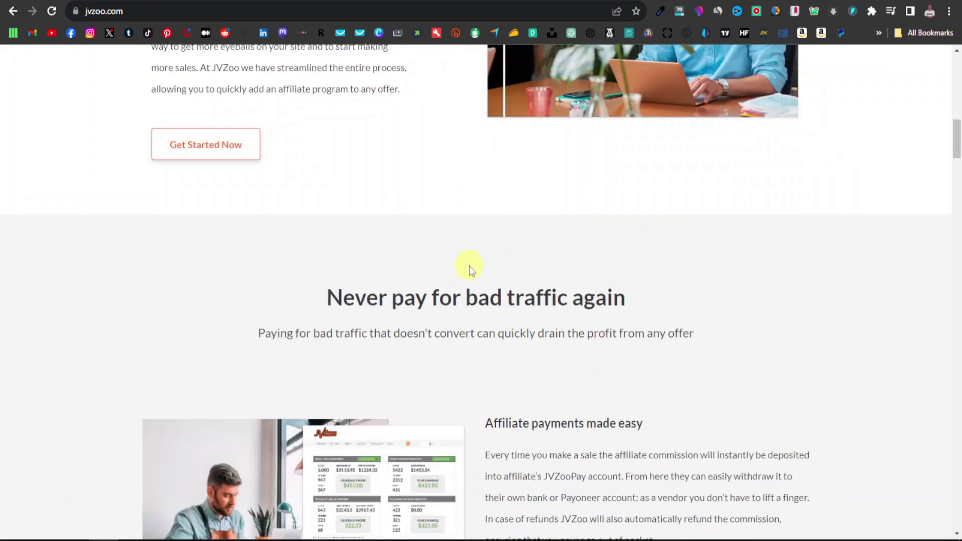
scroll(469, 265, up, 2)
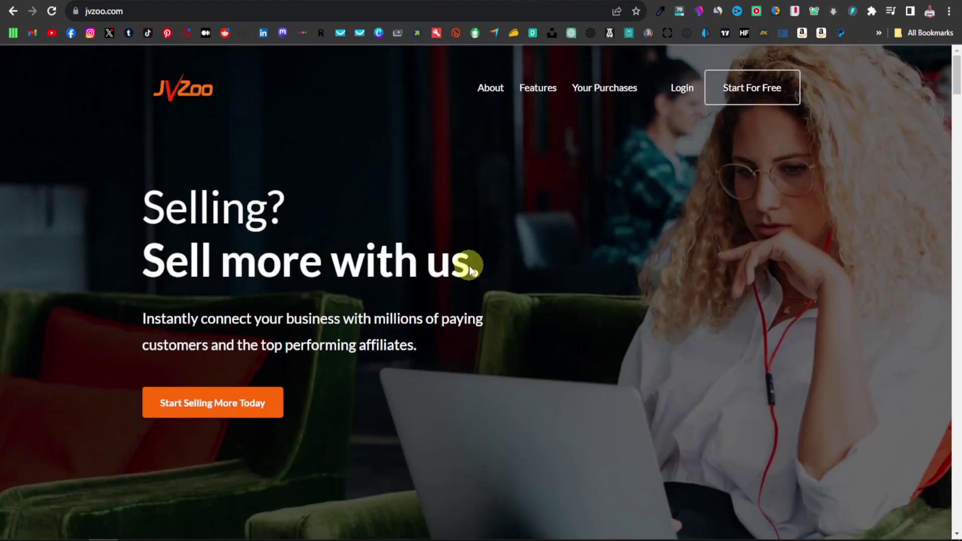
Open the free account registration form and look through the citizenship country options without changing the selection.
click(759, 99)
scroll(426, 273, down, 2)
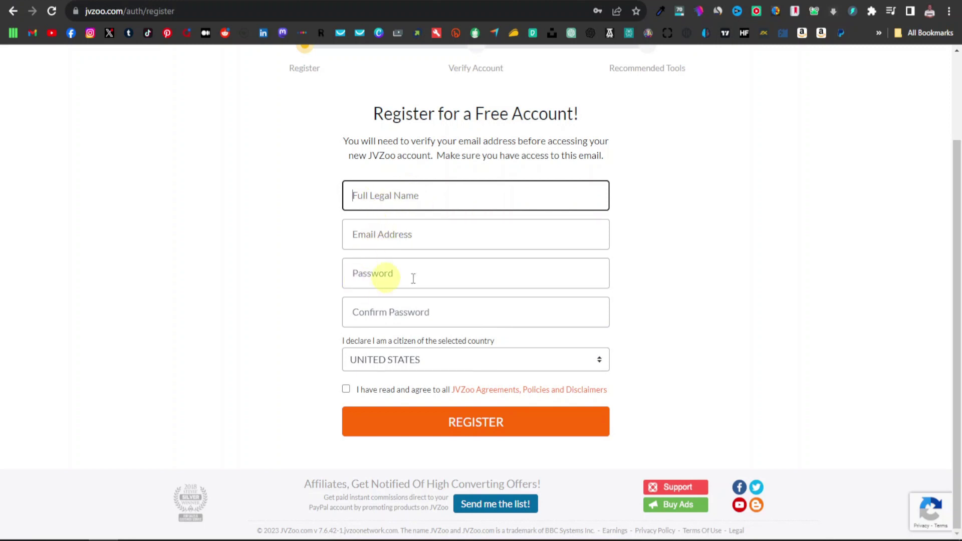
click(393, 361)
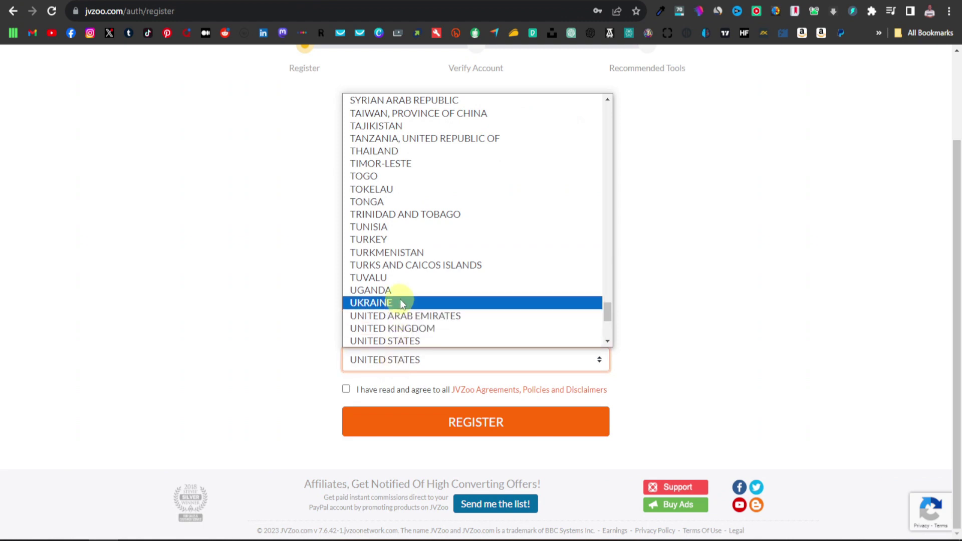
scroll(403, 296, up, 20)
scroll(403, 293, up, 20)
click(302, 313)
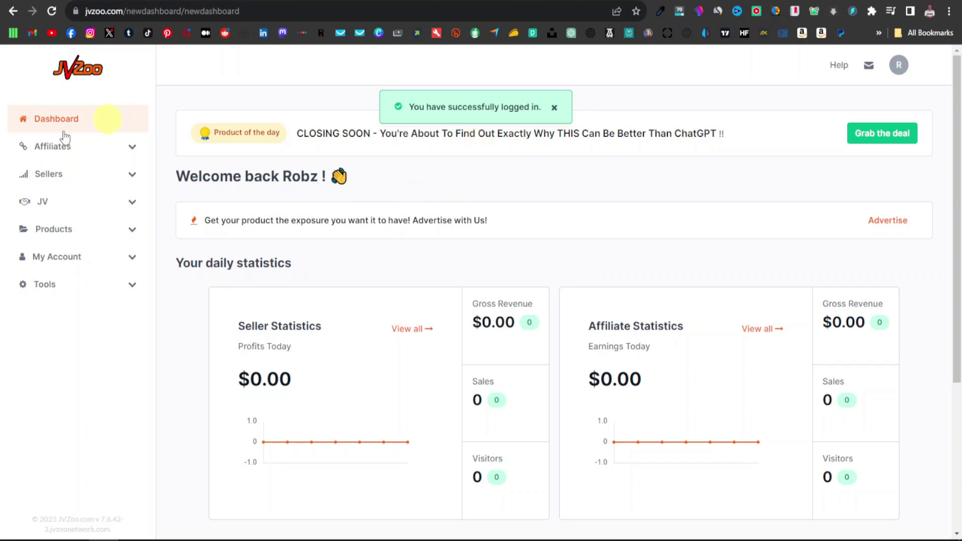
Open the affiliate Find Products page and look through the product listings.
click(130, 150)
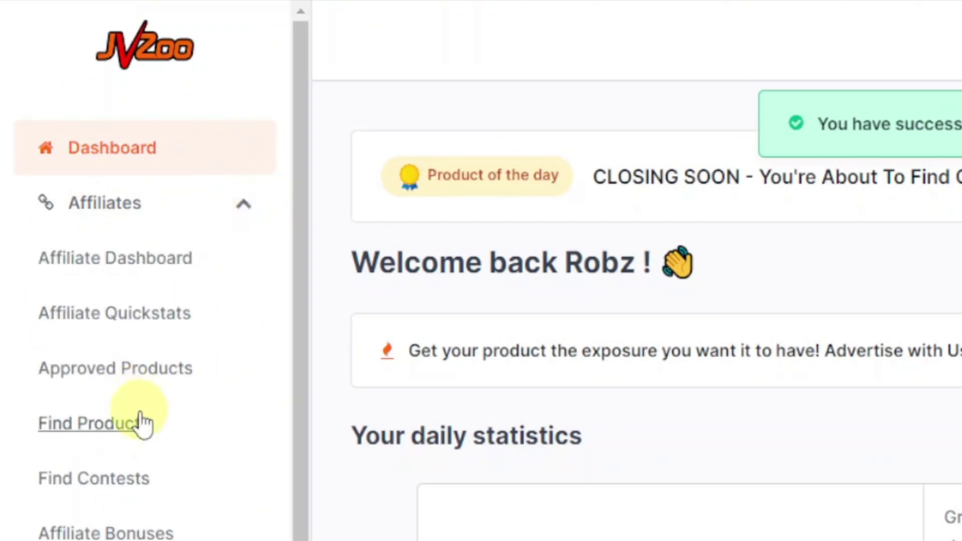
click(103, 423)
scroll(337, 167, down, 10)
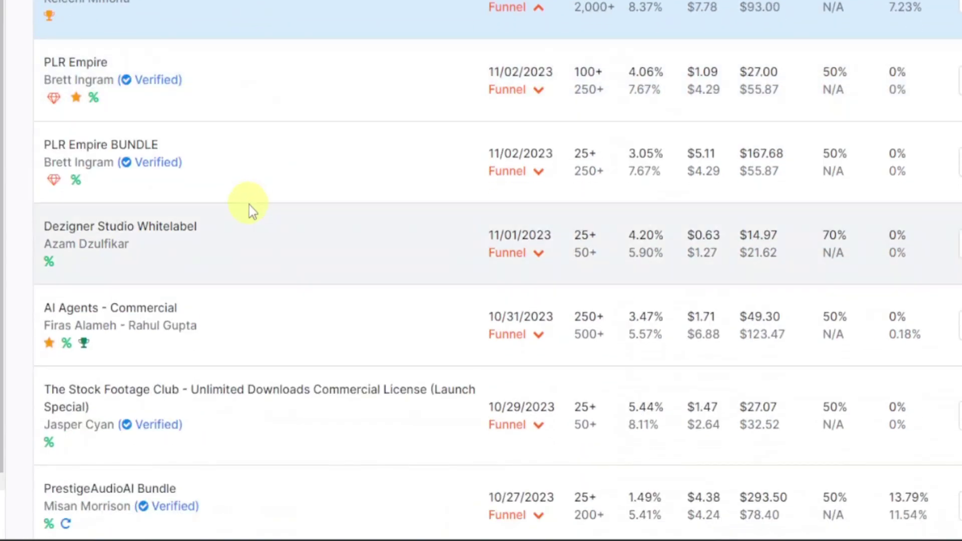
scroll(248, 214, down, 4)
scroll(248, 213, up, 14)
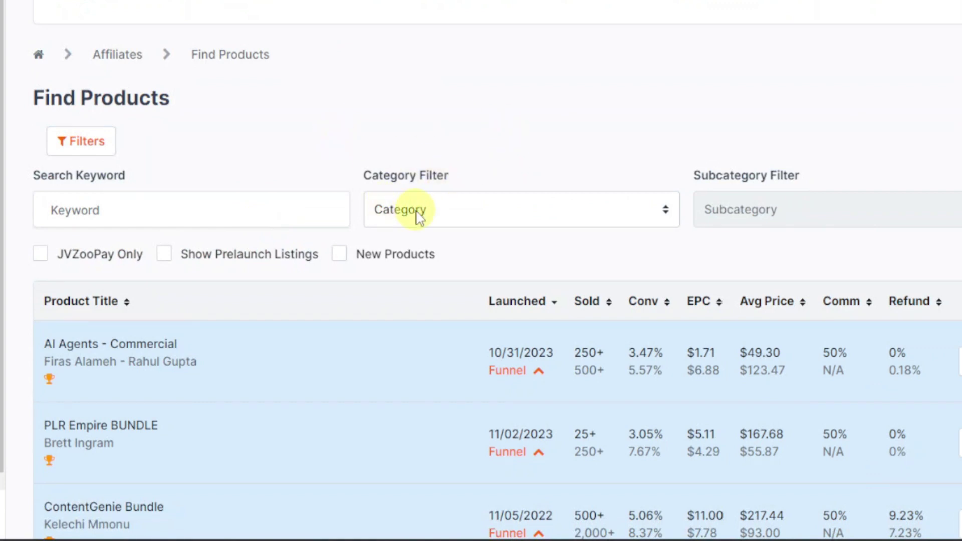
Review the available product categories in the category filter without choosing one.
click(666, 209)
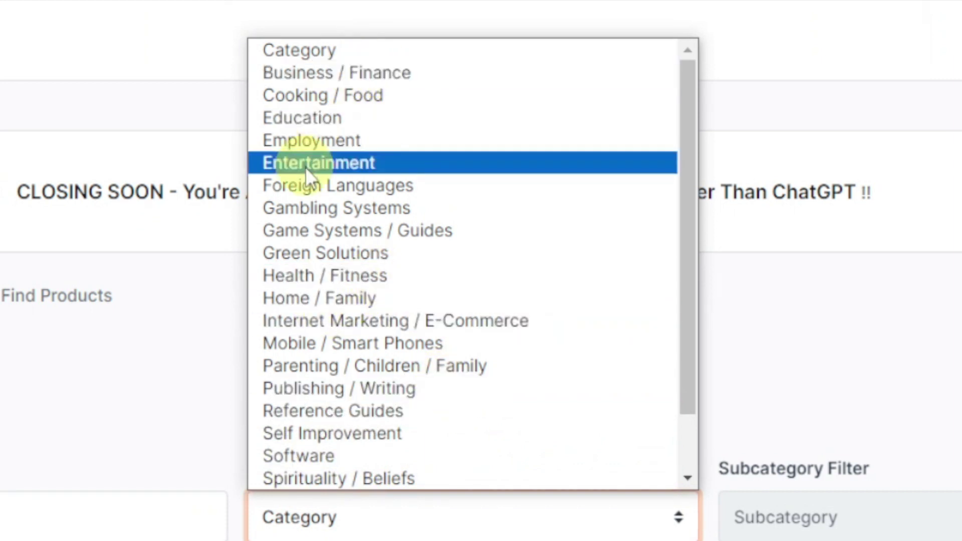
scroll(329, 396, down, 2)
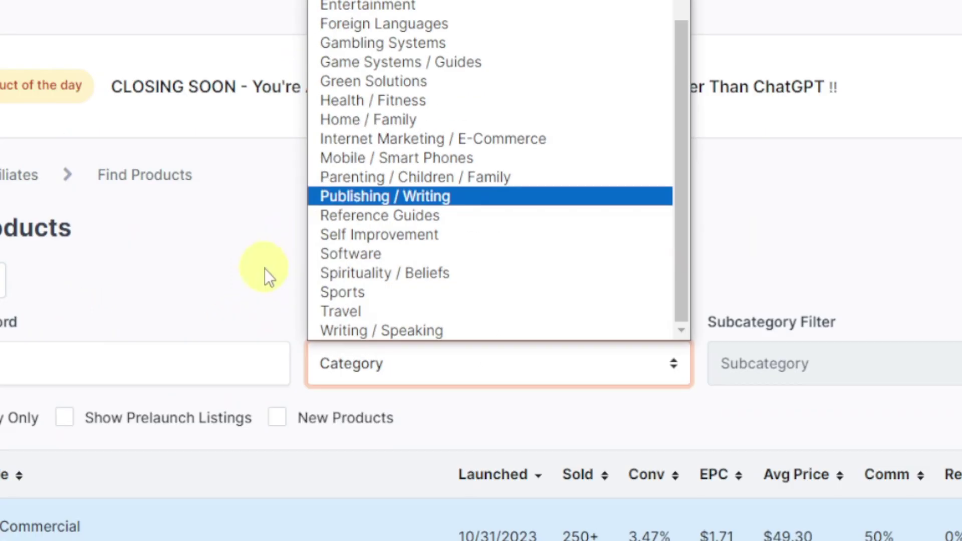
click(265, 270)
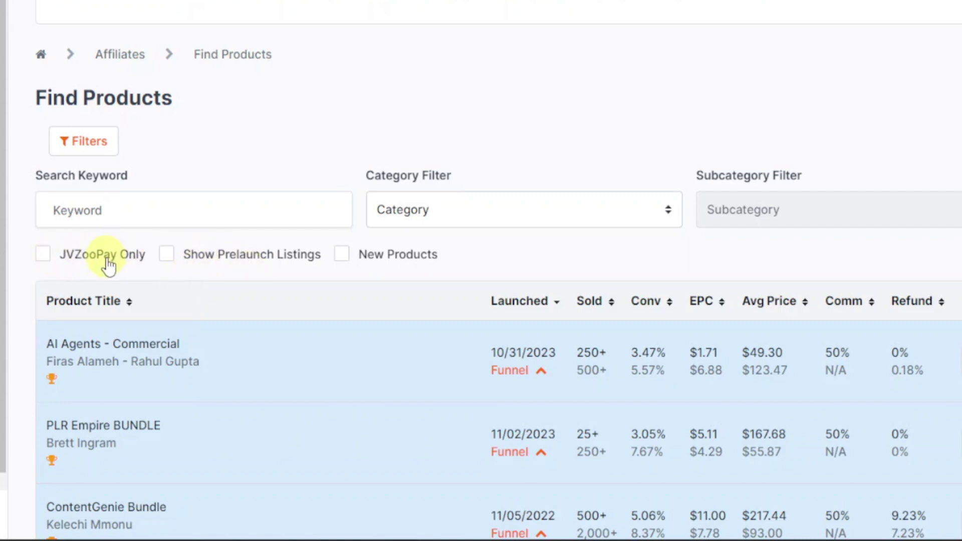
Browse the product listings and open the information page of AI Agents - Commercial.
scroll(126, 260, down, 3)
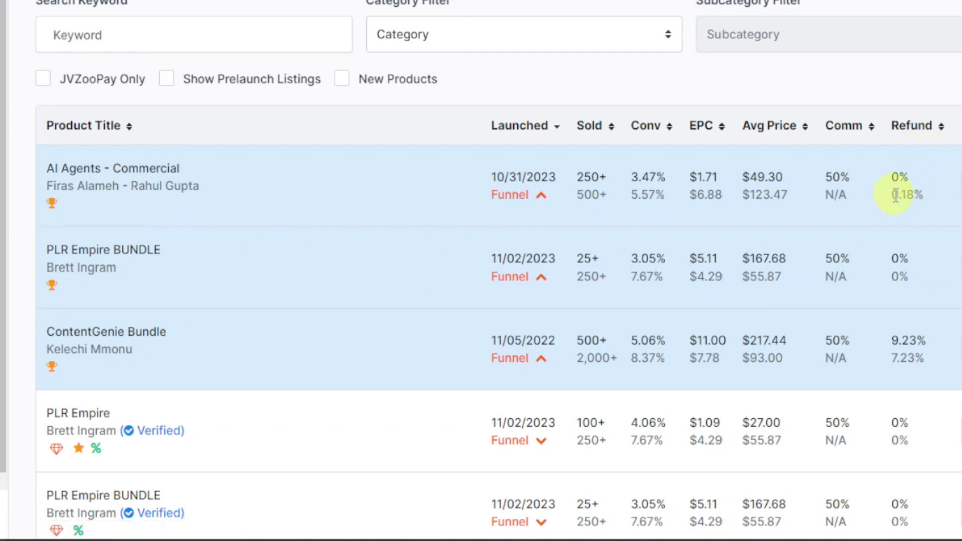
scroll(622, 225, down, 14)
scroll(556, 263, up, 15)
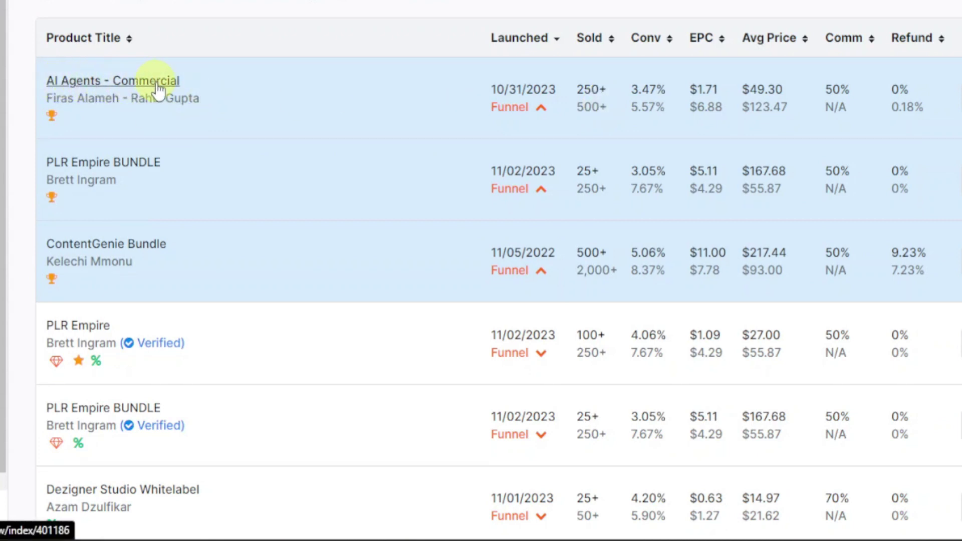
click(132, 91)
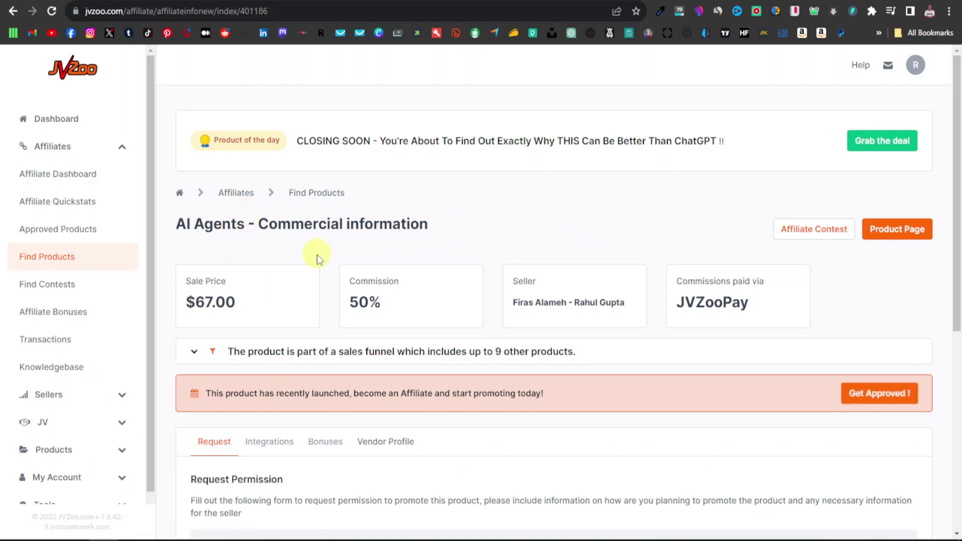
Write a permission request as a new JVZoo affiliate, citing promotion through email list, social media and website, tier 1 traffic, and long-term cooperation.
scroll(317, 259, down, 1)
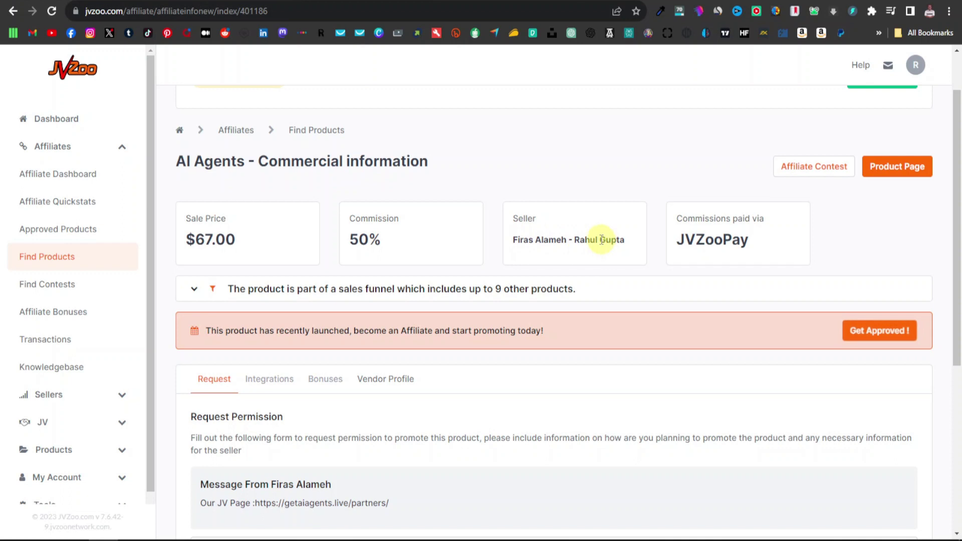
scroll(311, 223, down, 3)
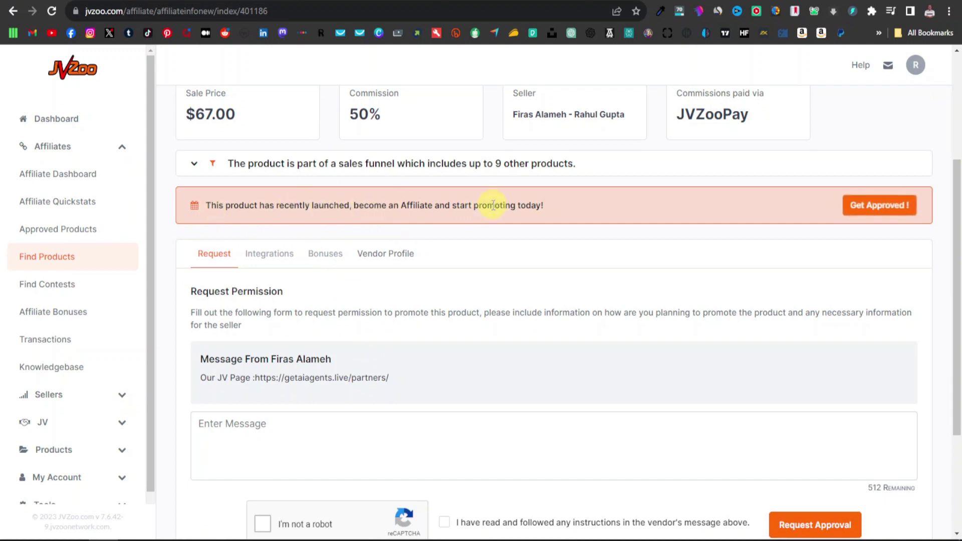
scroll(466, 221, up, 1)
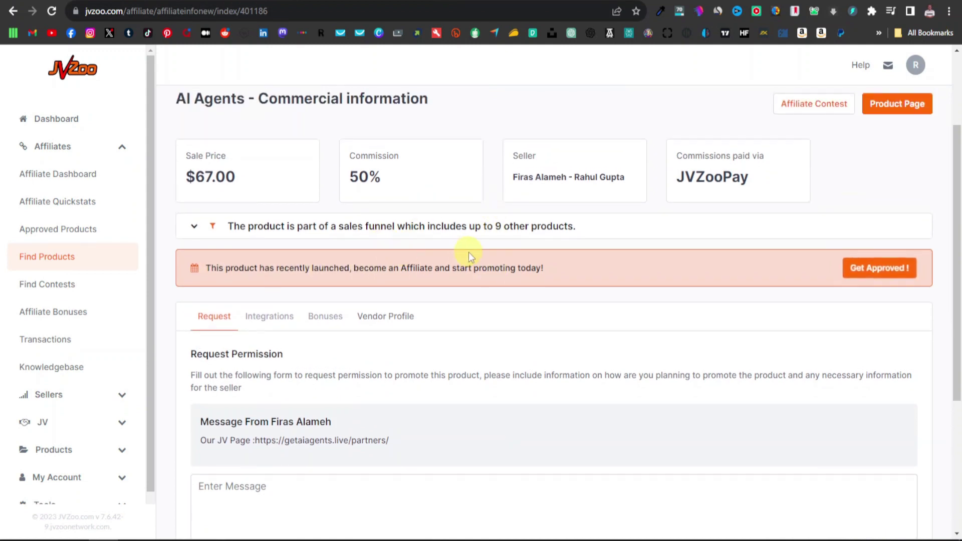
scroll(468, 252, down, 1)
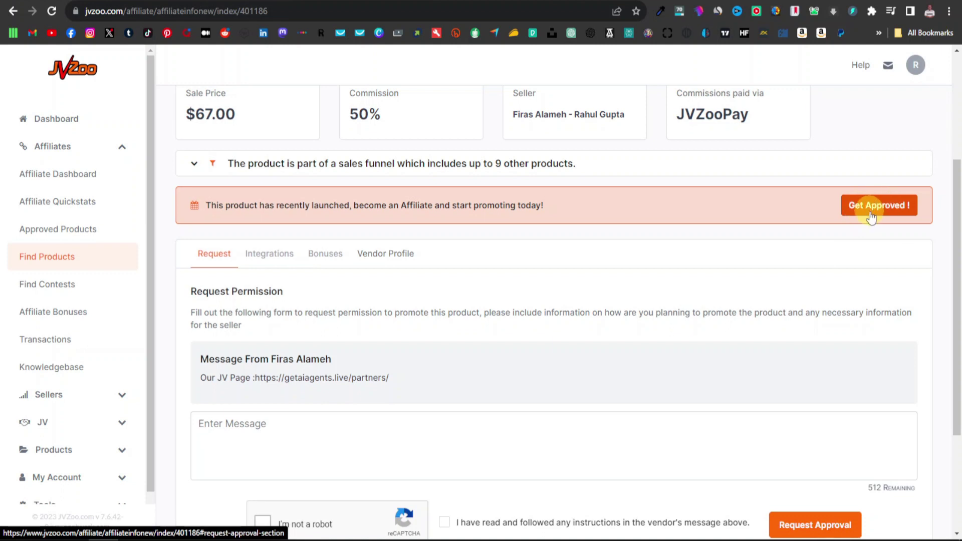
scroll(308, 445, down, 1)
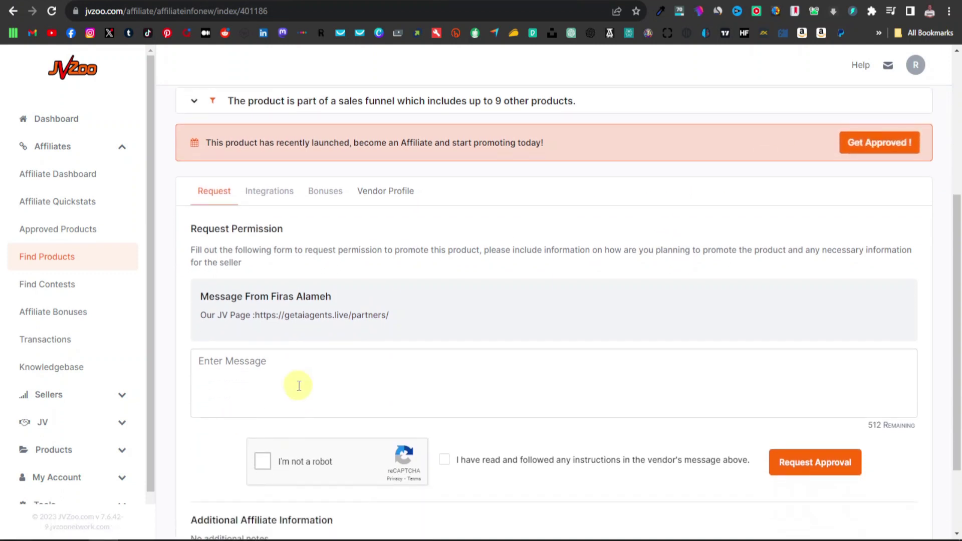
click(278, 368)
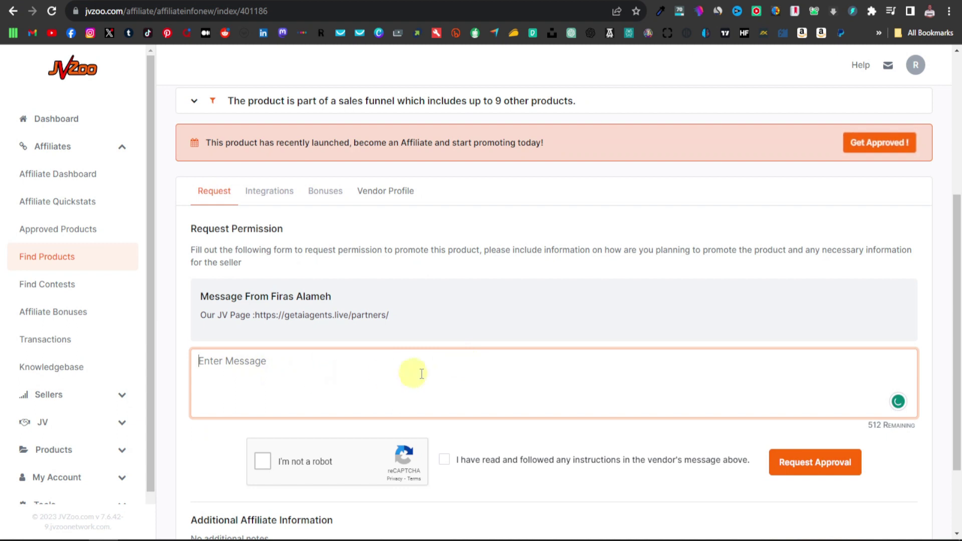
text(Hi, my name is Robert and I would like to promote your product on my email list, social media, and website, I am a new affiliate of jvzoo and I'm slowly building my list and social media presence. Most of my traffic comes from tier 1 countries and I believe this product is a great fit for my audience. Please approve my link and looking forward to working with you long-term.)
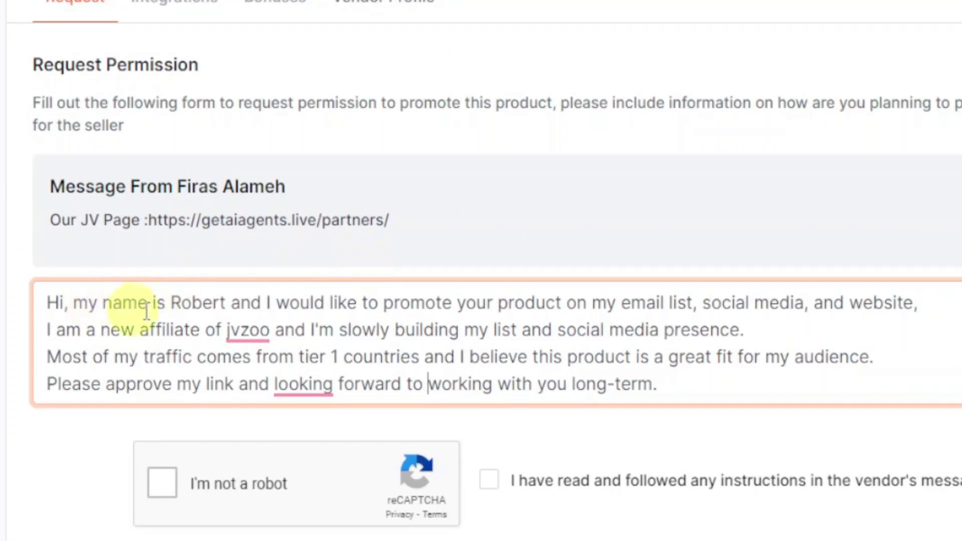
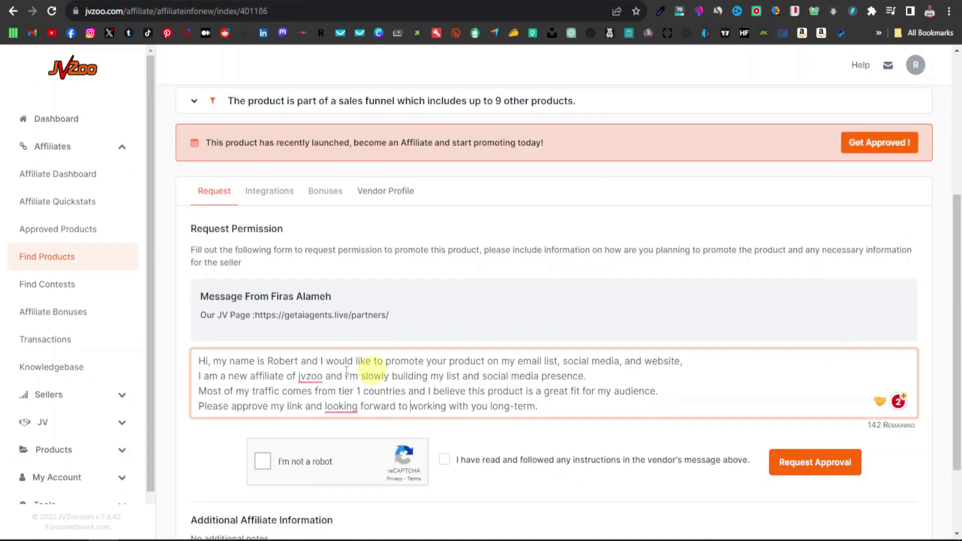
Open the vendor profile details for the AI Agents - Commercial product.
mouse_move(266, 321)
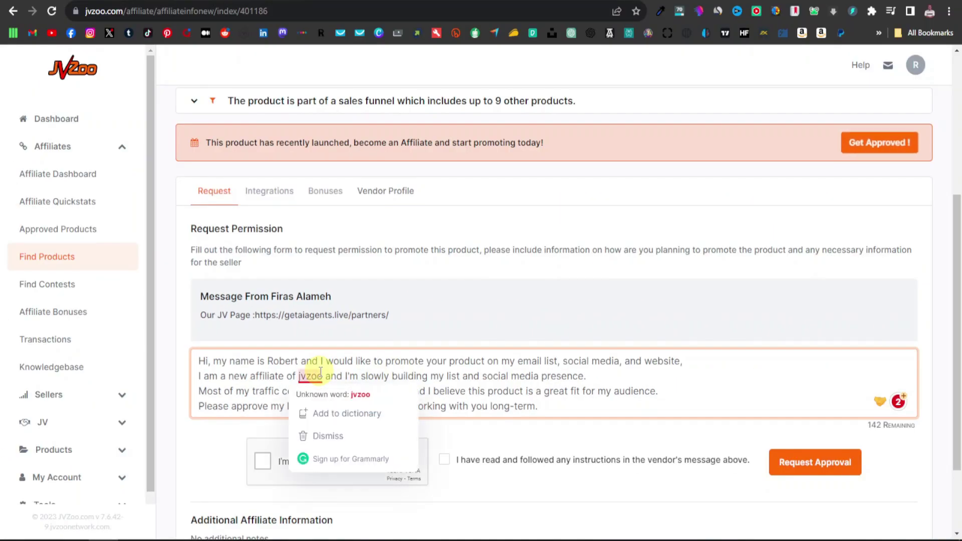
click(390, 195)
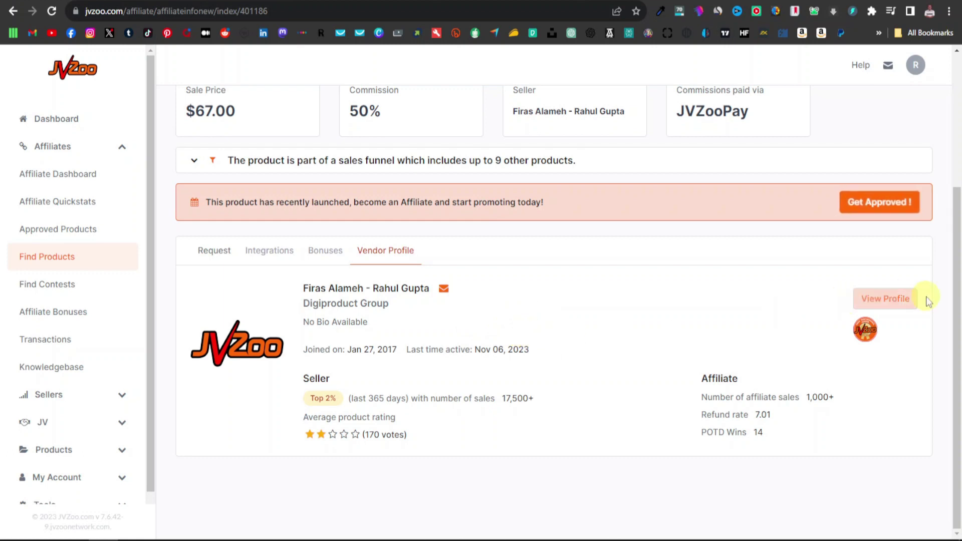
Open the vendor's full public profile and review the seller details, endorsements and listed products.
click(886, 301)
scroll(886, 304, down, 10)
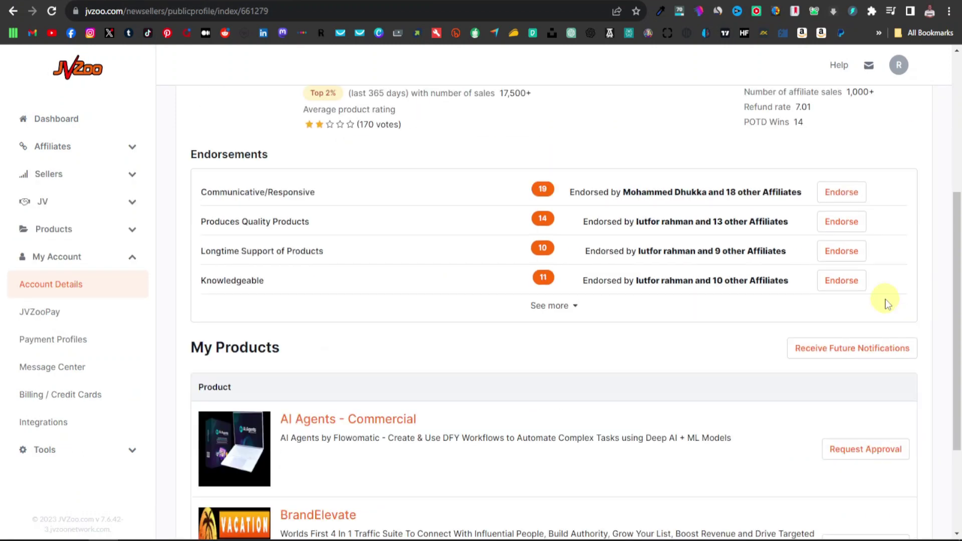
scroll(568, 311, up, 5)
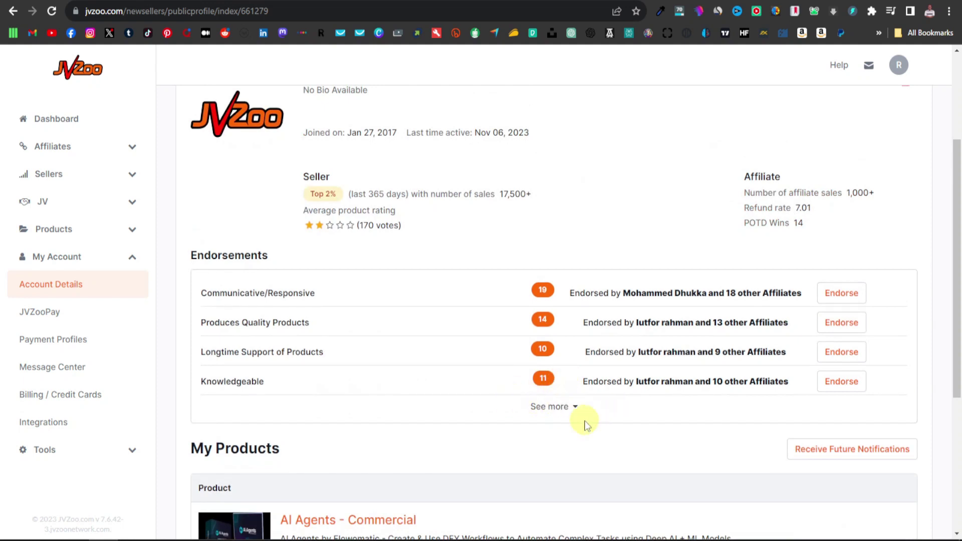
scroll(581, 421, up, 3)
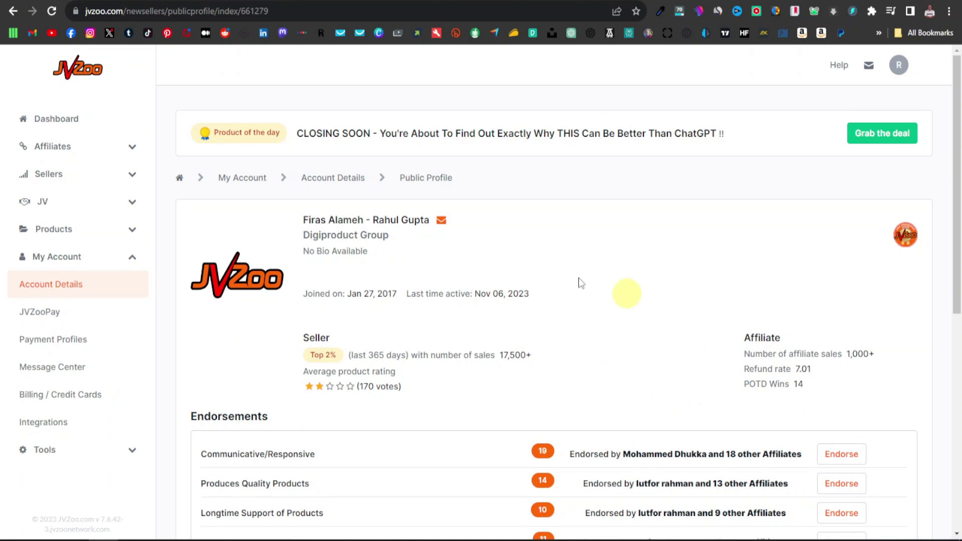
drag(303, 220, 430, 220)
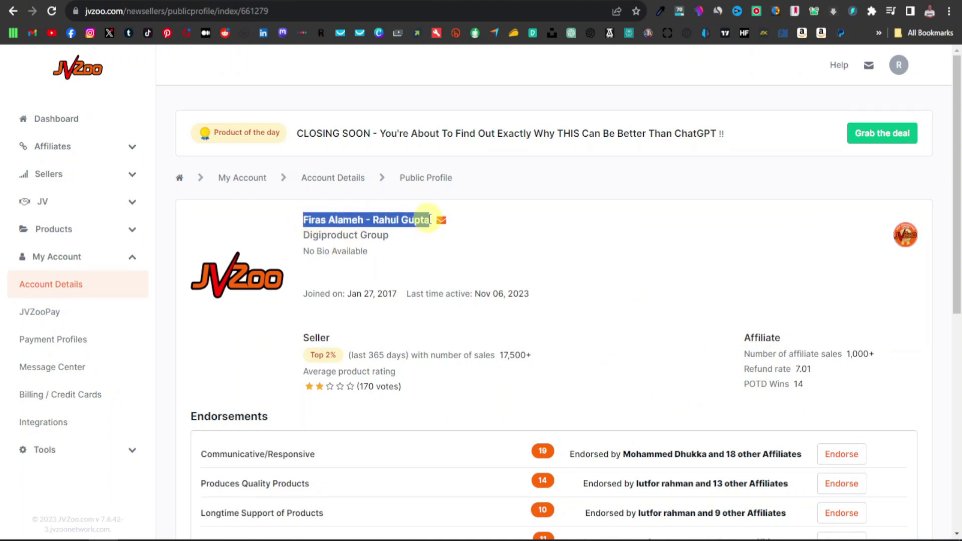
click(476, 226)
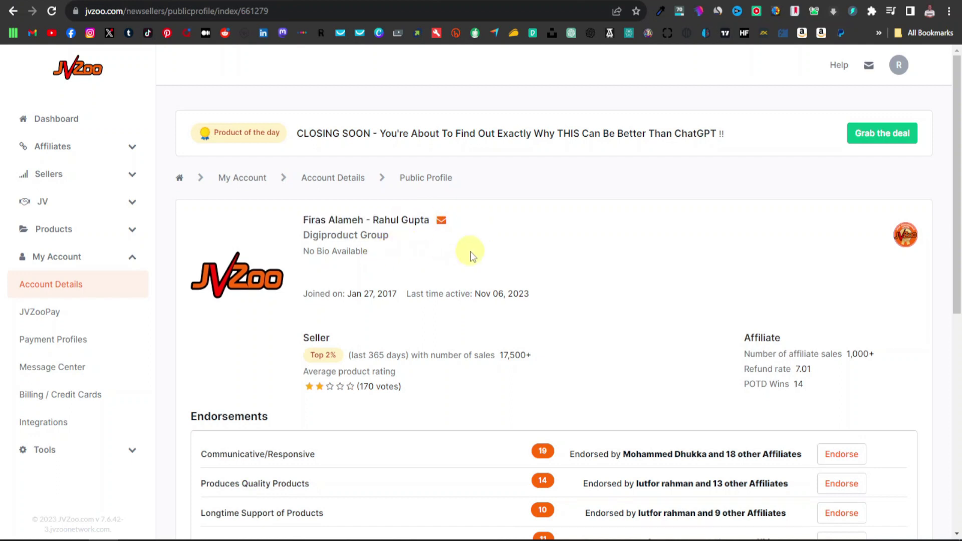
Return to the AI Agents - Commercial permission form and submit the approval request.
key(alt+Left)
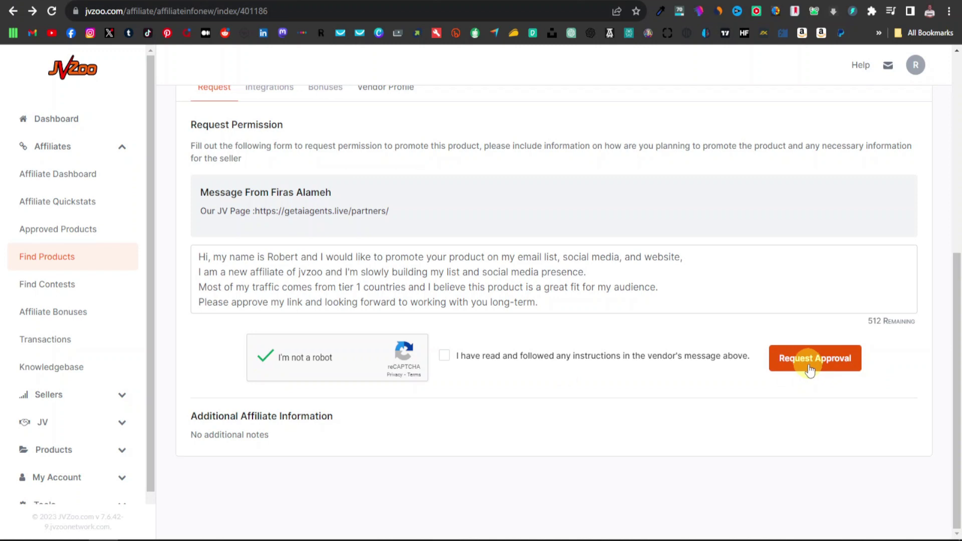
click(810, 370)
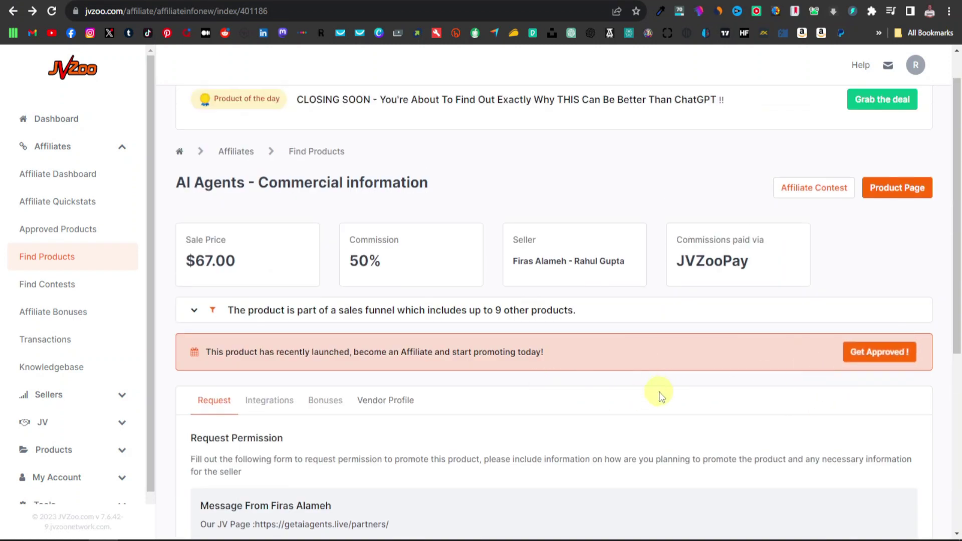
Open the product page for AI Agents - Commercial and review its headline, features and offer.
scroll(659, 392, up, 1)
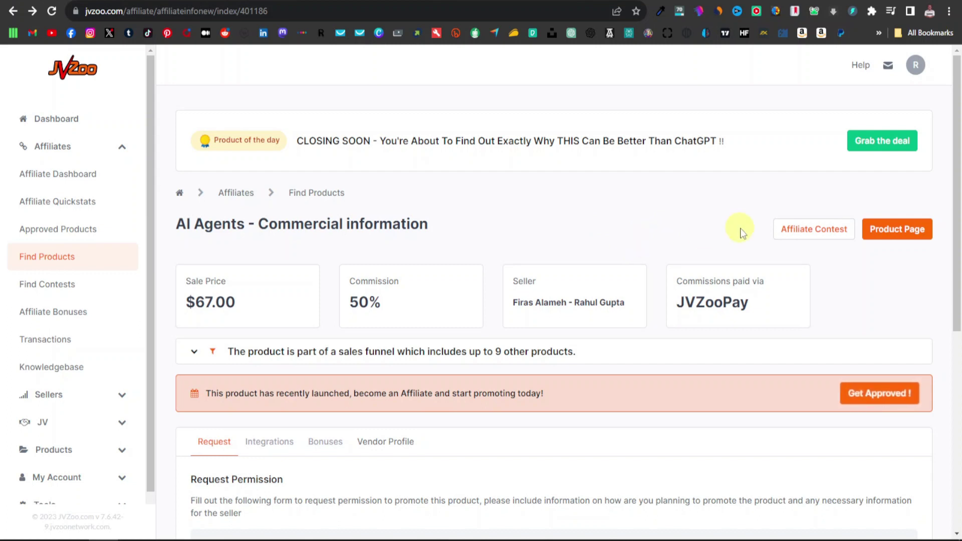
click(900, 233)
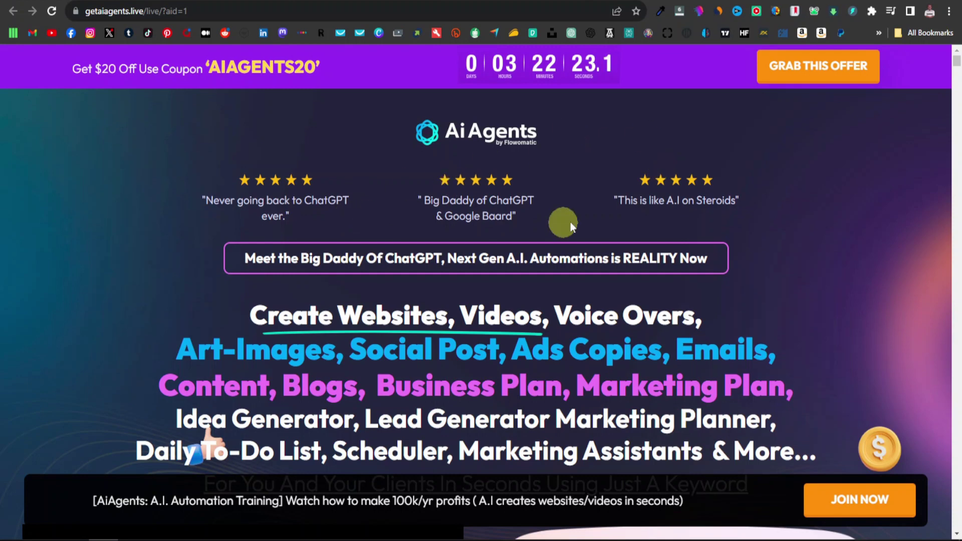
scroll(504, 281, down, 4)
scroll(504, 281, down, 14)
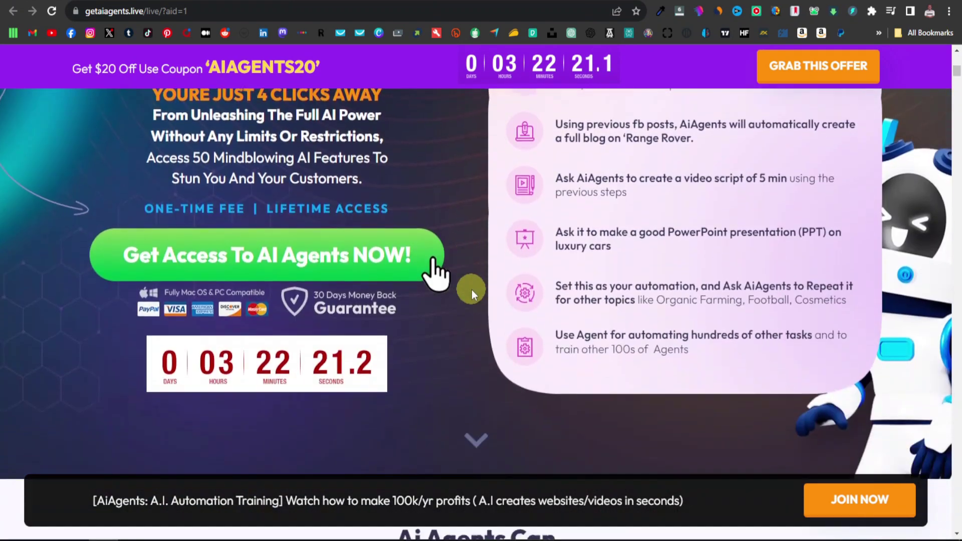
scroll(471, 290, down, 10)
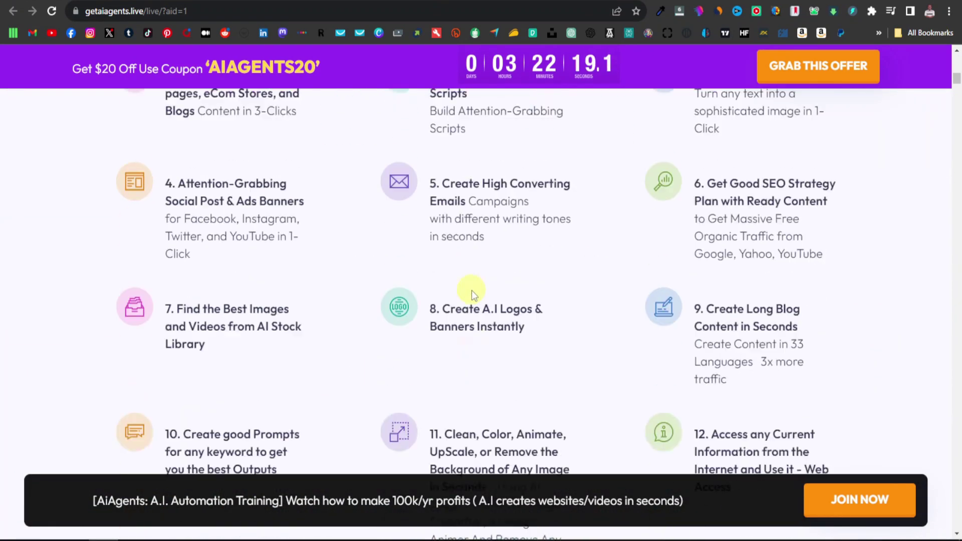
scroll(471, 280, down, 3)
scroll(454, 263, down, 4)
scroll(457, 266, up, 2)
scroll(457, 265, up, 20)
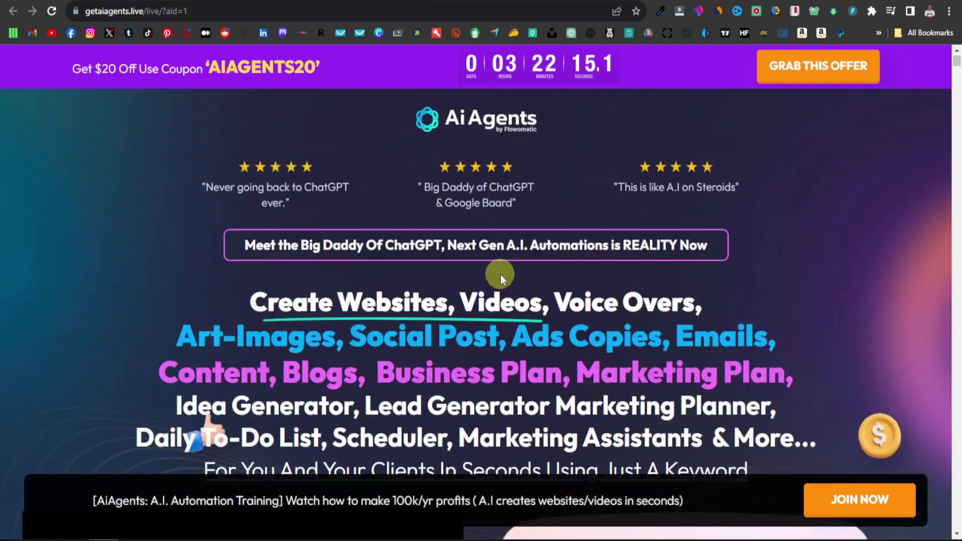
scroll(507, 286, down, 1)
scroll(626, 301, up, 1)
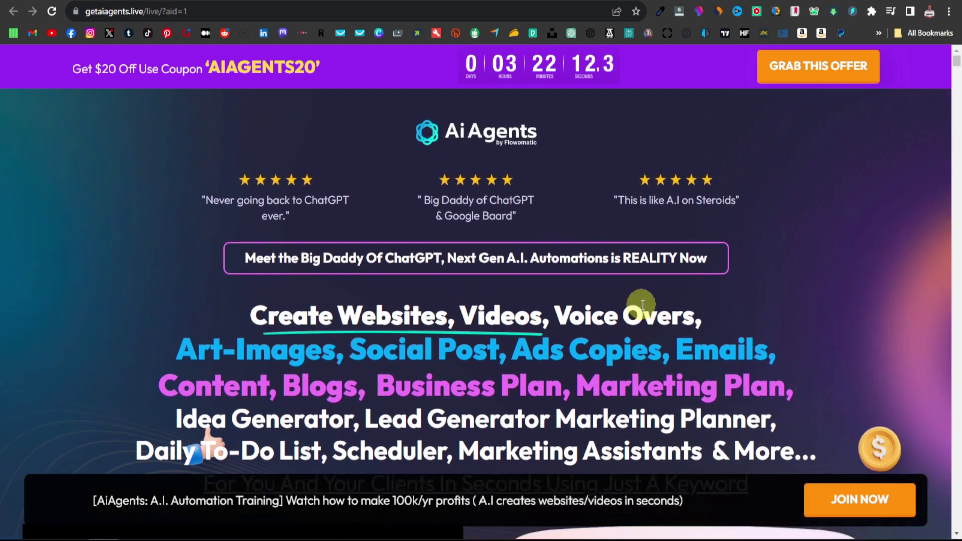
scroll(633, 313, down, 3)
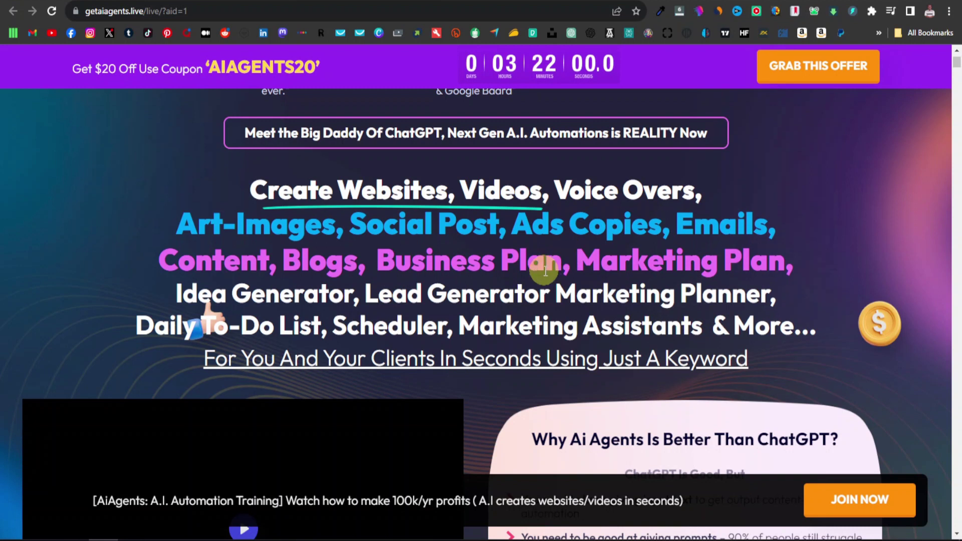
scroll(541, 270, down, 1)
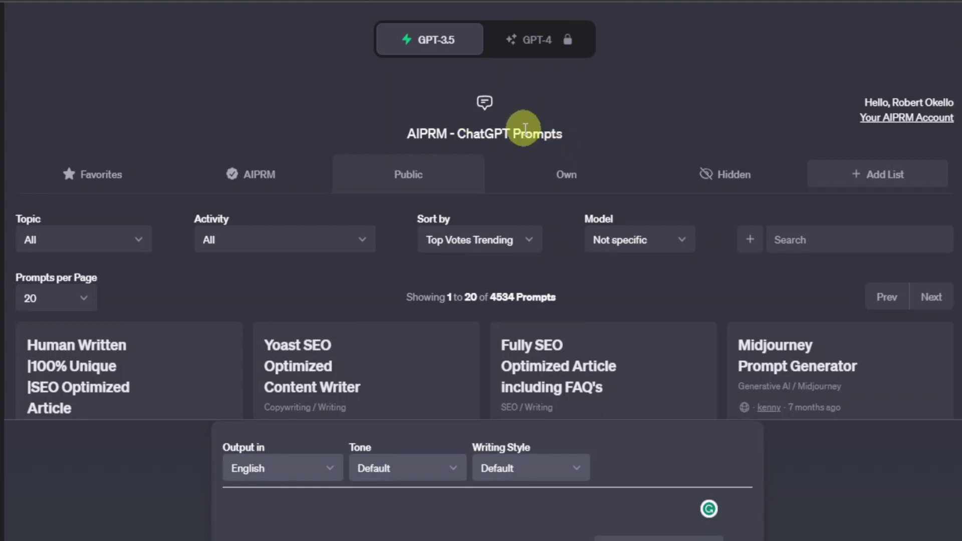
Switch to ChatGPT and look over the public AIPRM prompts.
scroll(525, 128, down, 3)
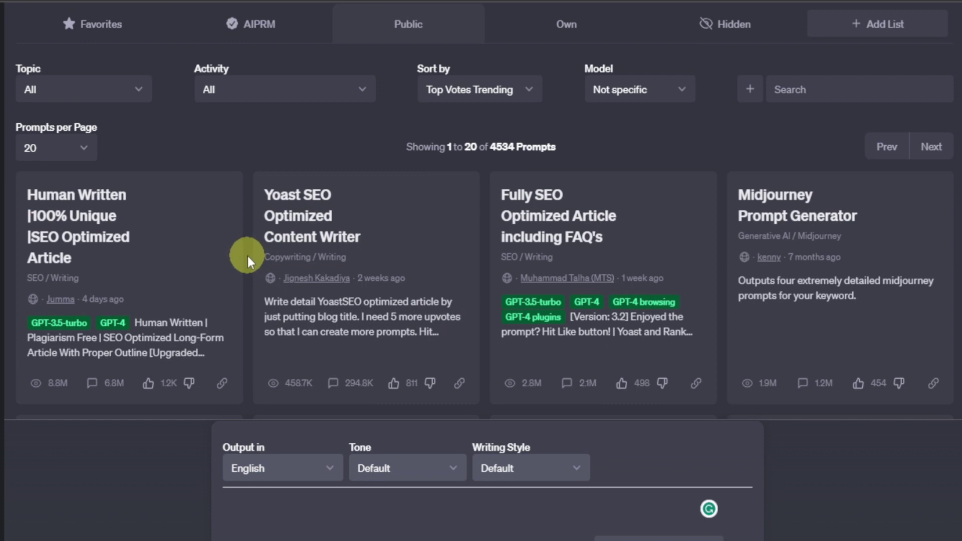
scroll(248, 258, up, 3)
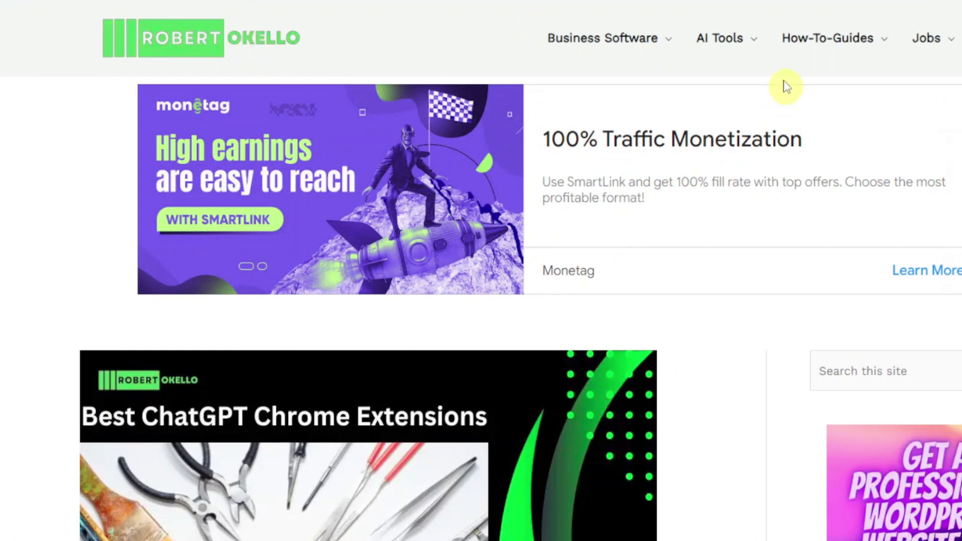
Switch to the blog, find the ChatGPT Chrome Extensions article under AI Tools and locate its AIPRM extension download link.
mouse_move(751, 44)
mouse_move(756, 129)
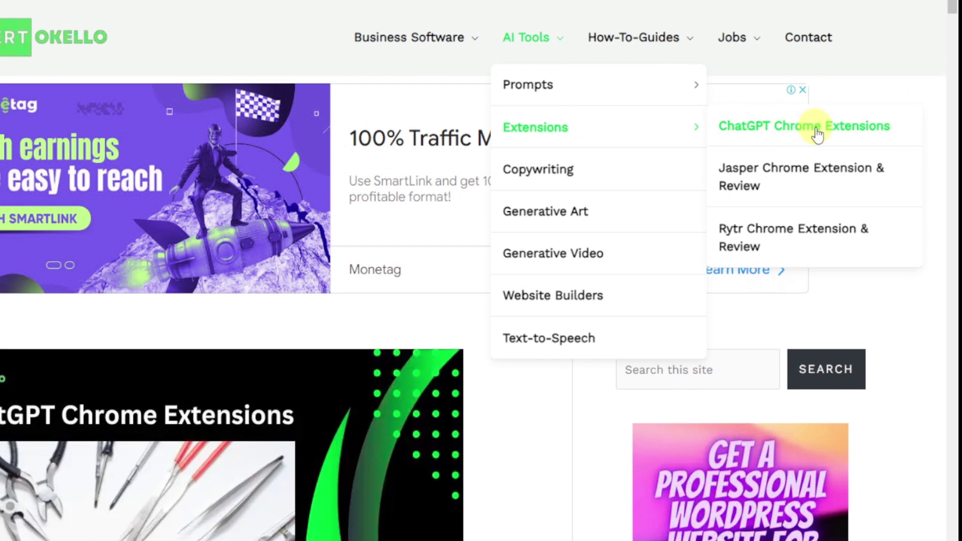
scroll(481, 301, down, 7)
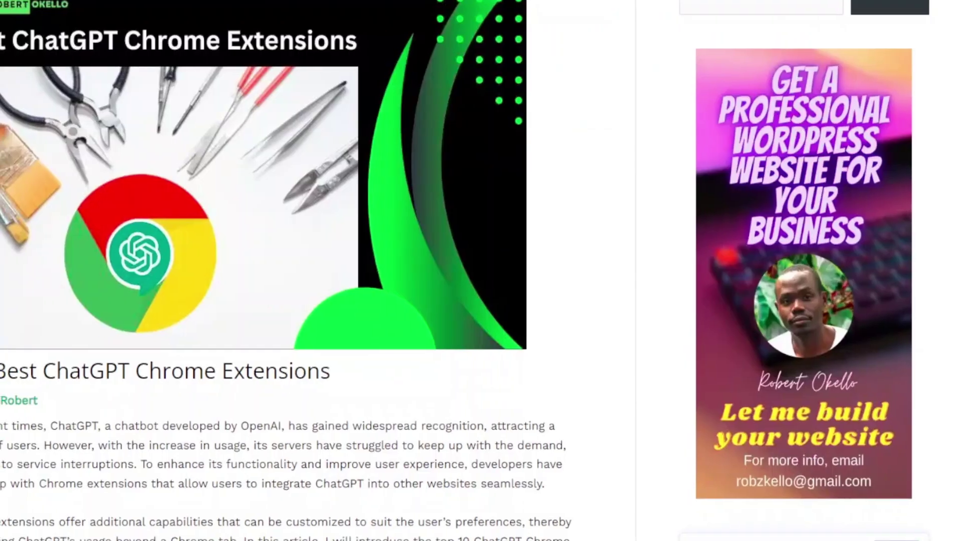
scroll(3, 330, down, 12)
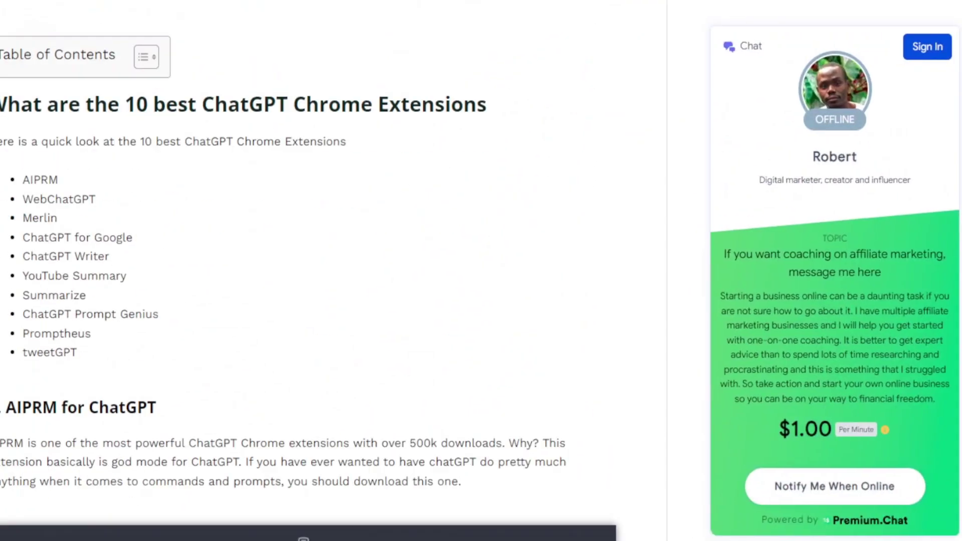
scroll(97, 129, up, 2)
scroll(103, 286, down, 6)
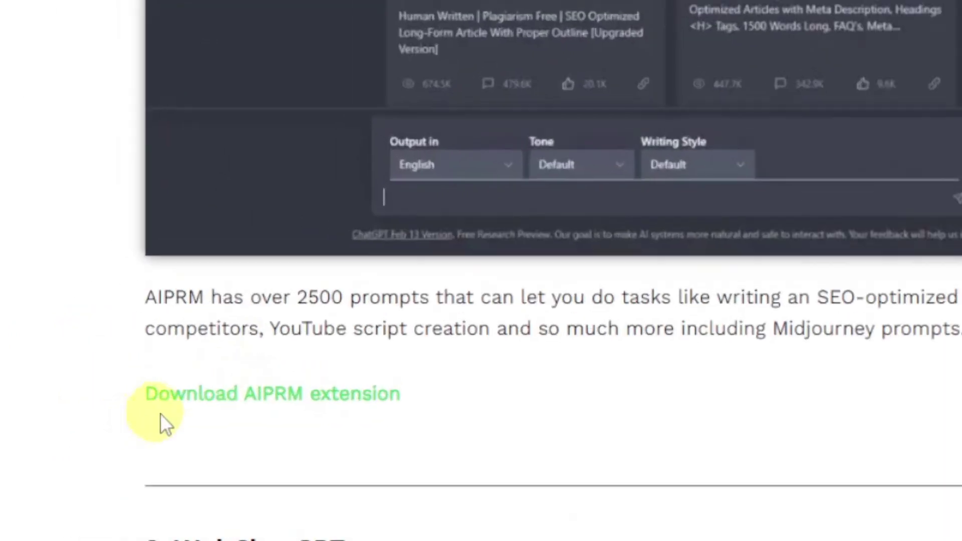
drag(90, 329, 186, 323)
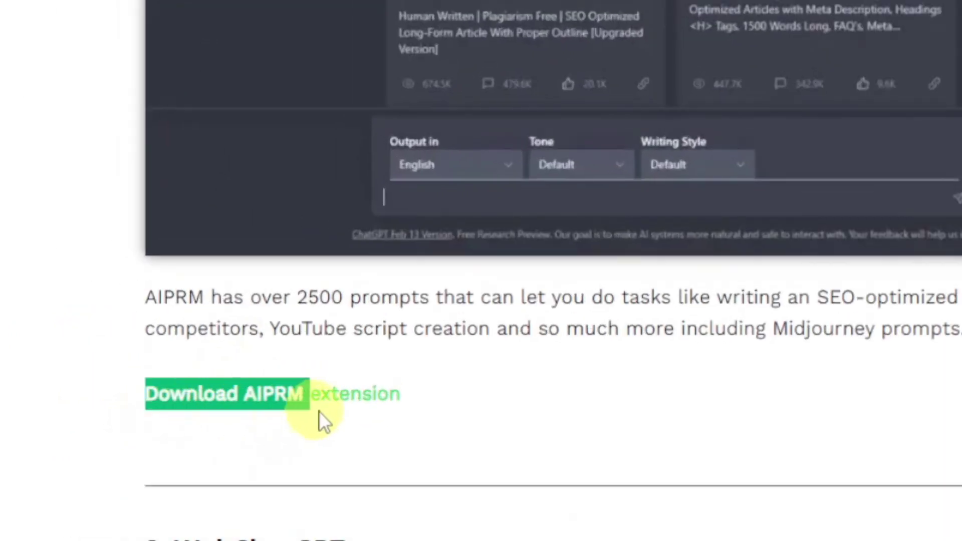
click(447, 410)
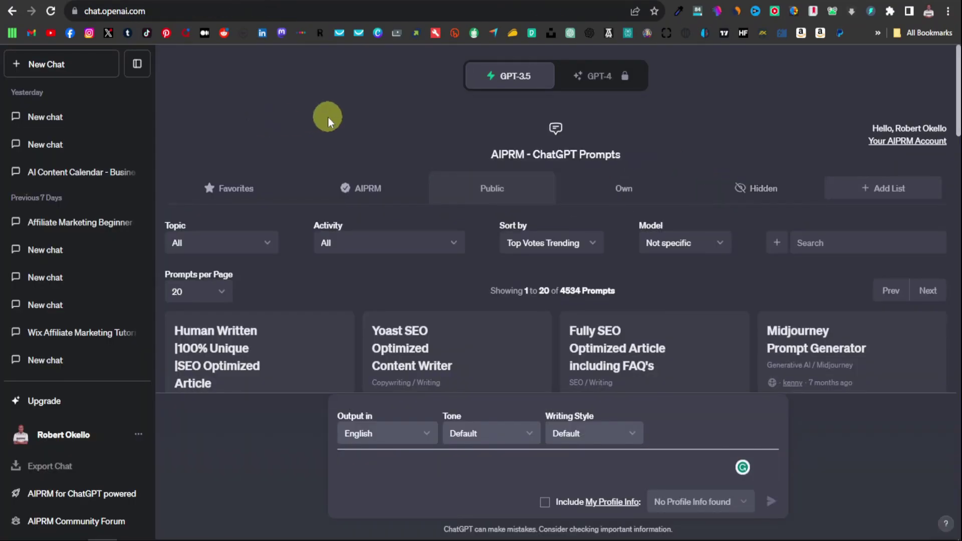
Switch to ChatGPT and generate an article on "How businesses can utilize AI" with the AIPRM prompt "Human Written |100% Unique |SEO Optimized Article".
scroll(371, 180, down, 3)
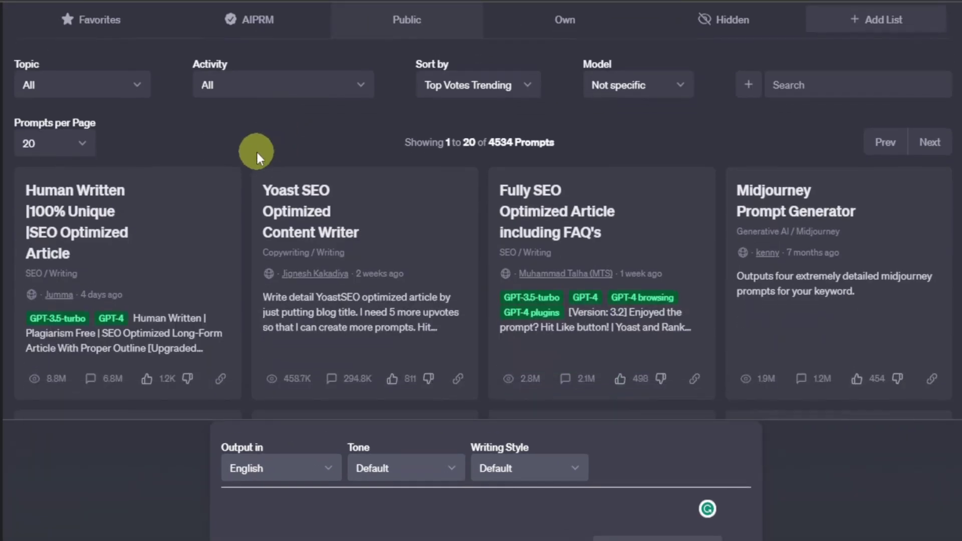
scroll(257, 150, down, 2)
mouse_move(122, 166)
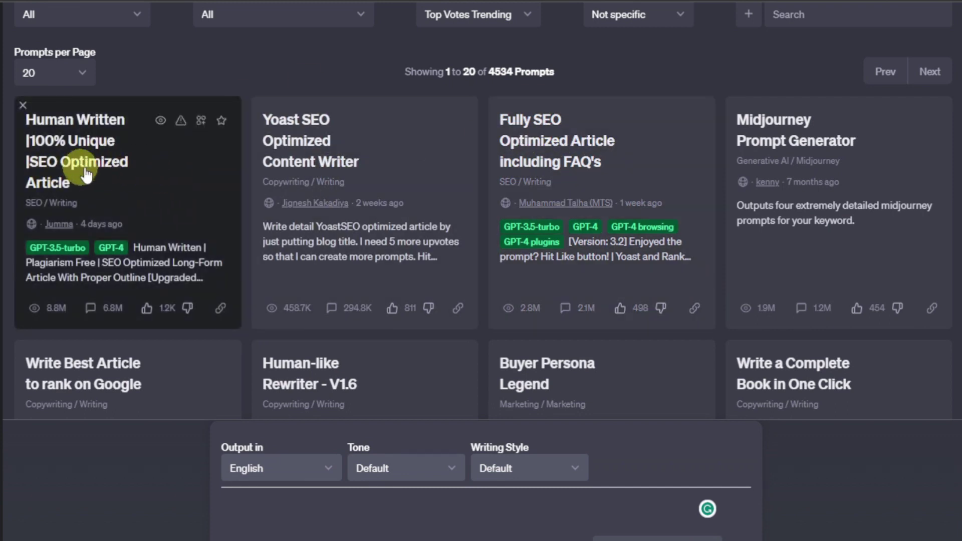
click(173, 190)
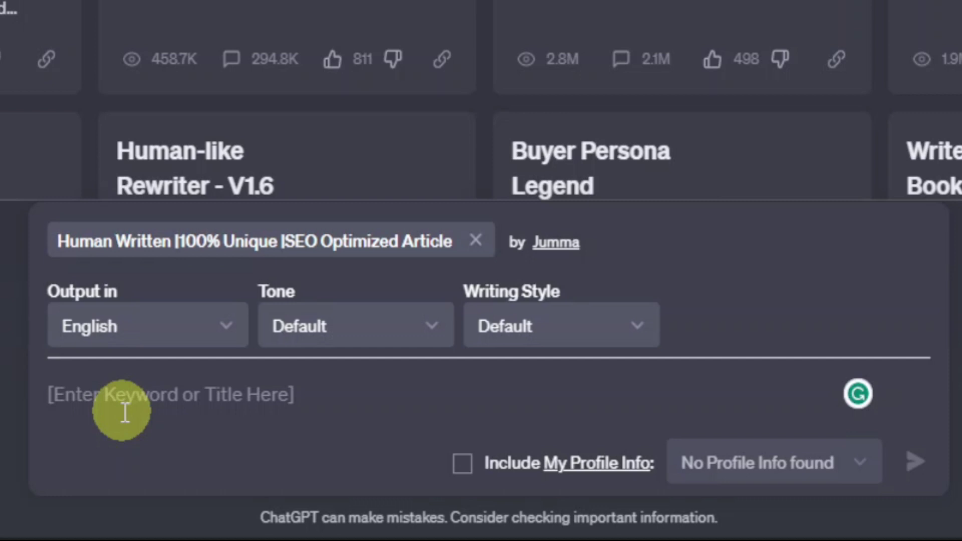
text(How businesses can utilize AI)
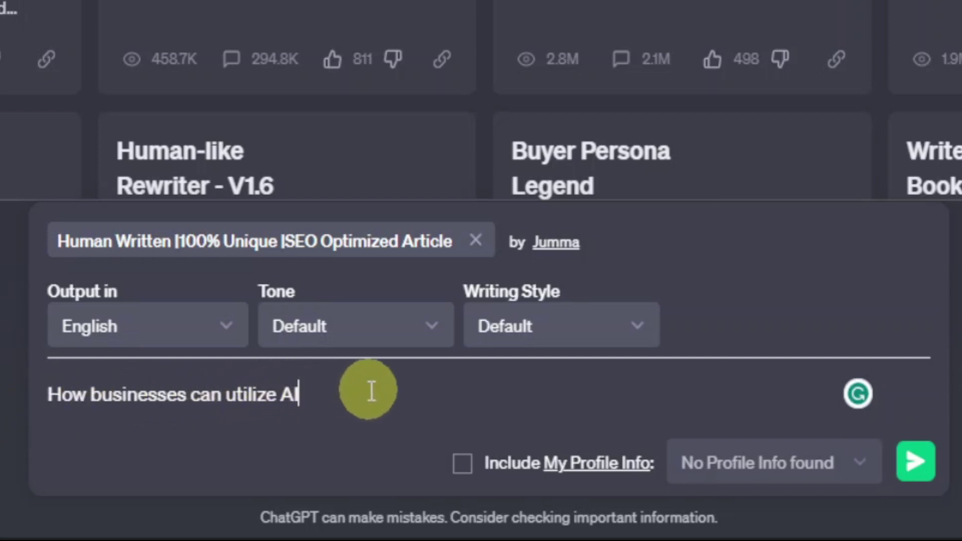
key(Return)
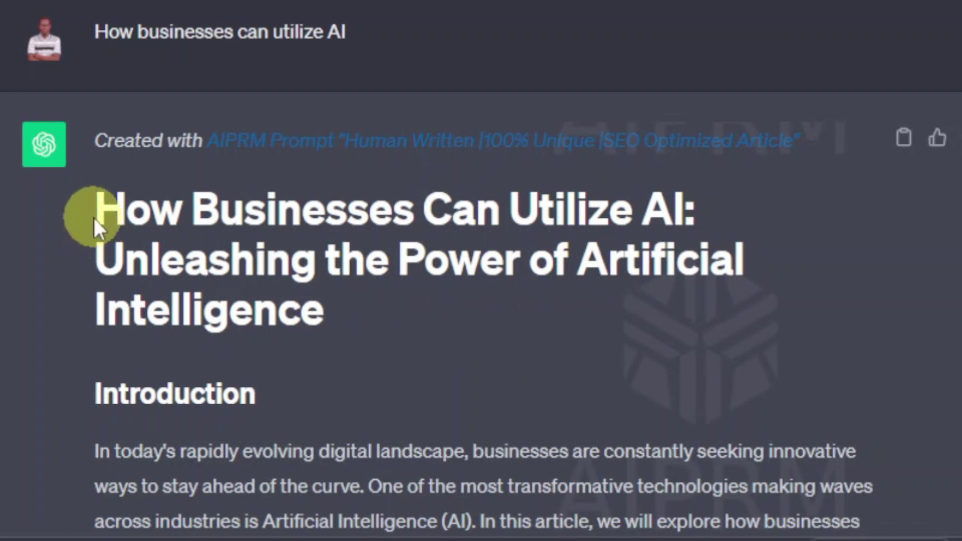
Review the generated article from its title and introduction through the section headings, conclusion and FAQs.
scroll(344, 305, down, 5)
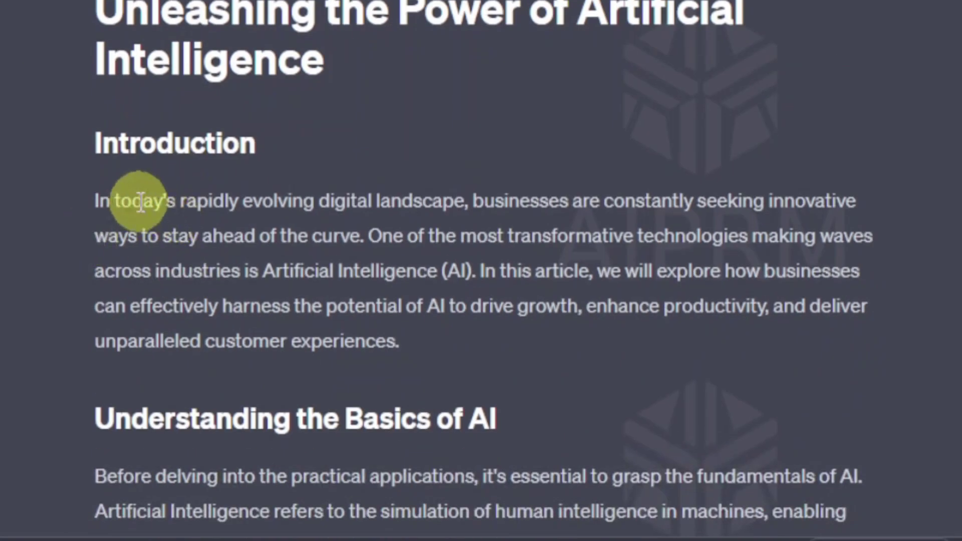
scroll(134, 190, down, 2)
scroll(137, 203, down, 1)
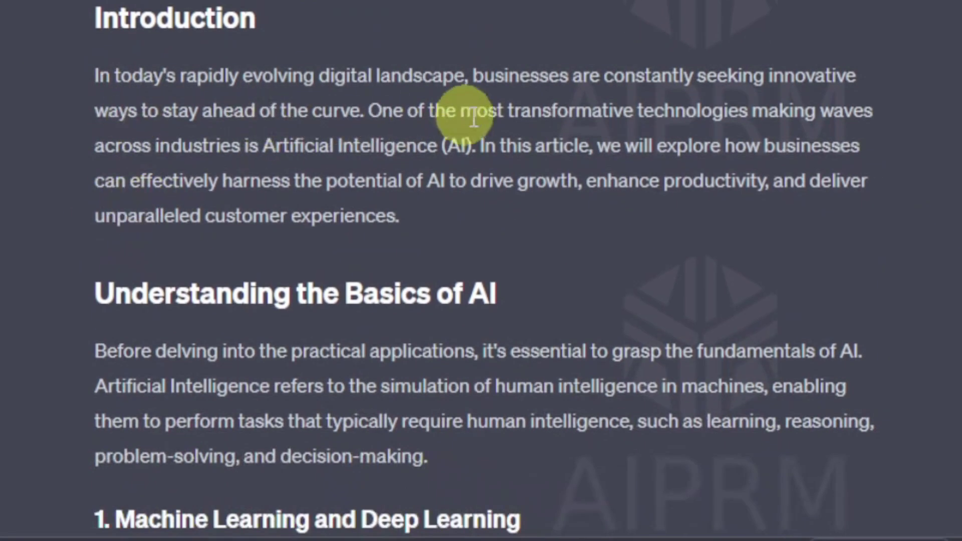
scroll(328, 168, down, 5)
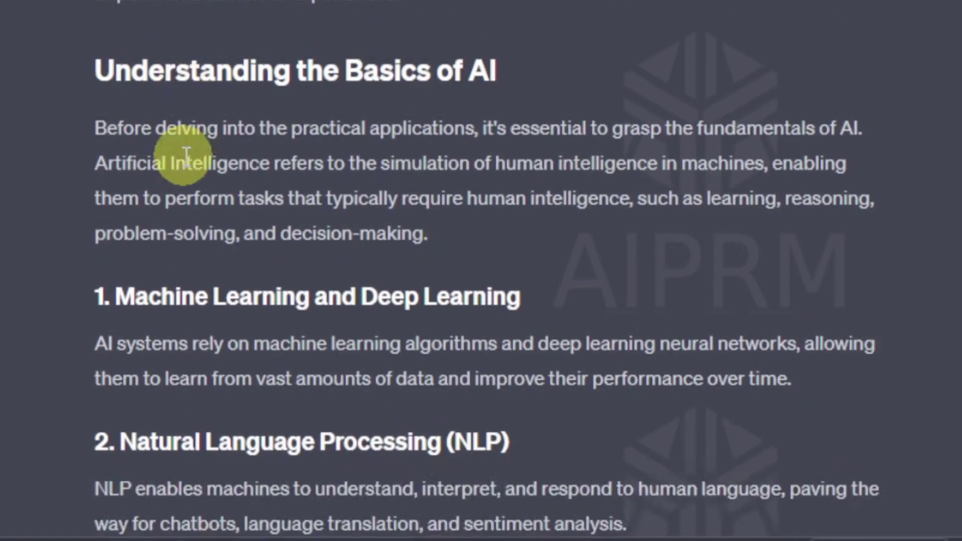
scroll(170, 195, down, 20)
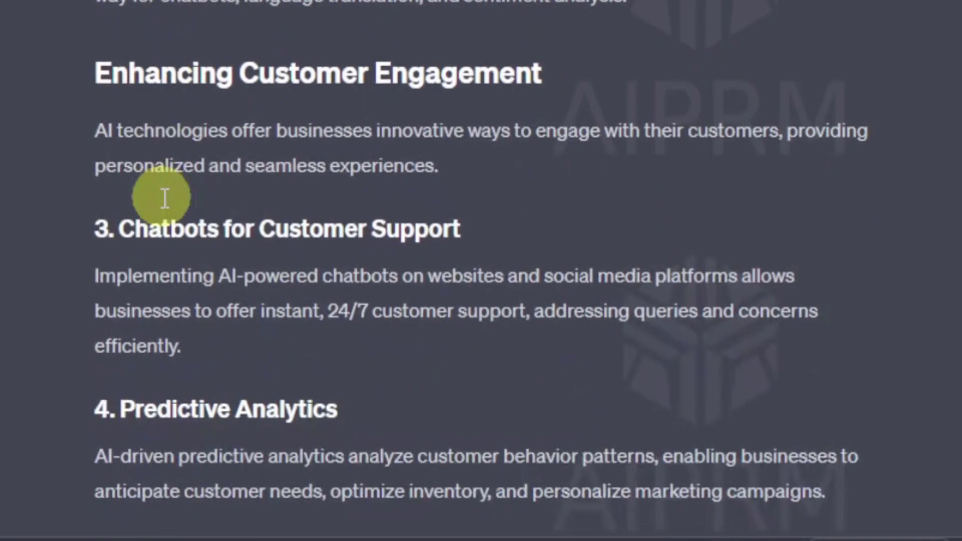
scroll(165, 198, down, 17)
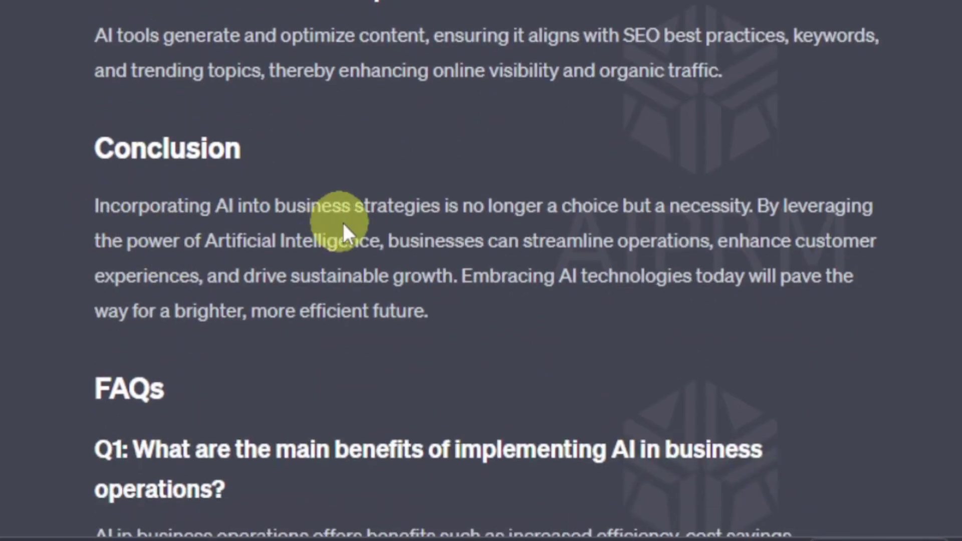
scroll(340, 235, down, 5)
scroll(172, 161, down, 3)
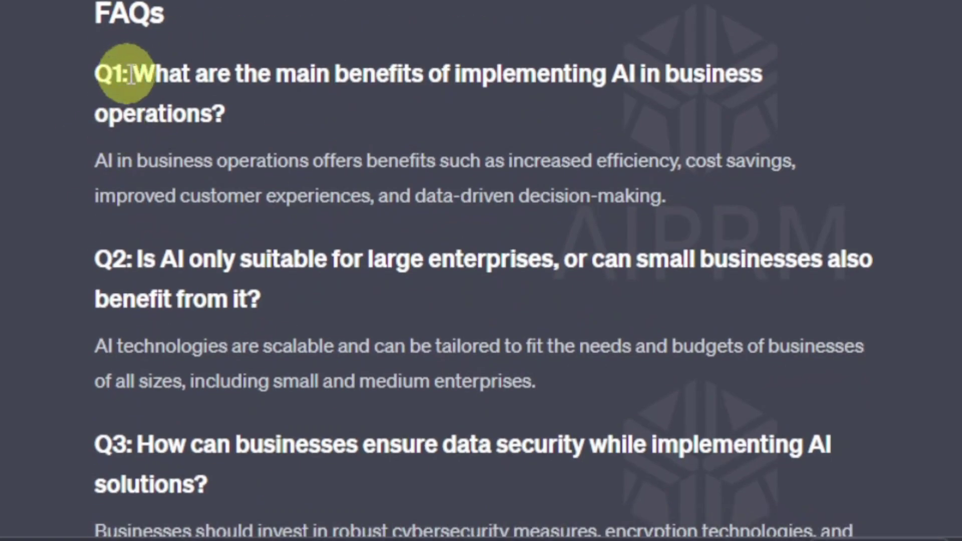
scroll(194, 370, down, 5)
scroll(194, 365, up, 20)
scroll(195, 360, up, 15)
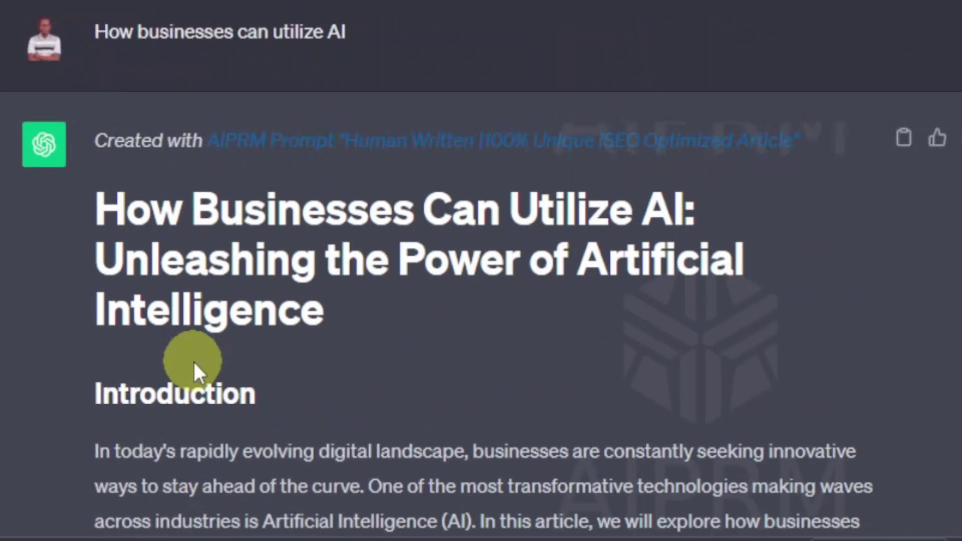
Copy the whole generated article, from its main title through the last FAQ answer.
scroll(55, 193, down, 3)
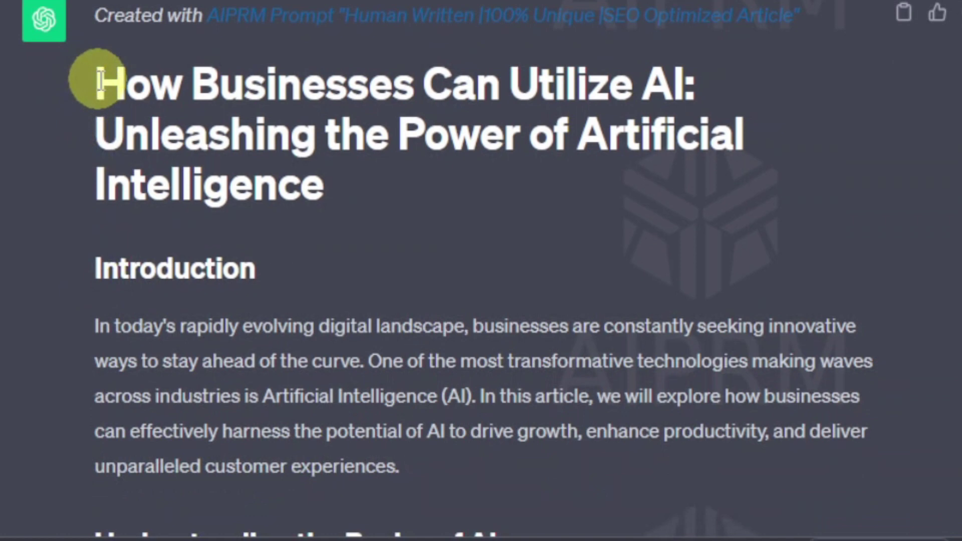
drag(99, 80, 675, 101)
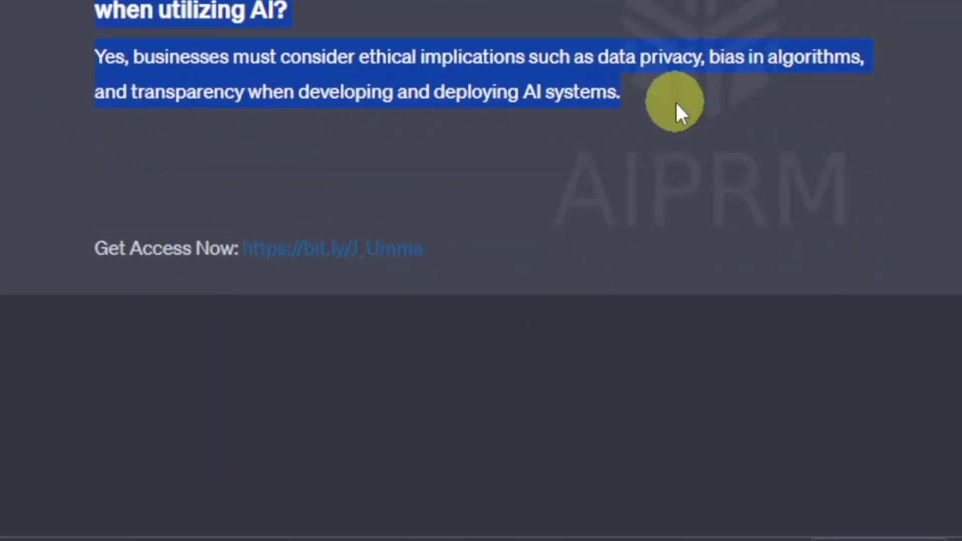
right_click(350, 75)
click(421, 96)
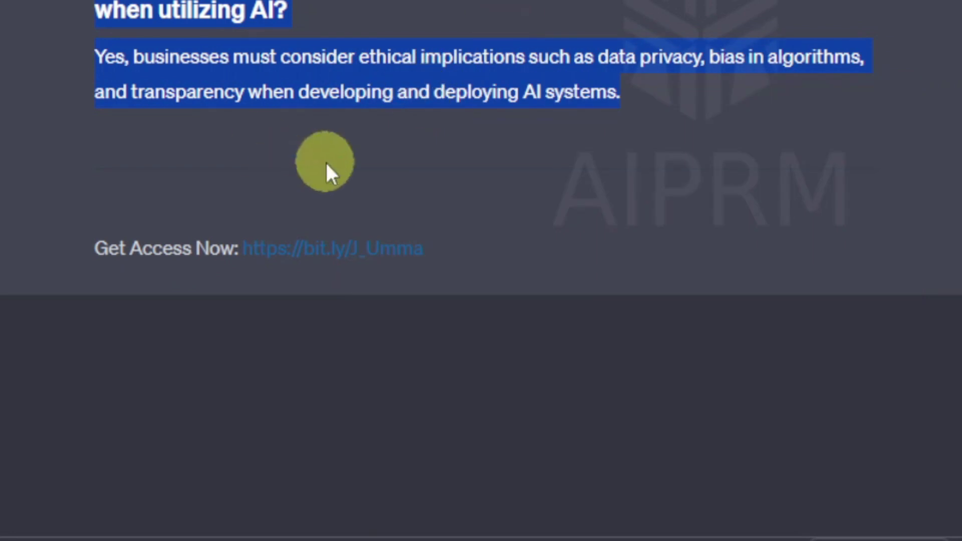
scroll(328, 201, up, 5)
scroll(332, 223, up, 15)
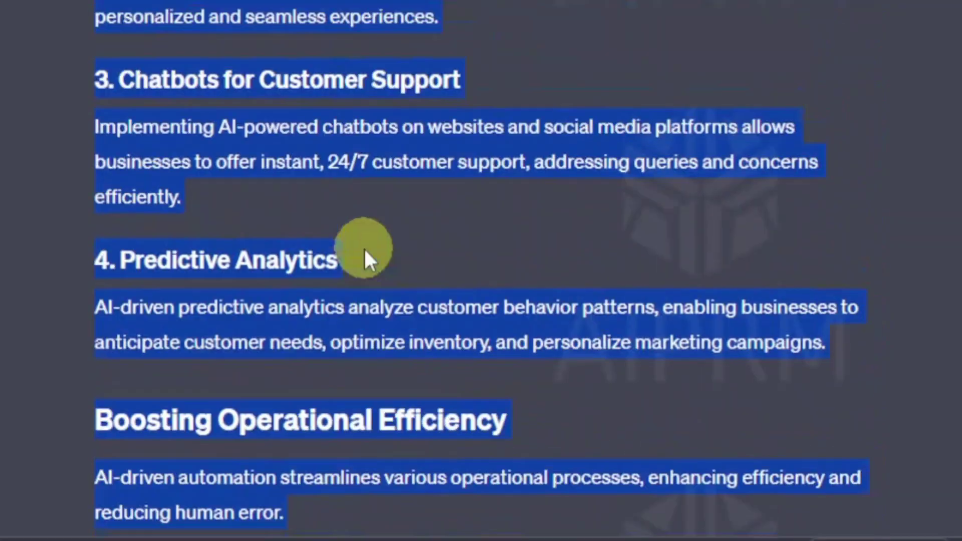
scroll(364, 247, up, 15)
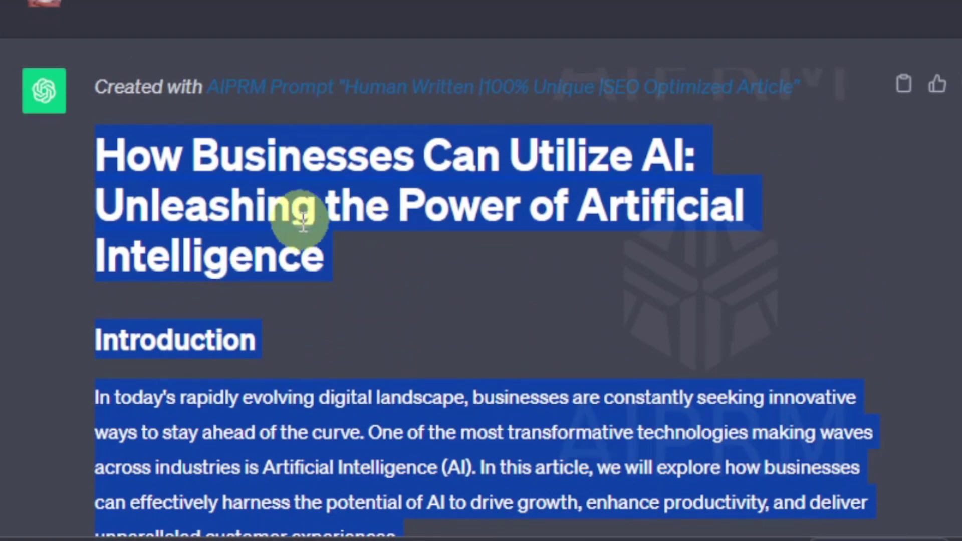
scroll(301, 461, up, 2)
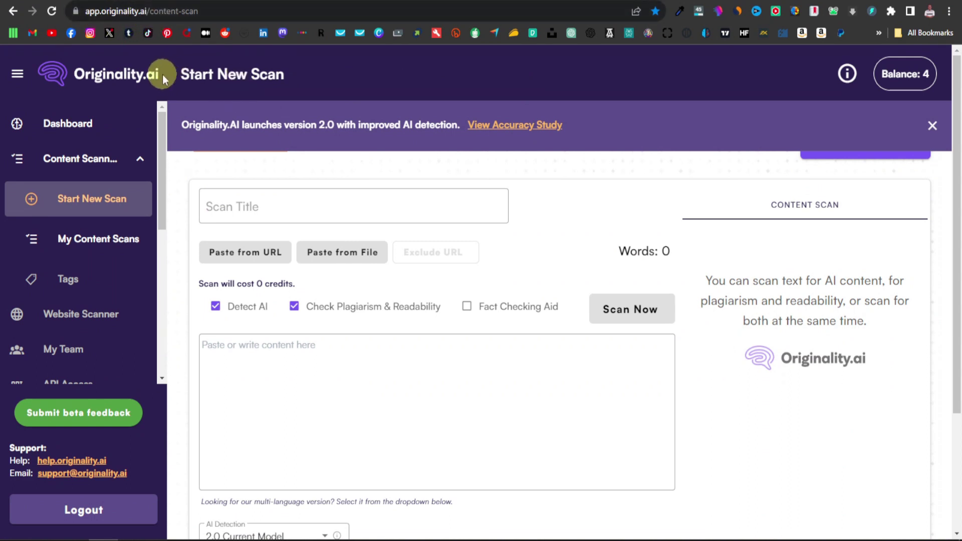
Switch to Originality.ai, paste the copied article into a new scan and check it for AI content, plagiarism and readability.
scroll(250, 220, down, 3)
click(262, 222)
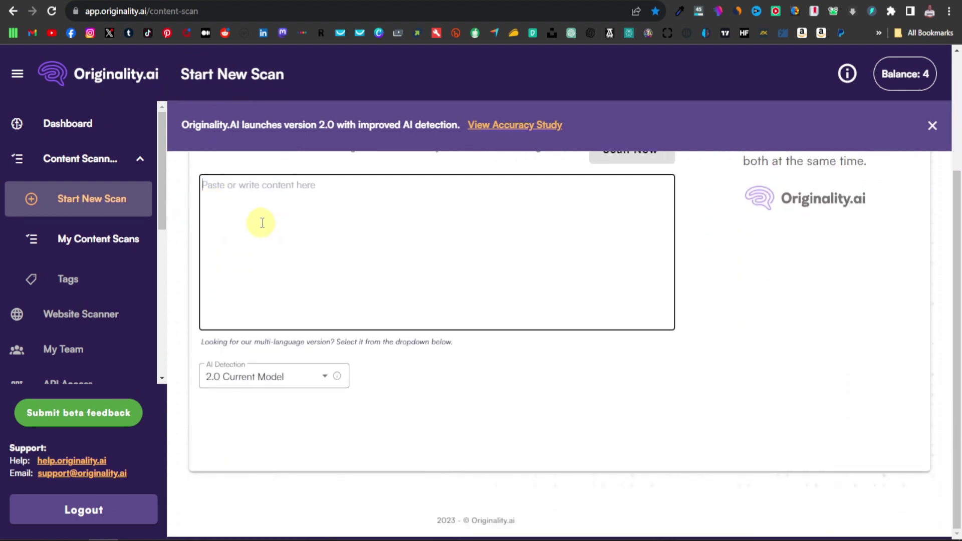
right_click(262, 223)
click(318, 297)
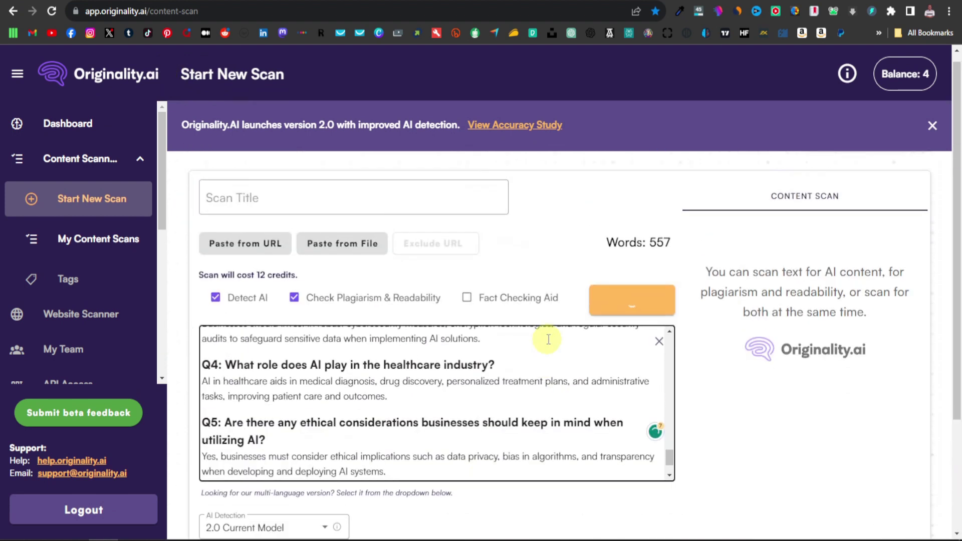
click(637, 307)
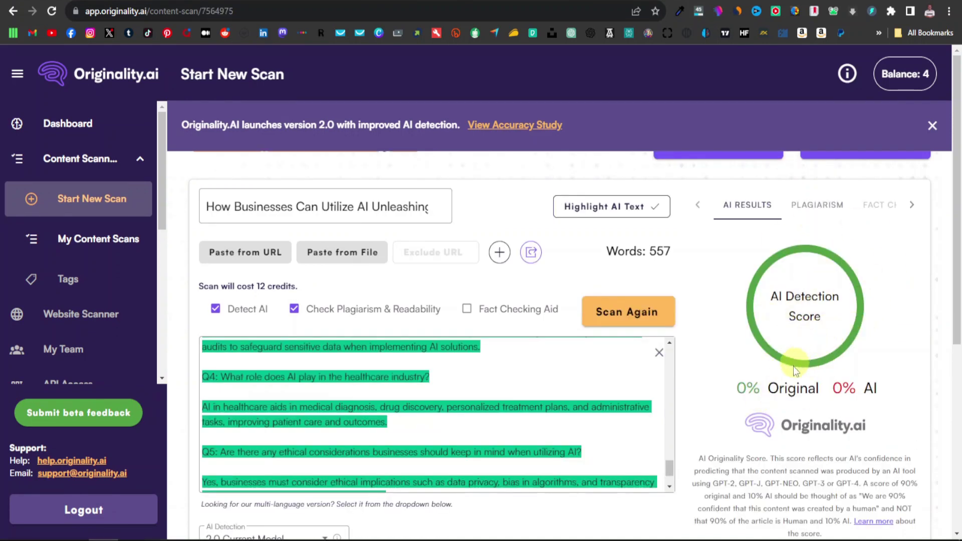
scroll(757, 390, down, 4)
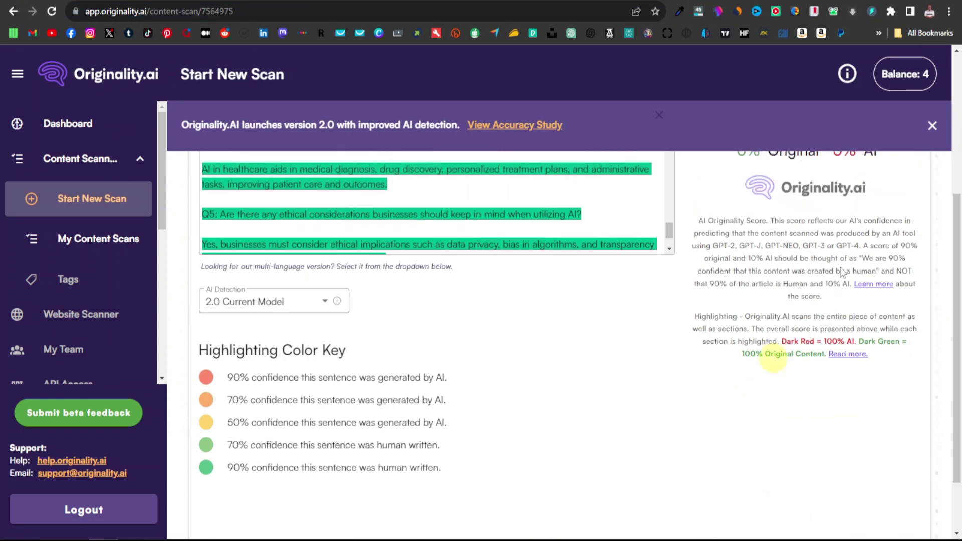
scroll(726, 303, up, 4)
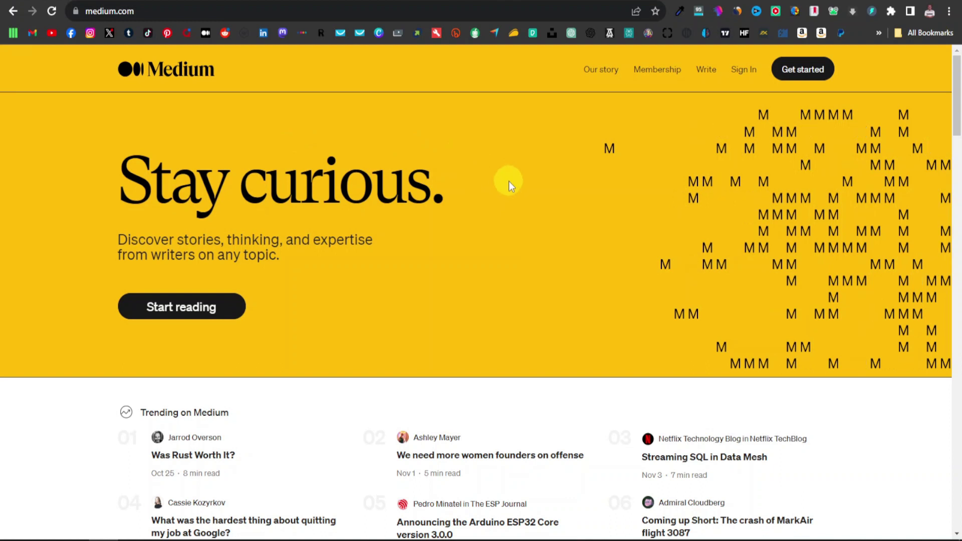
Switch to Medium and look over the trending stories and articles on its public homepage.
scroll(509, 183, down, 7)
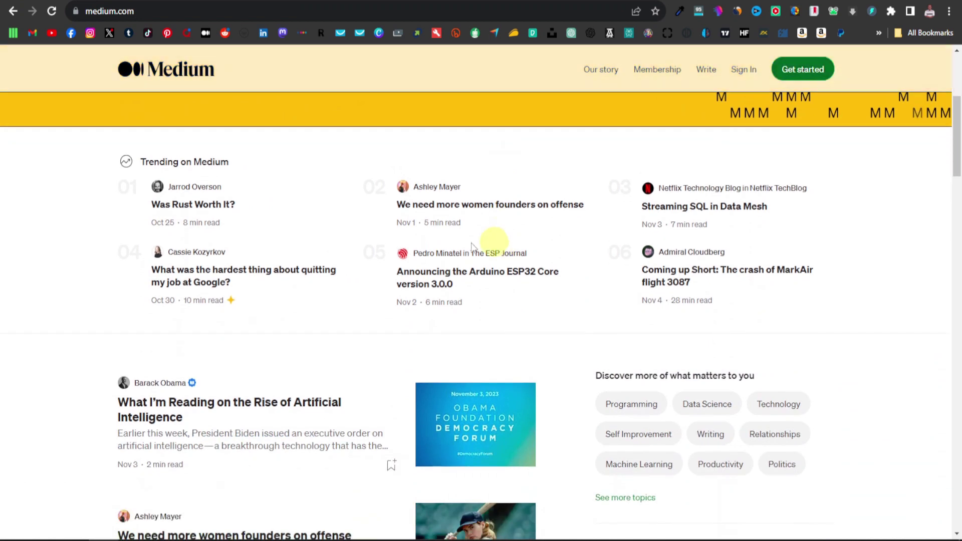
scroll(395, 247, down, 10)
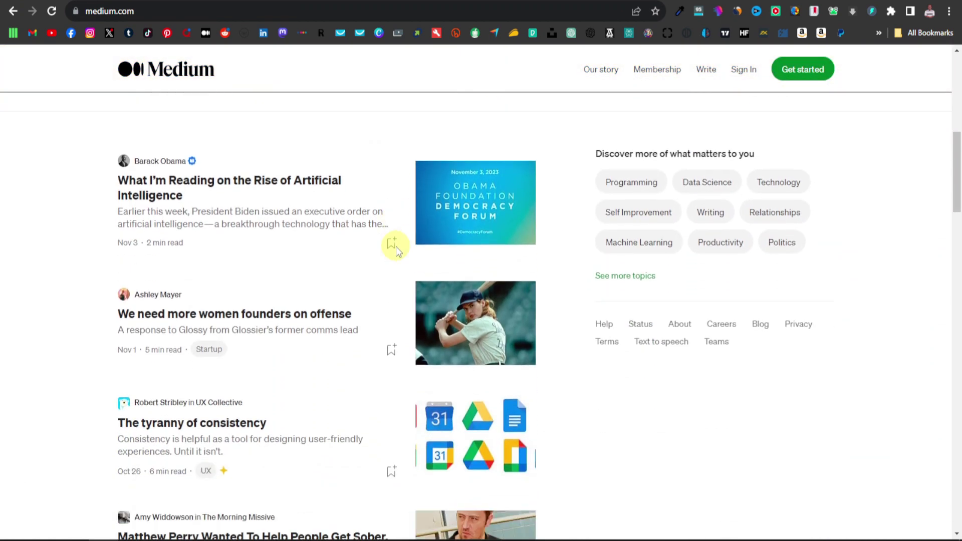
scroll(396, 251, down, 11)
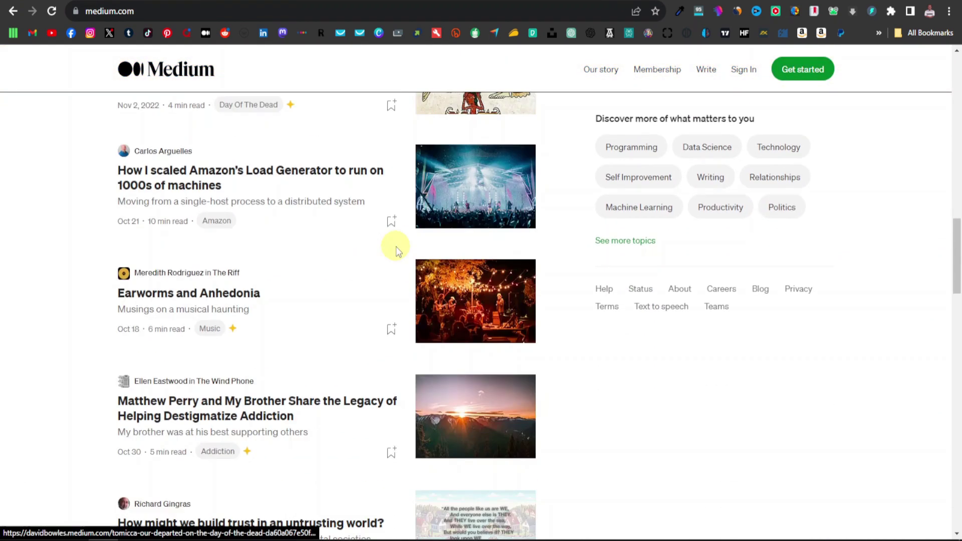
scroll(395, 249, down, 9)
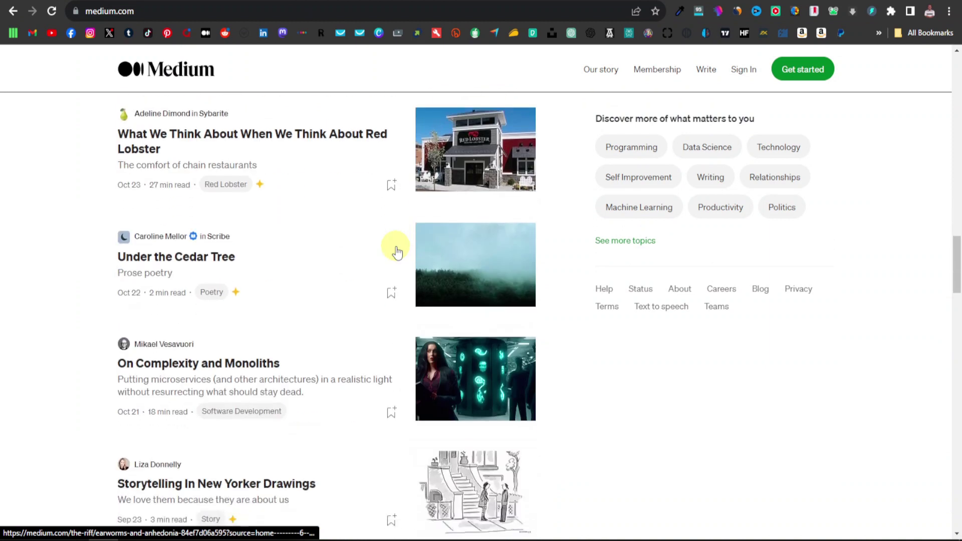
scroll(396, 247, up, 20)
scroll(396, 245, up, 5)
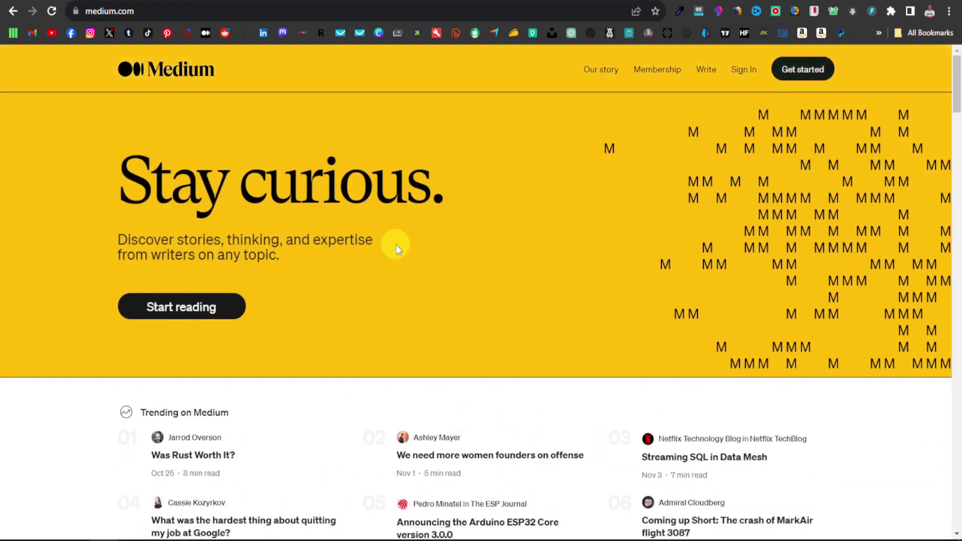
Examine Medium's rankings, visits over time and engagement figures with the website traffic extension, and close it.
click(737, 12)
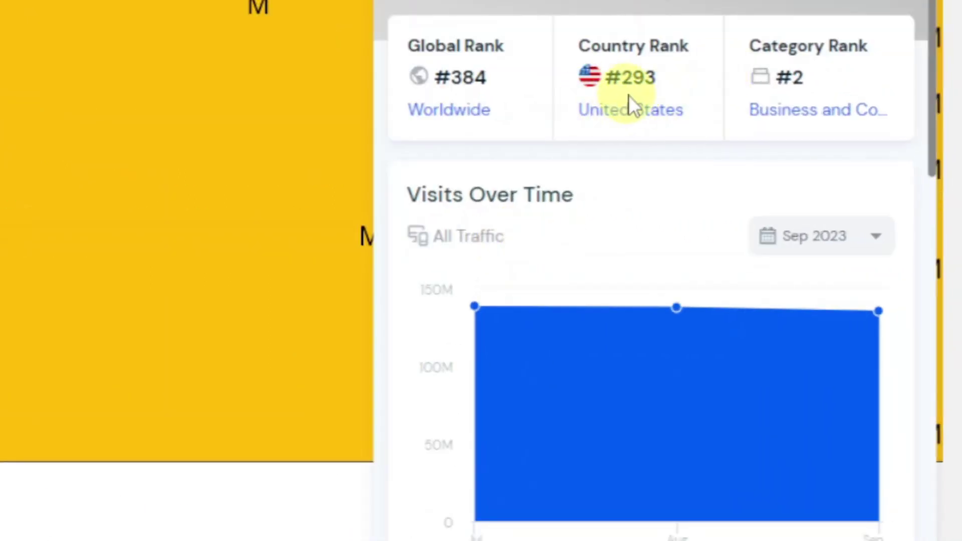
scroll(644, 190, down, 5)
scroll(645, 200, down, 3)
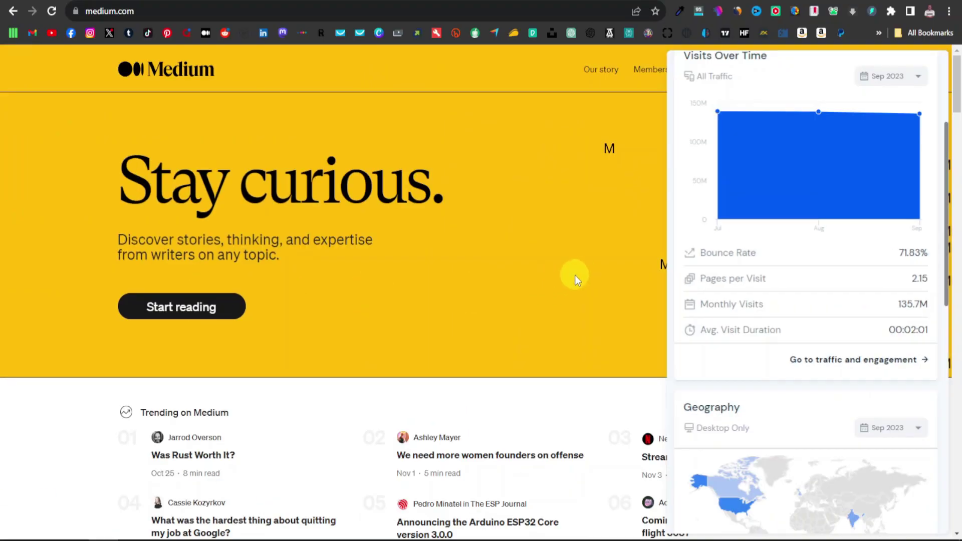
click(143, 1)
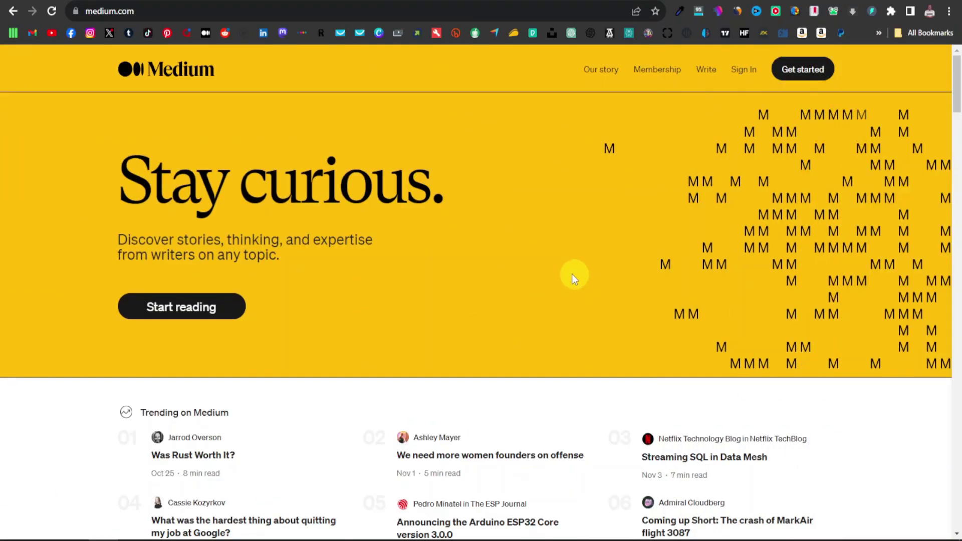
Sign in to Medium and look over the stories in the "For you" feed.
scroll(513, 279, down, 5)
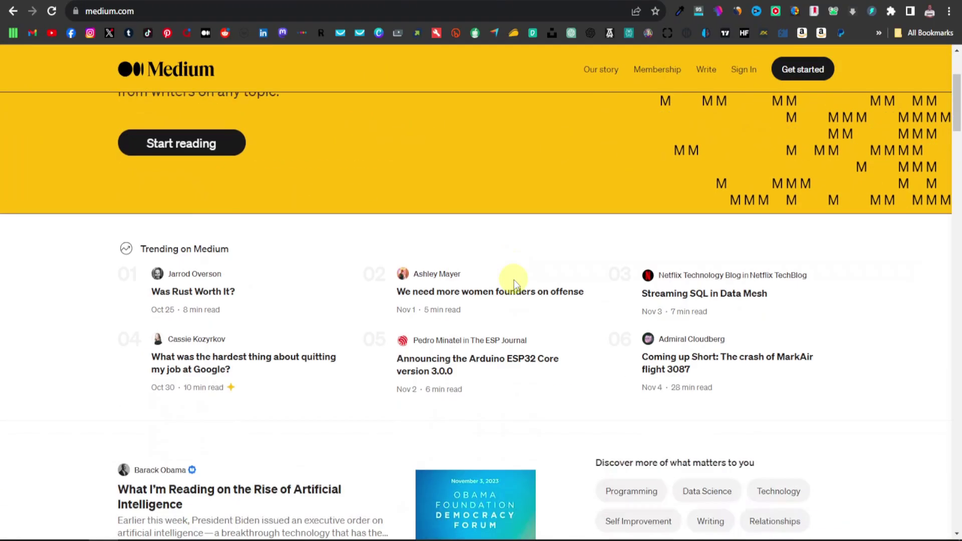
scroll(513, 279, up, 5)
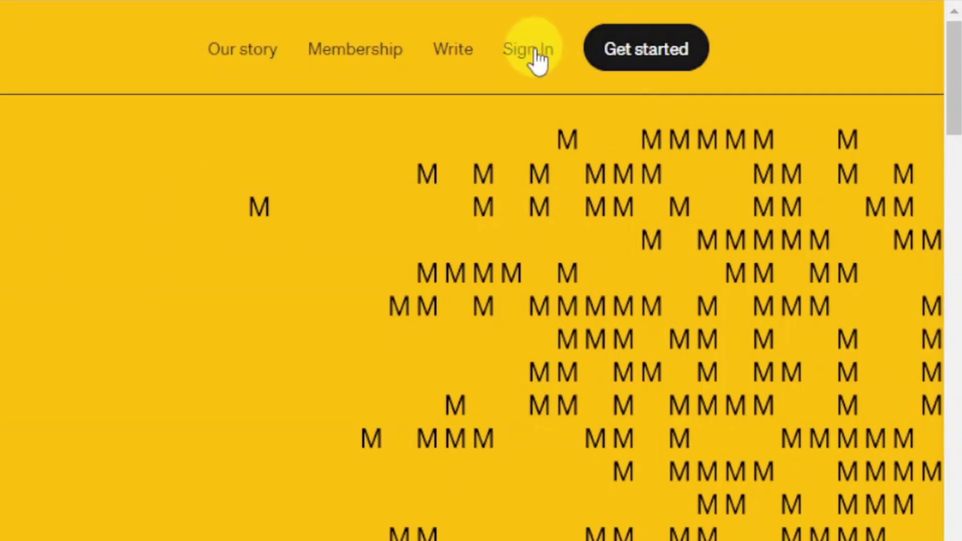
click(743, 69)
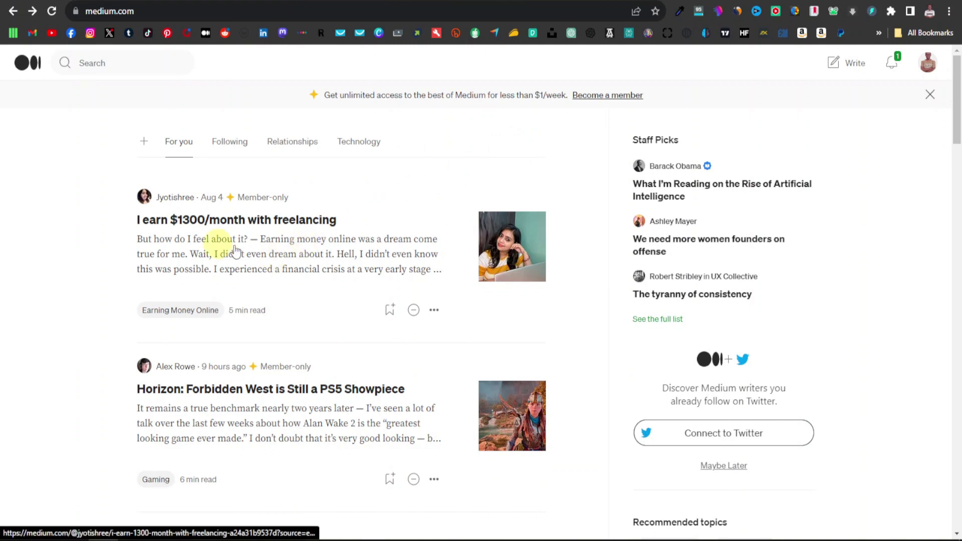
scroll(333, 238, down, 4)
scroll(287, 235, down, 15)
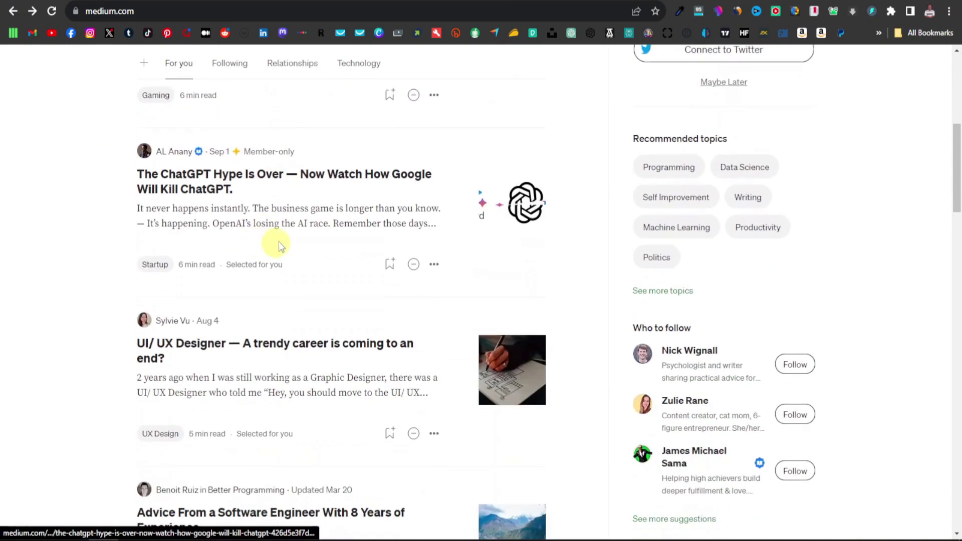
scroll(279, 304, down, 3)
scroll(282, 304, up, 20)
scroll(288, 306, up, 3)
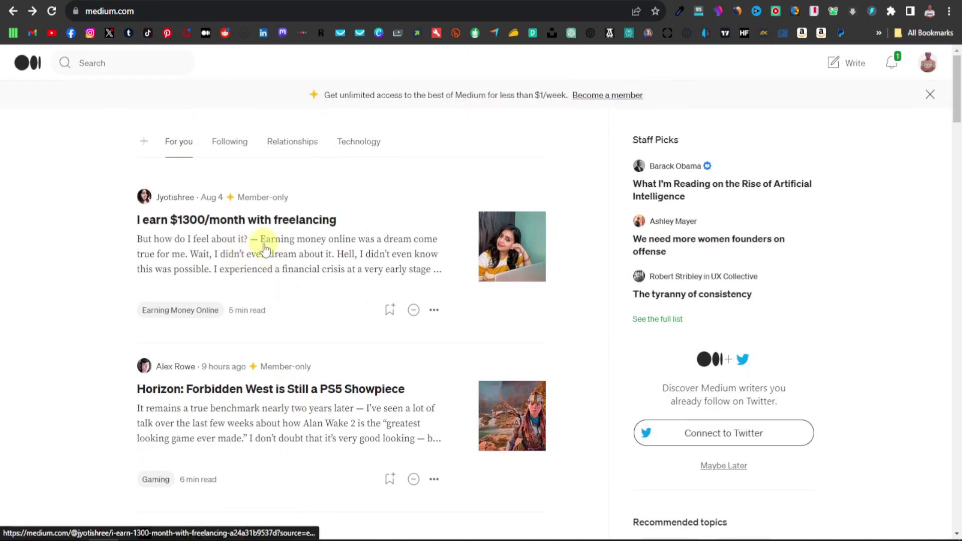
Open the story "I earn $1300/month with freelancing" and examine its claps, comments and opening paragraphs.
click(242, 249)
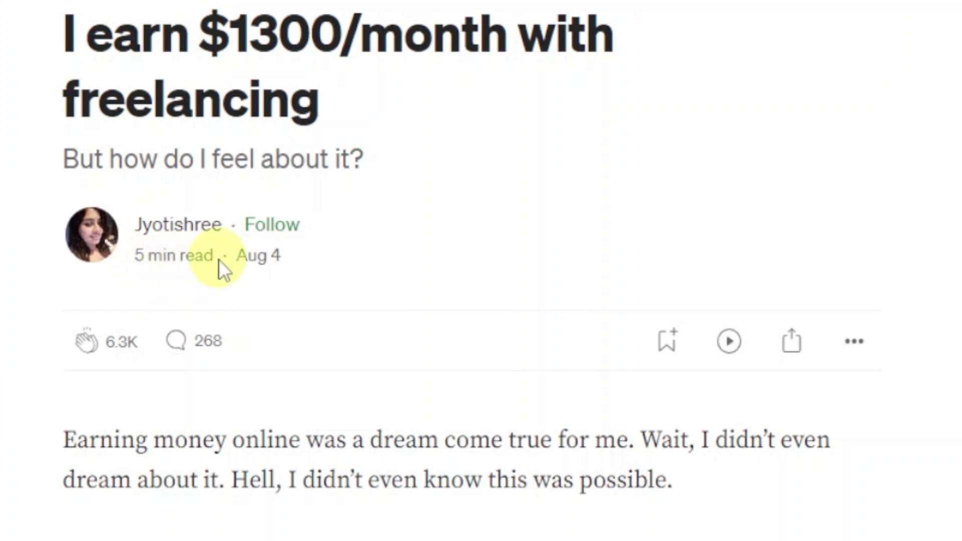
scroll(171, 260, down, 5)
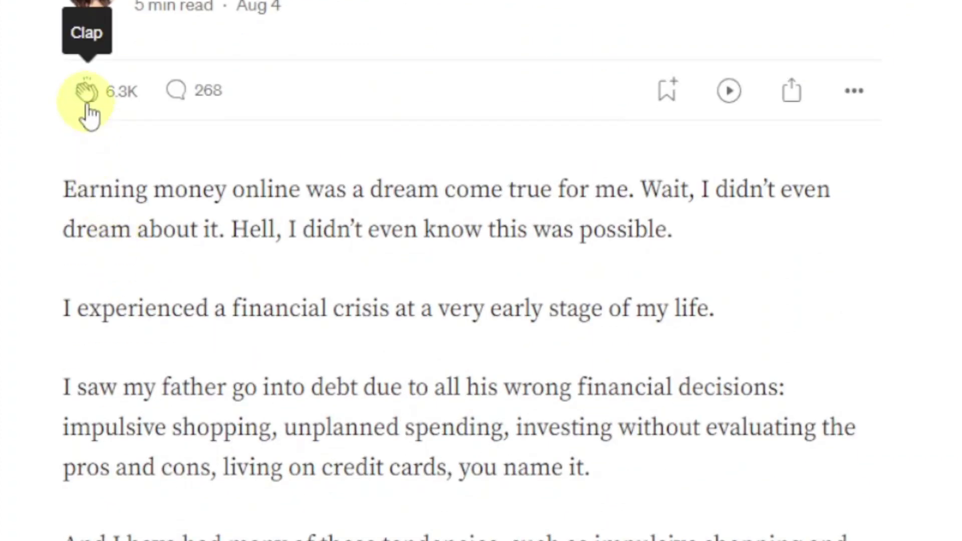
scroll(135, 381, down, 7)
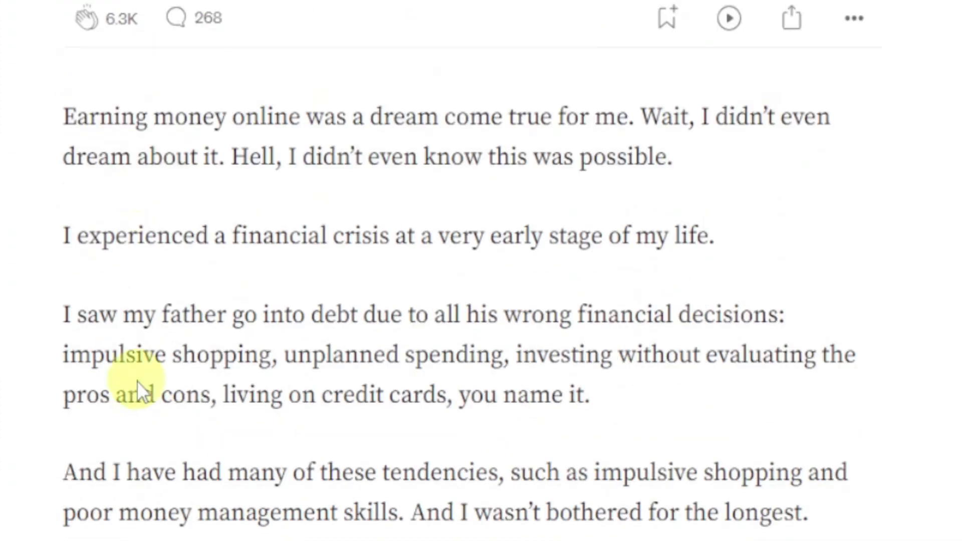
scroll(138, 380, up, 1)
scroll(138, 381, up, 3)
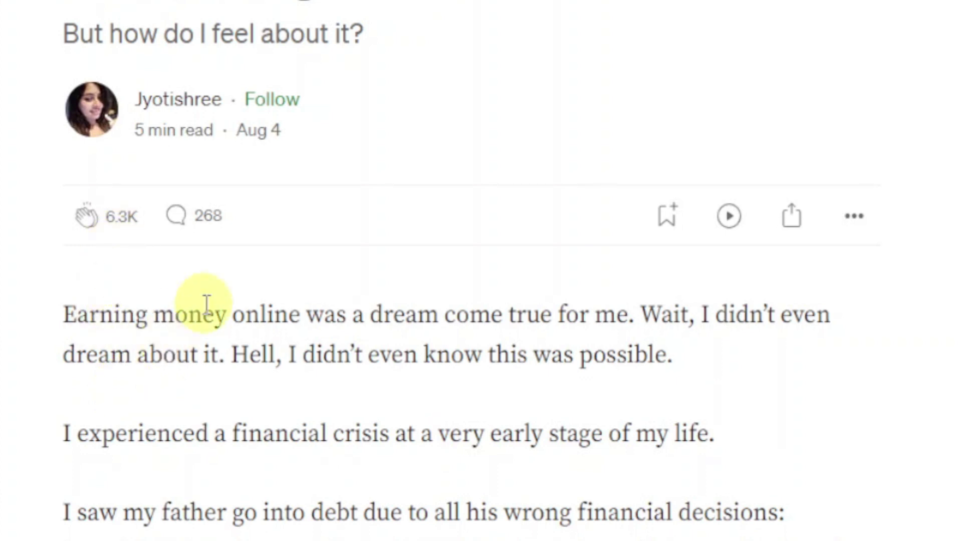
scroll(216, 407, up, 2)
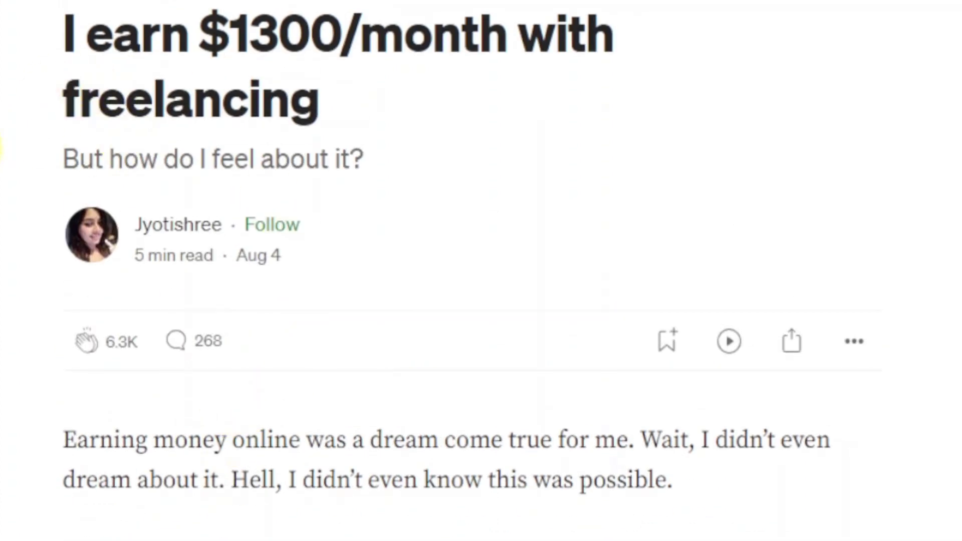
scroll(231, 447, down, 2)
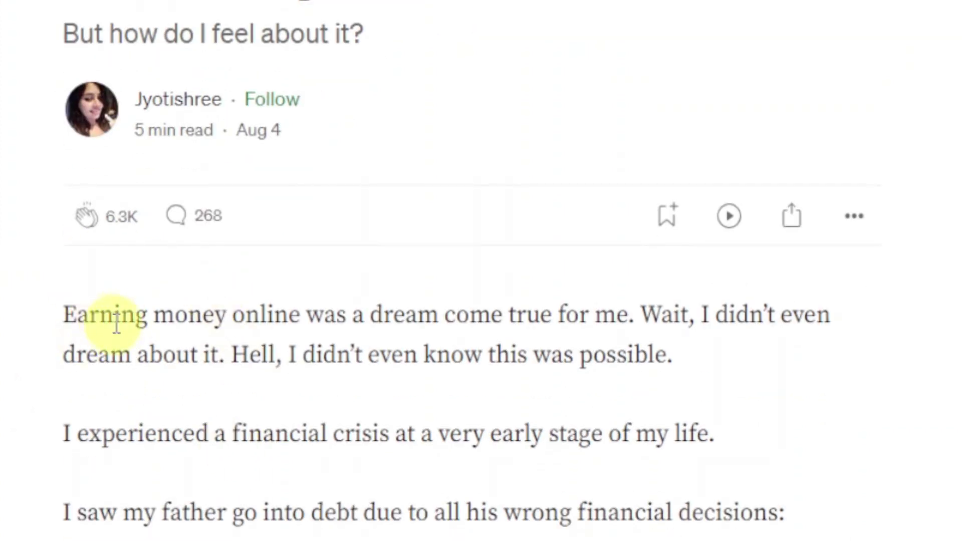
scroll(314, 416, down, 2)
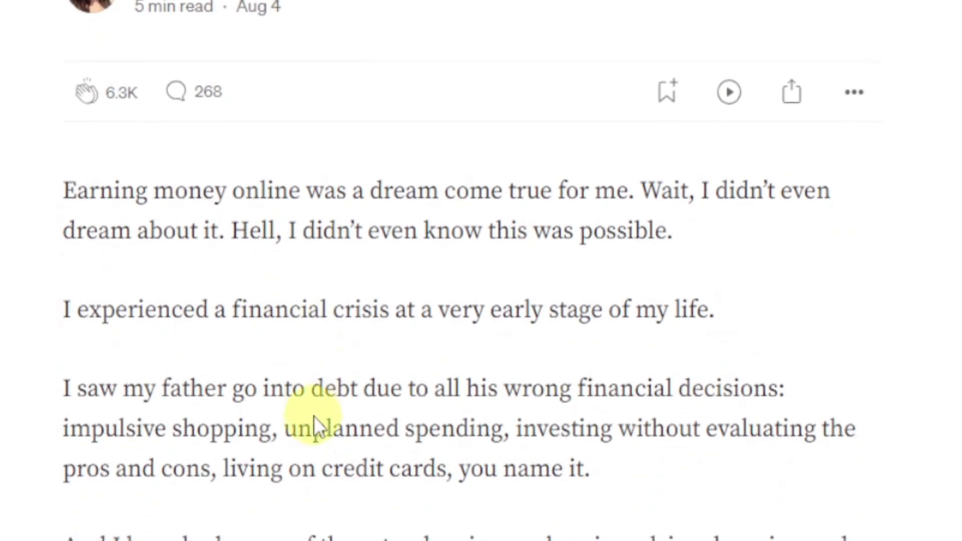
scroll(276, 407, down, 2)
scroll(204, 326, up, 2)
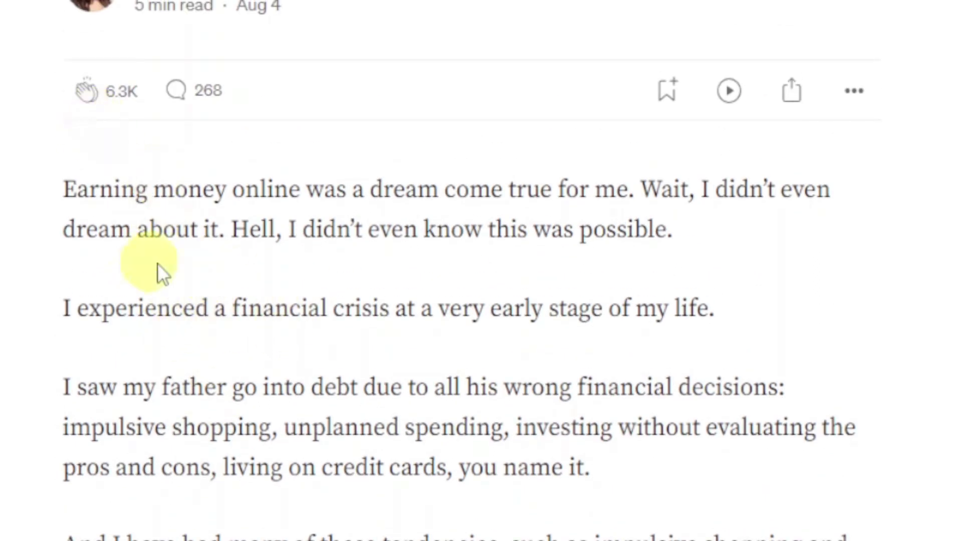
scroll(363, 333, up, 4)
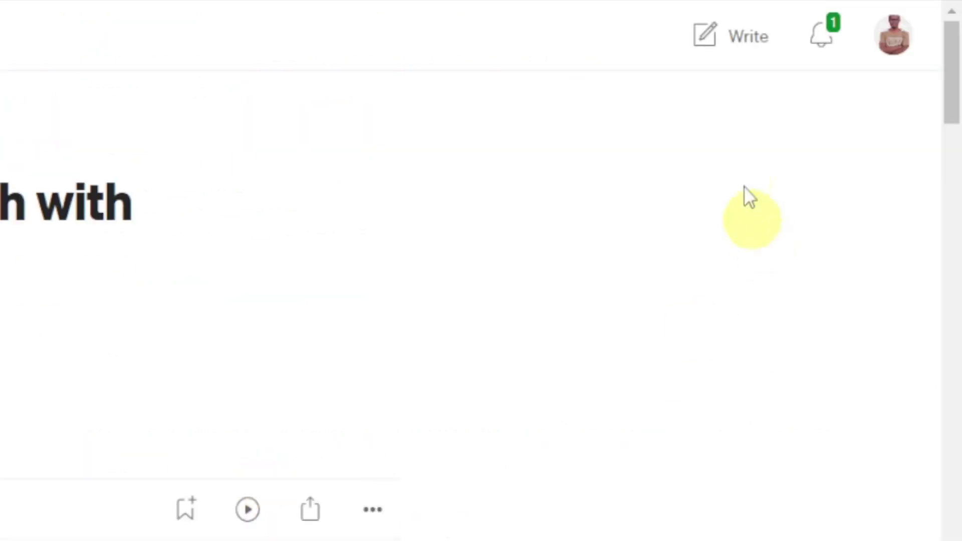
Start a new story on Medium and switch back to the generated article in ChatGPT.
click(724, 44)
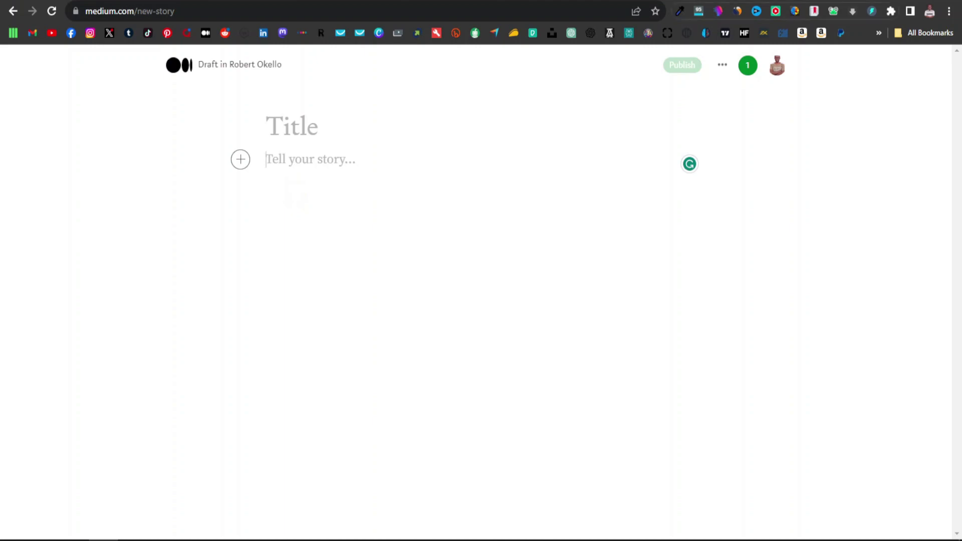
key(ctrl+Tab)
scroll(512, 195, down, 1)
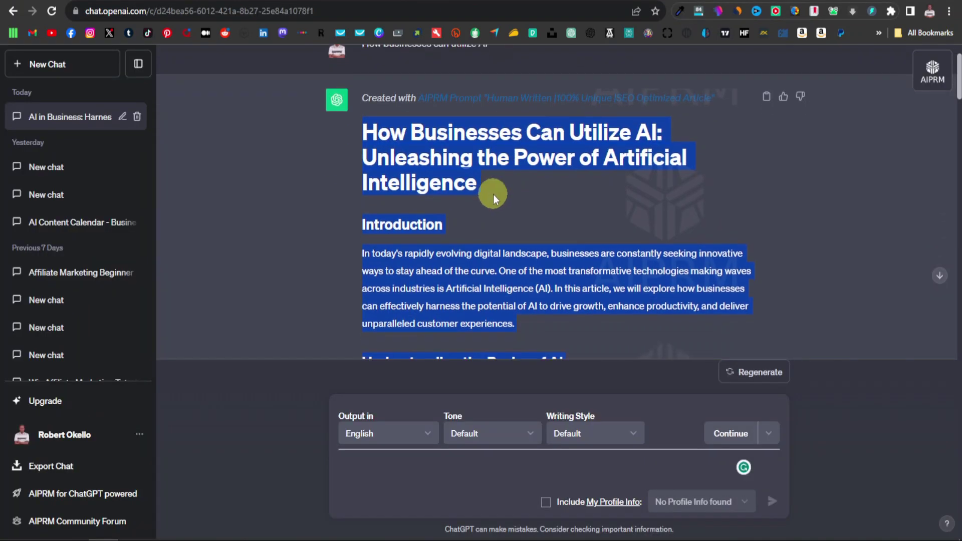
Copy the article title "How Businesses Can Utilize AI: Unleashing the Power of Artificial Intelligence" from ChatGPT into the Medium story's title.
triple_click(426, 155)
right_click(427, 157)
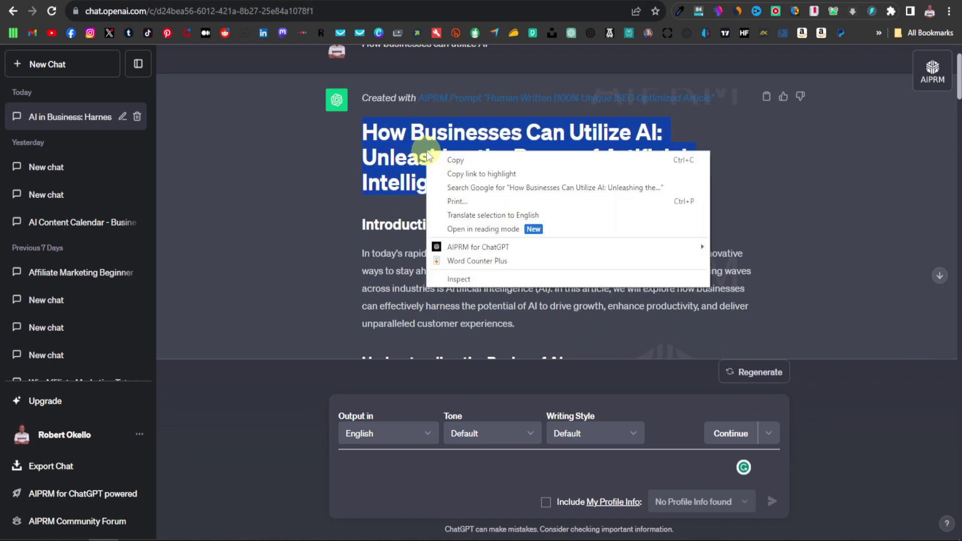
click(454, 159)
key(ctrl+Tab)
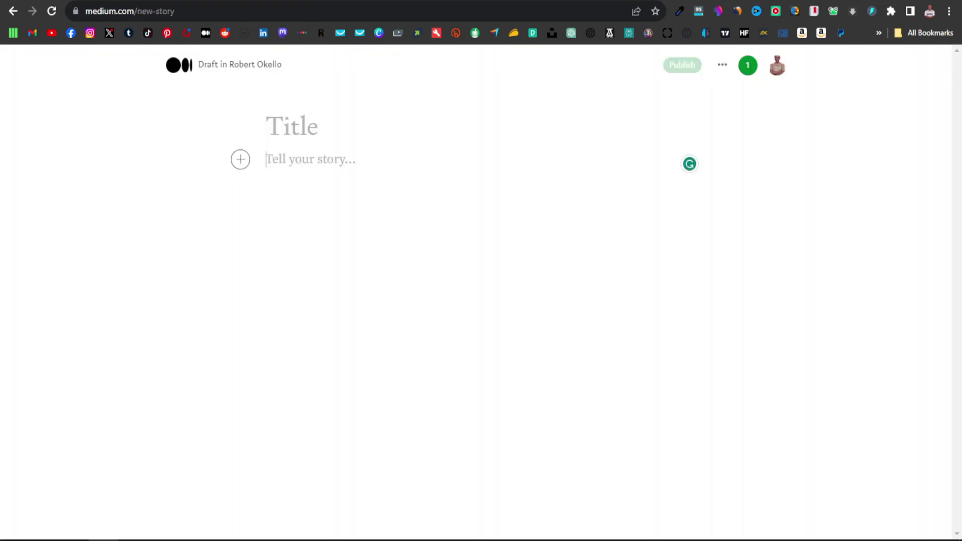
right_click(303, 125)
click(372, 211)
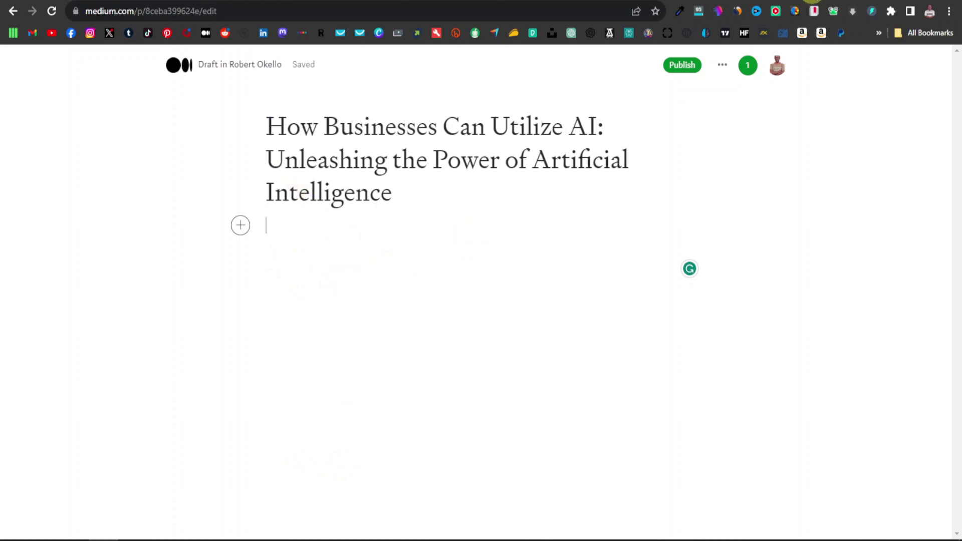
Open pexels.com in a new tab and search its photos for "business".
key(ctrl+t)
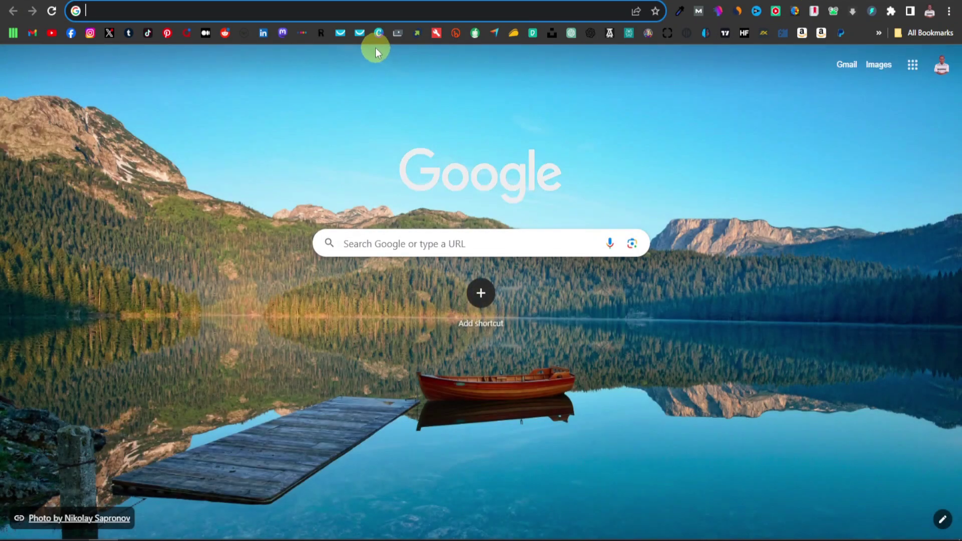
text(pexels.com)
key(Return)
text(business)
key(Return)
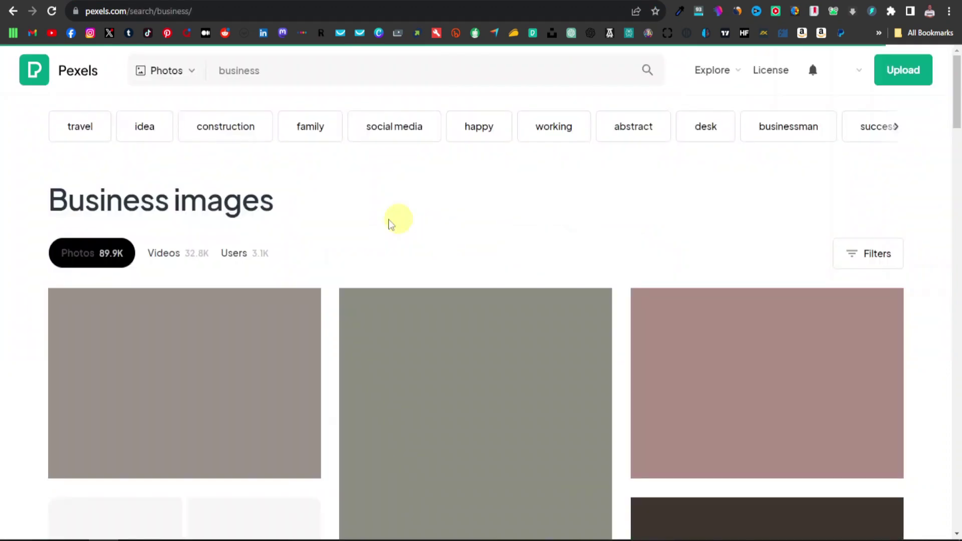
Refine the photo search to "business and ai" and download the purple-and-blue lit photo of two people in white suits.
click(291, 64)
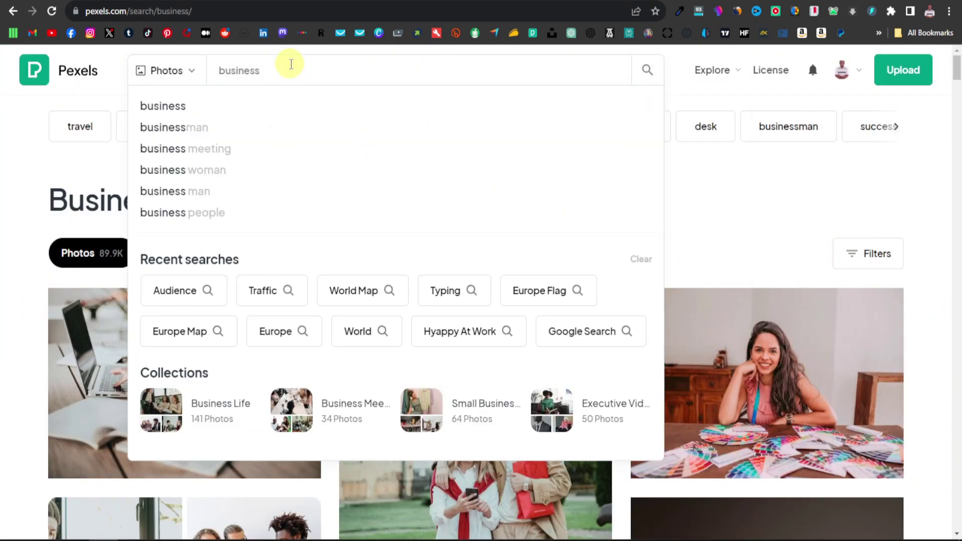
text(and ai)
key(Return)
scroll(317, 225, down, 5)
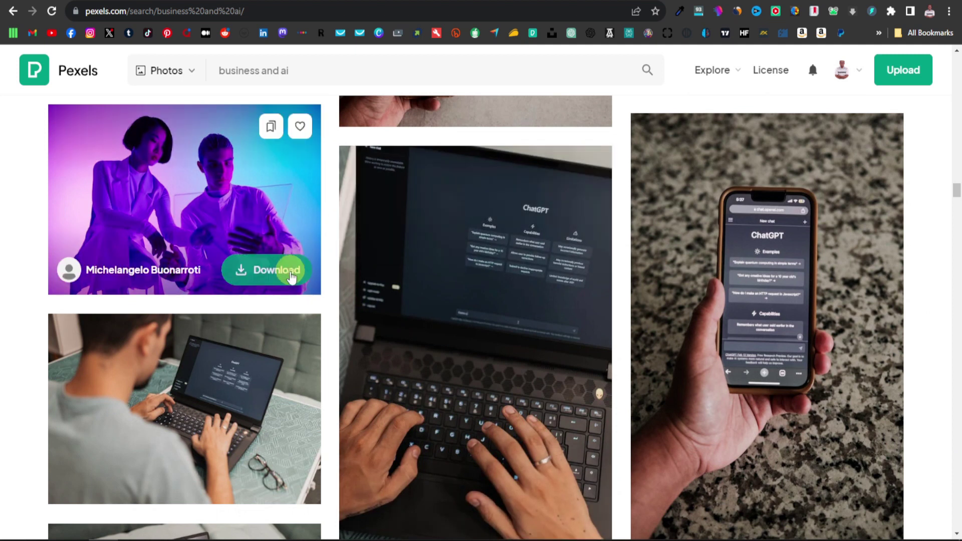
click(291, 277)
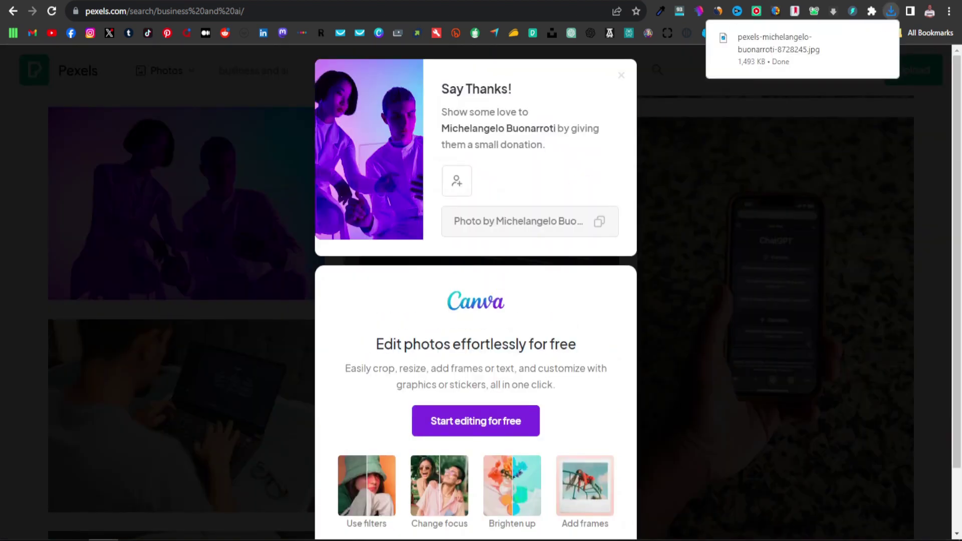
Insert the downloaded Pexels photo below the Medium story's title and place the text cursor under it.
key(ctrl+Tab)
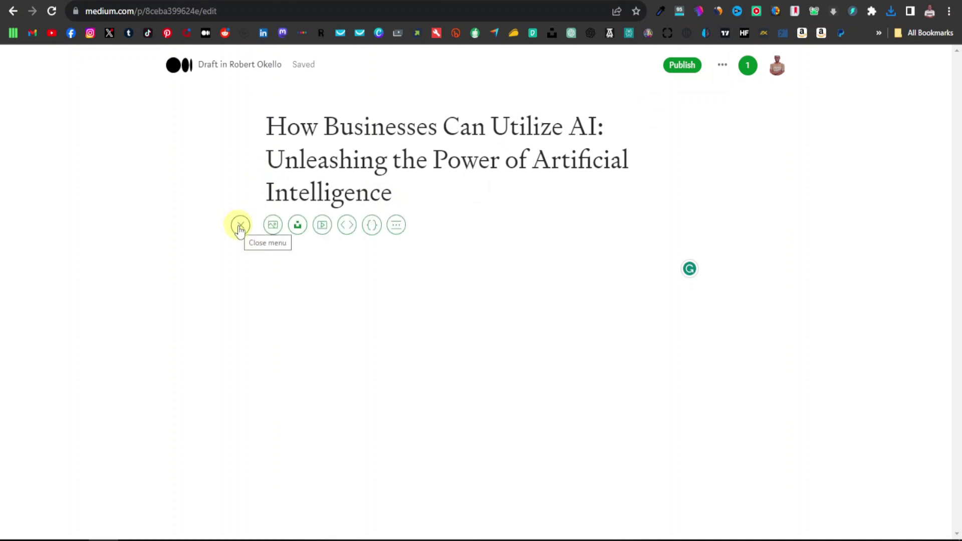
click(239, 228)
click(891, 11)
drag(777, 68, 336, 226)
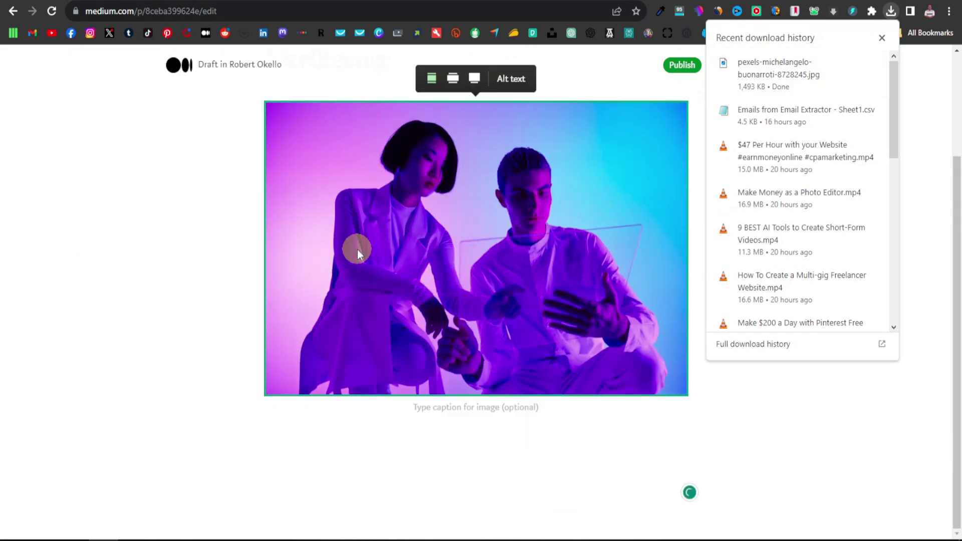
click(311, 442)
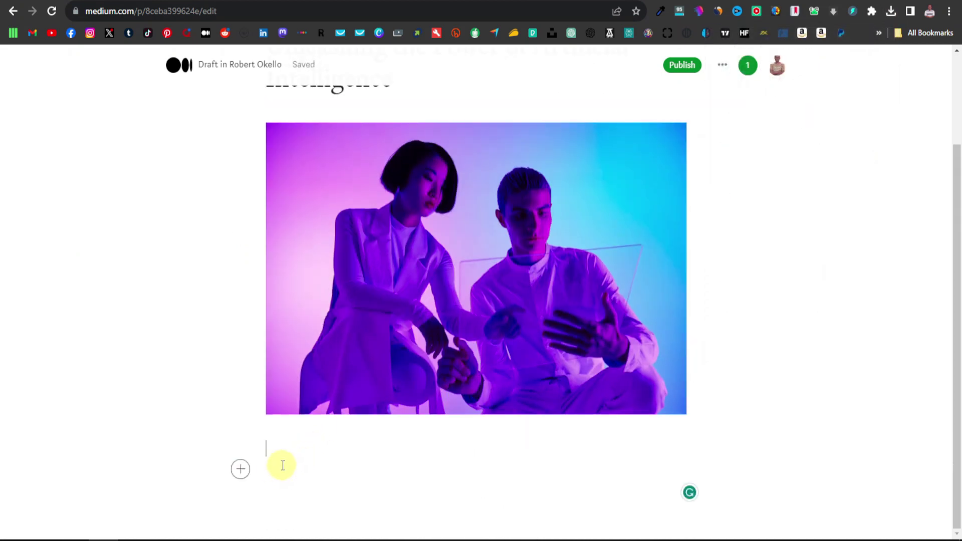
Copy the generated article from the Introduction through the answer to Q5 in ChatGPT and paste it below the photo in the Medium draft.
key(ctrl+Tab)
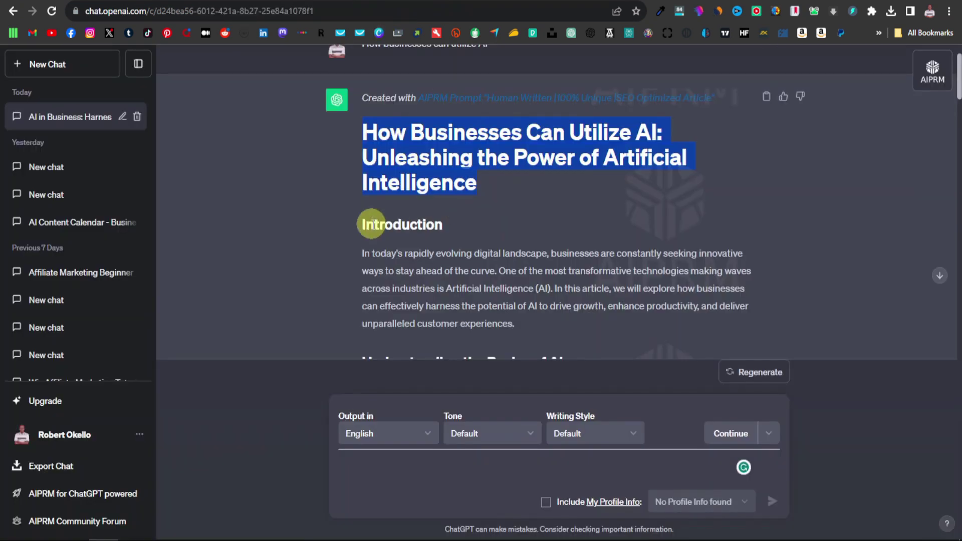
drag(365, 161, 518, 115)
right_click(432, 119)
click(453, 129)
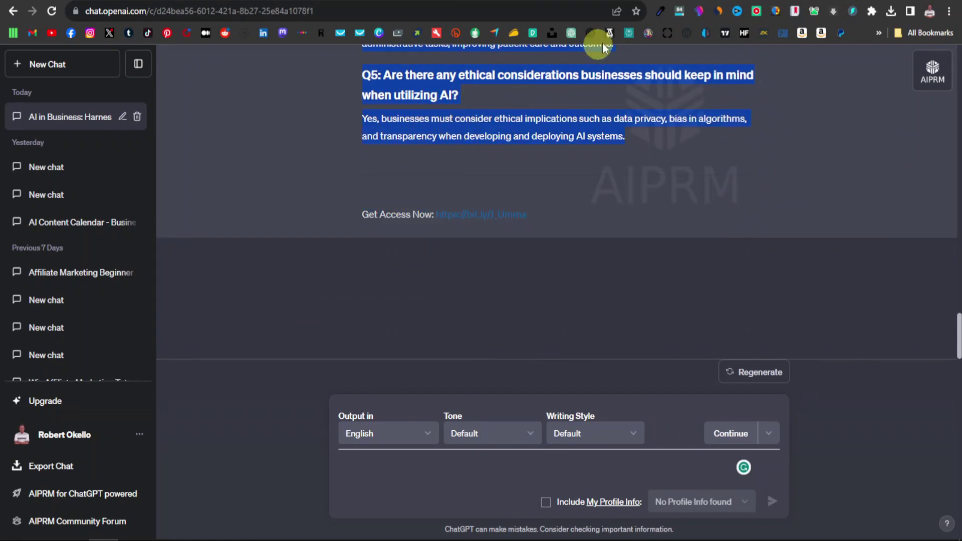
key(ctrl+Tab)
click(317, 401)
click(294, 455)
right_click(295, 455)
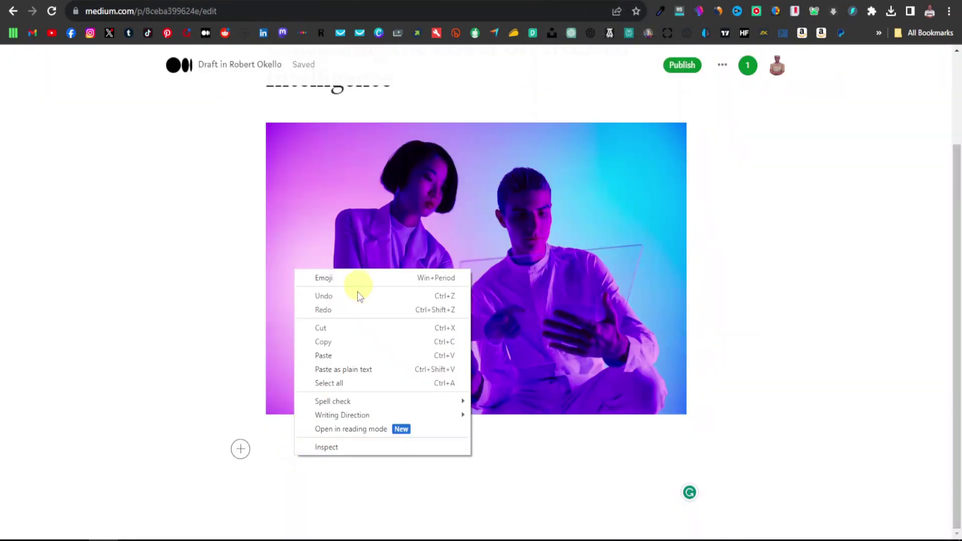
click(357, 352)
Look through the pasted article and add an empty paragraph after the "8. Content Creation and Optimization" section, above the Conclusion.
scroll(382, 404, up, 20)
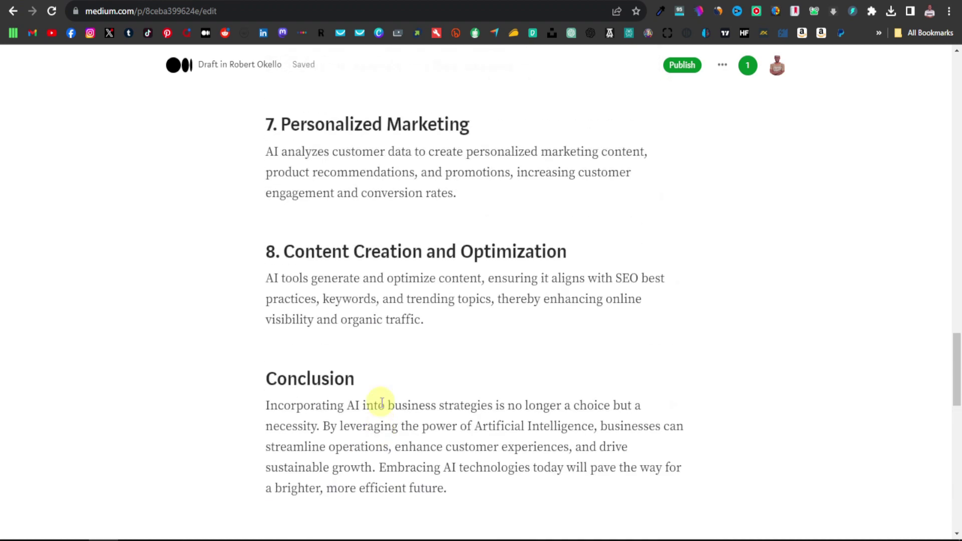
scroll(381, 401, down, 15)
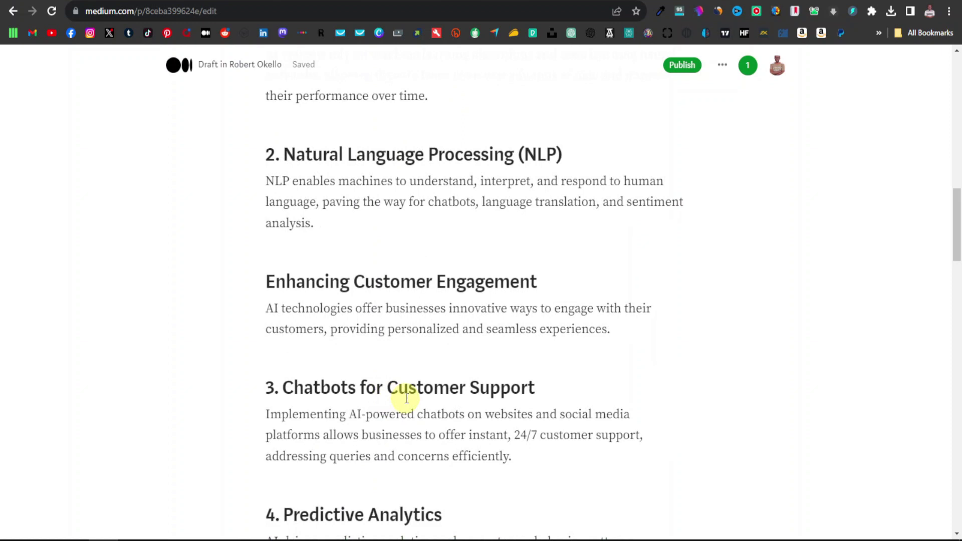
scroll(406, 398, down, 4)
scroll(445, 350, down, 3)
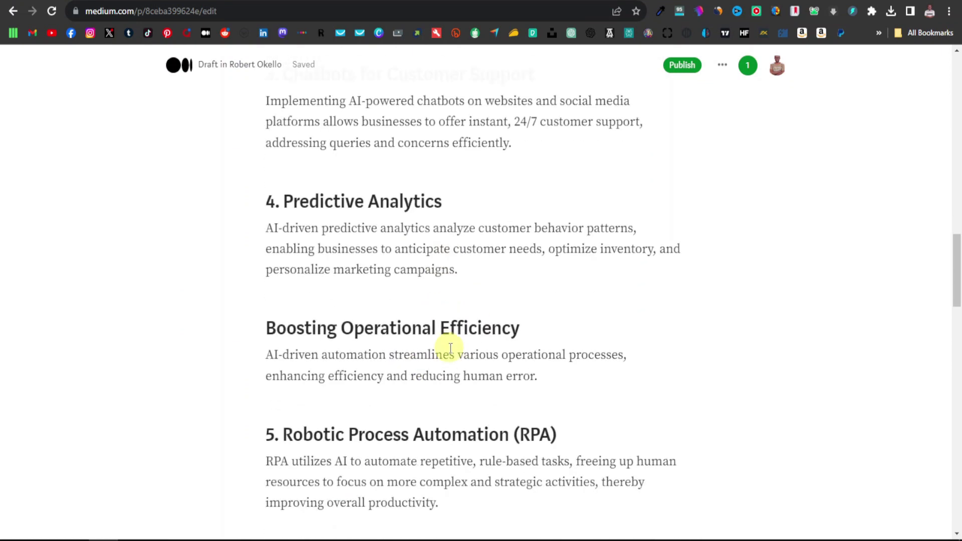
scroll(451, 348, down, 8)
scroll(447, 345, up, 4)
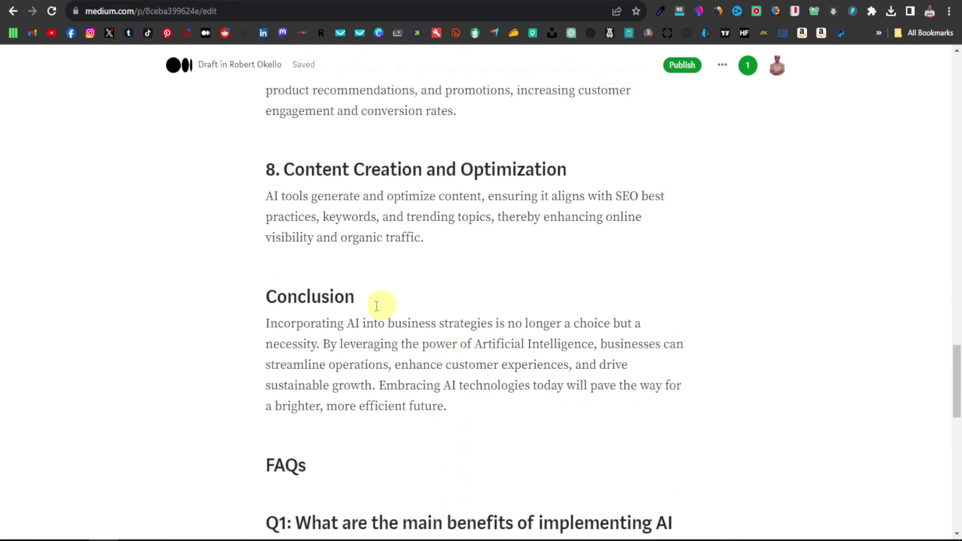
click(453, 240)
key(Return)
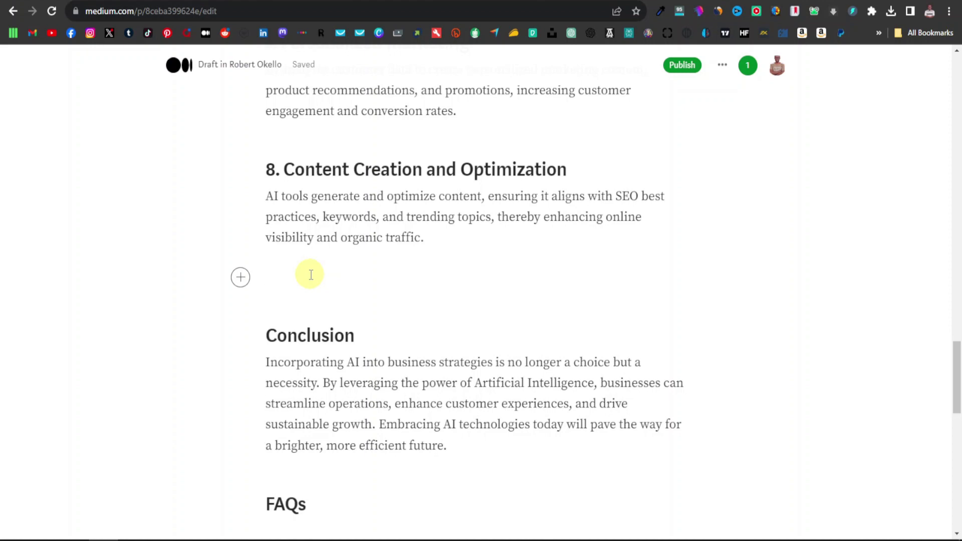
Check the AI Agents sales page and write "Try an all-in-one AI agent for your business" in the empty paragraph of the Medium draft.
key(ctrl+Tab)
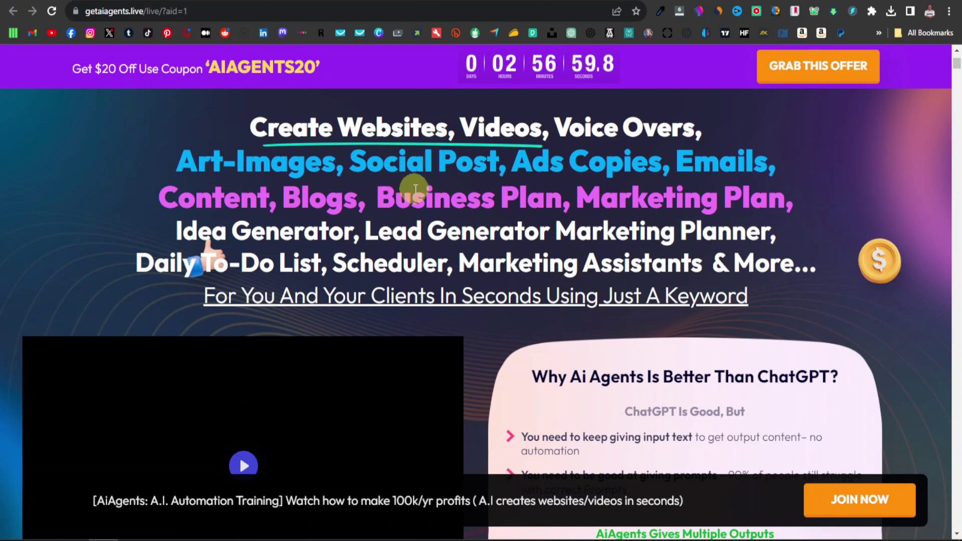
key(ctrl+Tab)
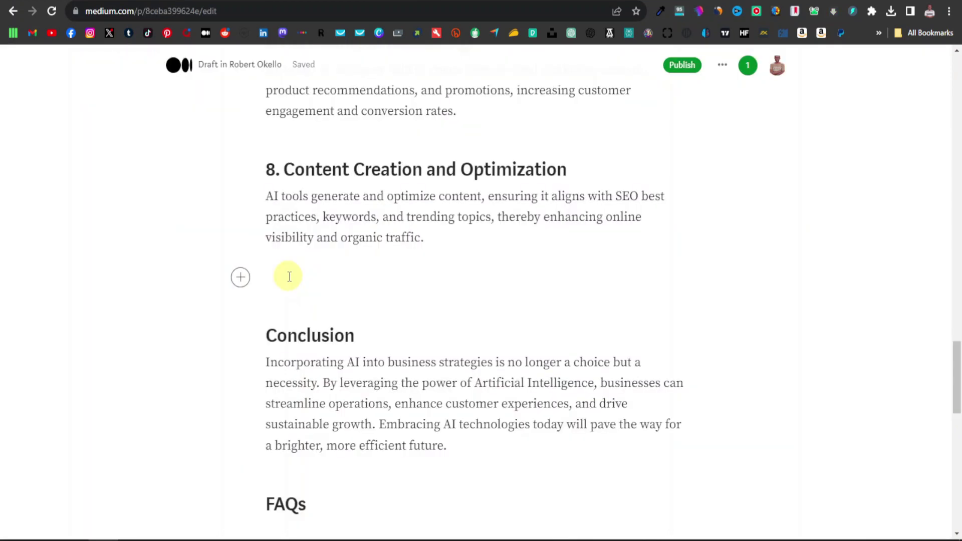
text(Try )
text(an all-in-one )
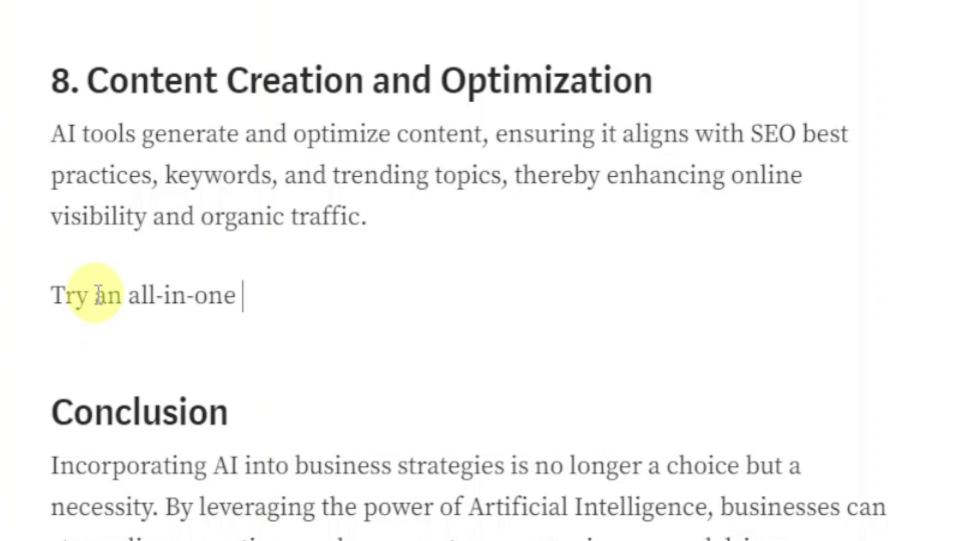
text(AI agent for your business)
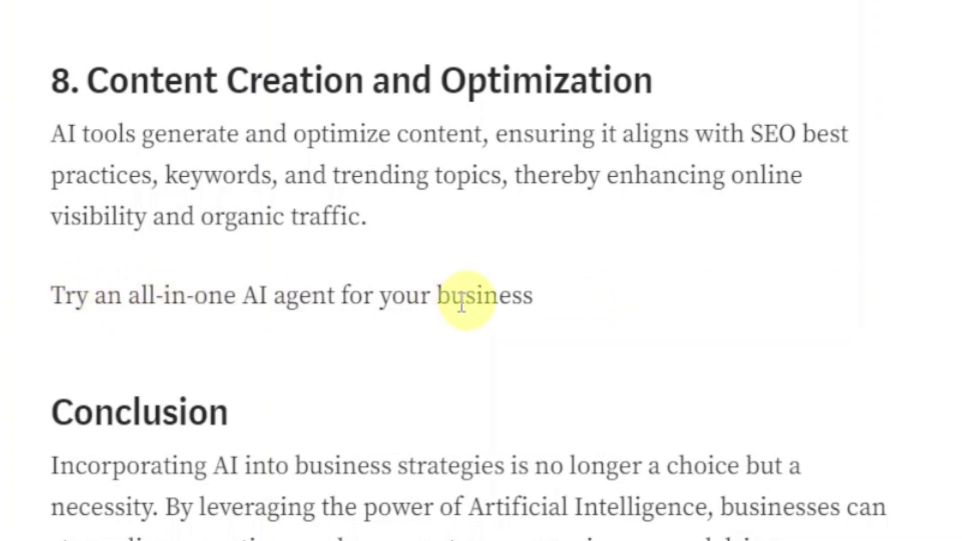
Insert the product name and a dash so the promotional line reads "Try AI Agents—an all-in-one AI agent for your business".
click(94, 298)
text(AO A)
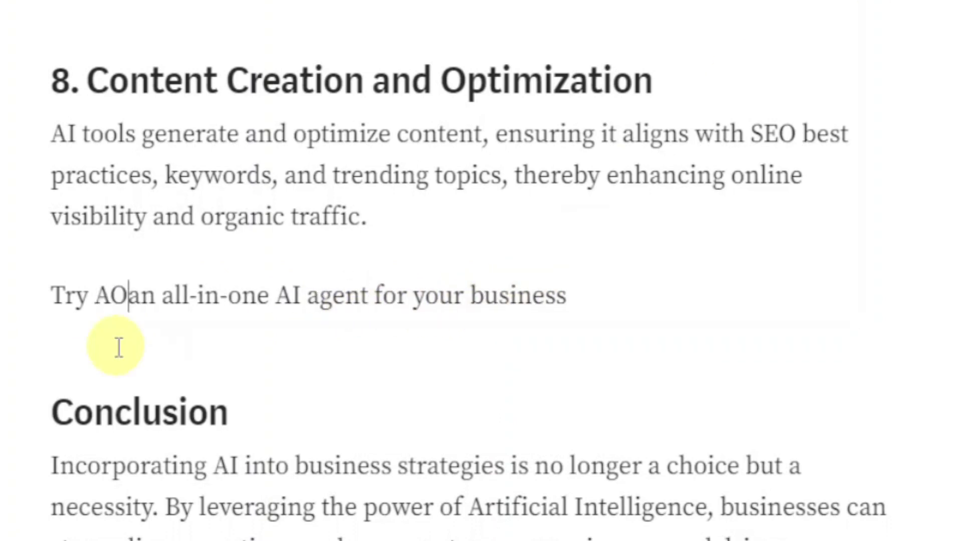
text(gents—)
drag(128, 296, 111, 296)
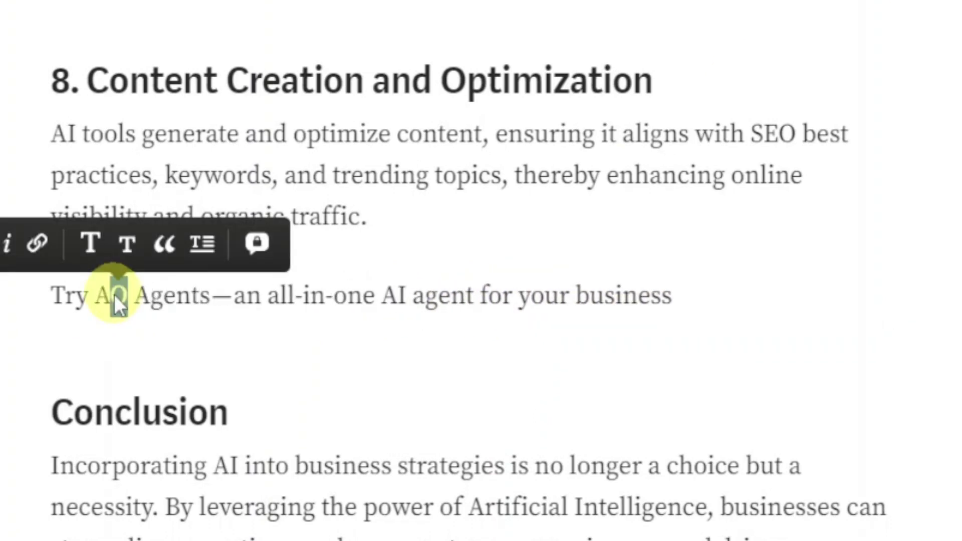
text(I)
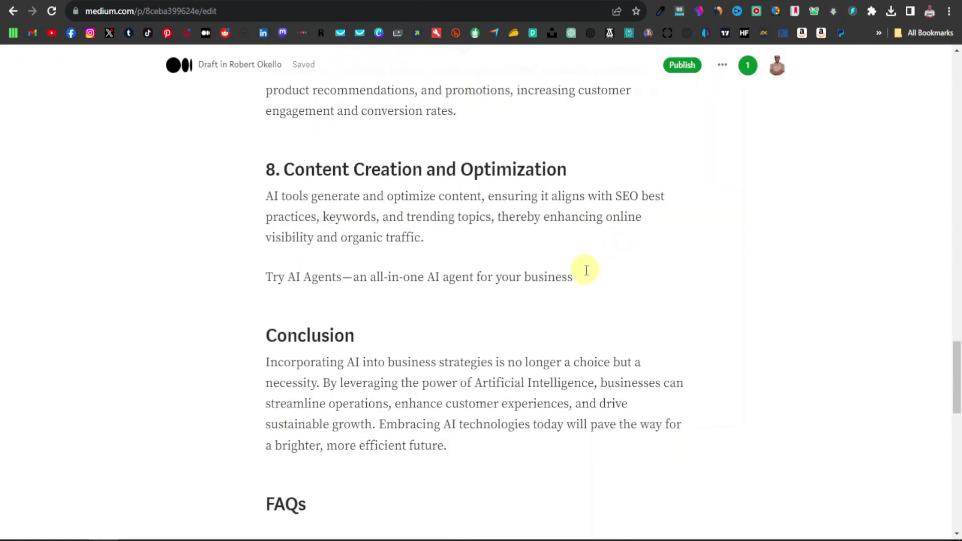
drag(570, 277, 266, 278)
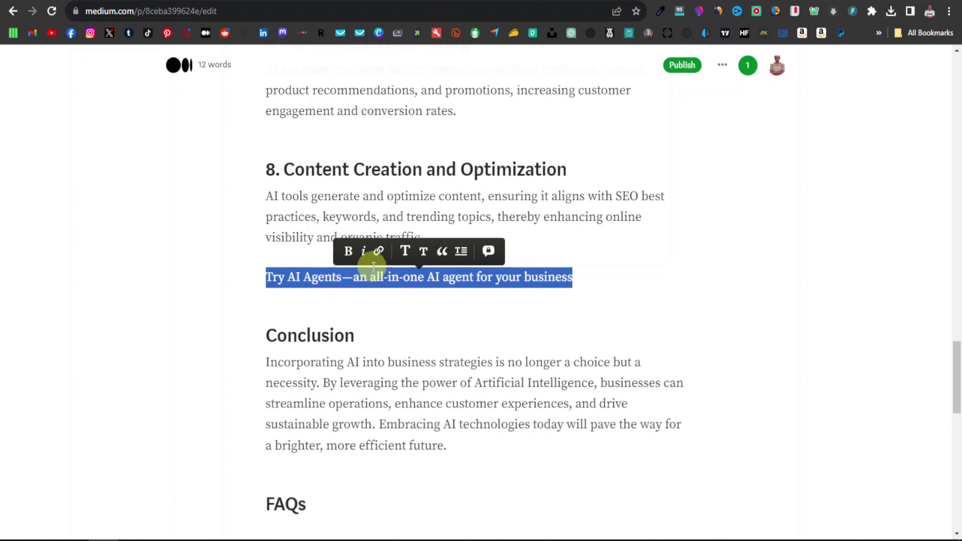
click(378, 251)
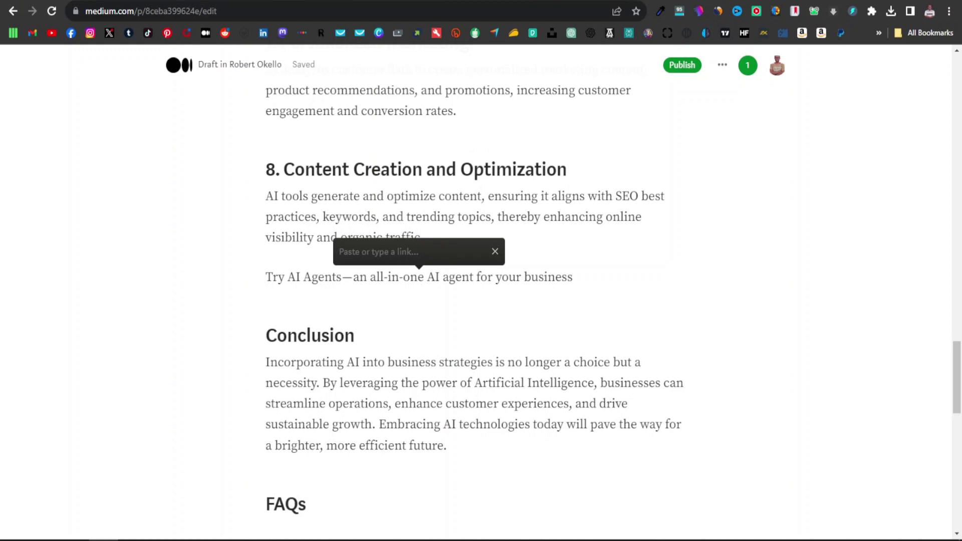
key(ctrl+Tab)
click(120, 10)
right_click(118, 11)
click(161, 90)
key(ctrl+shift+Tab)
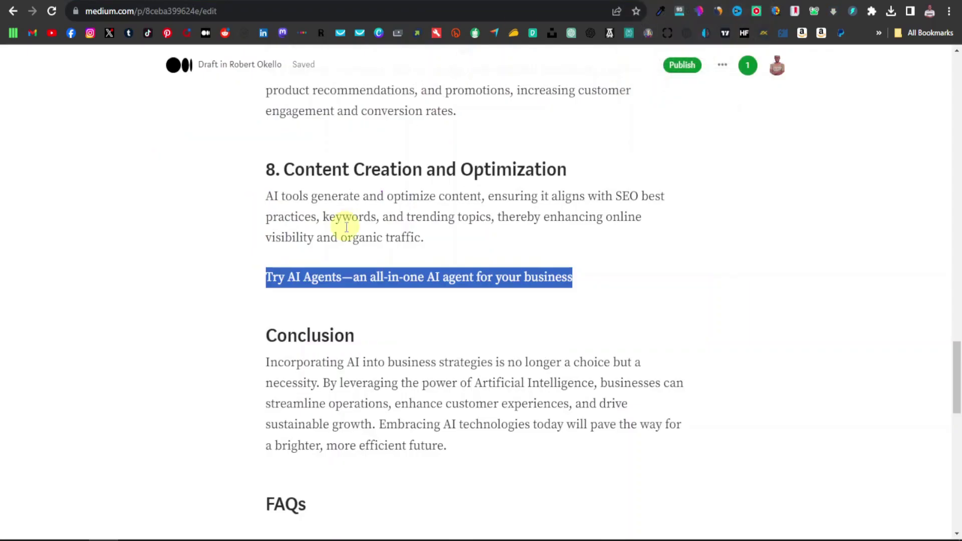
click(377, 252)
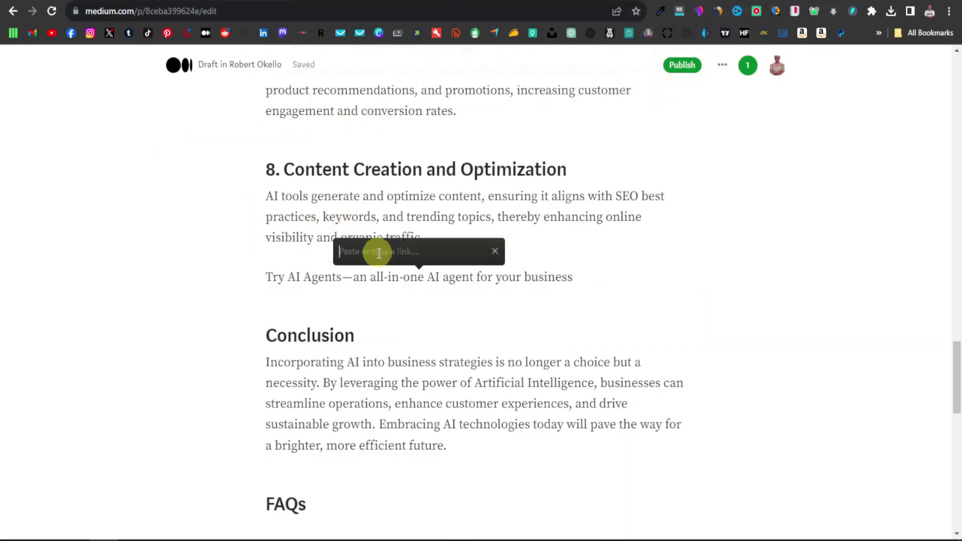
right_click(392, 257)
click(427, 343)
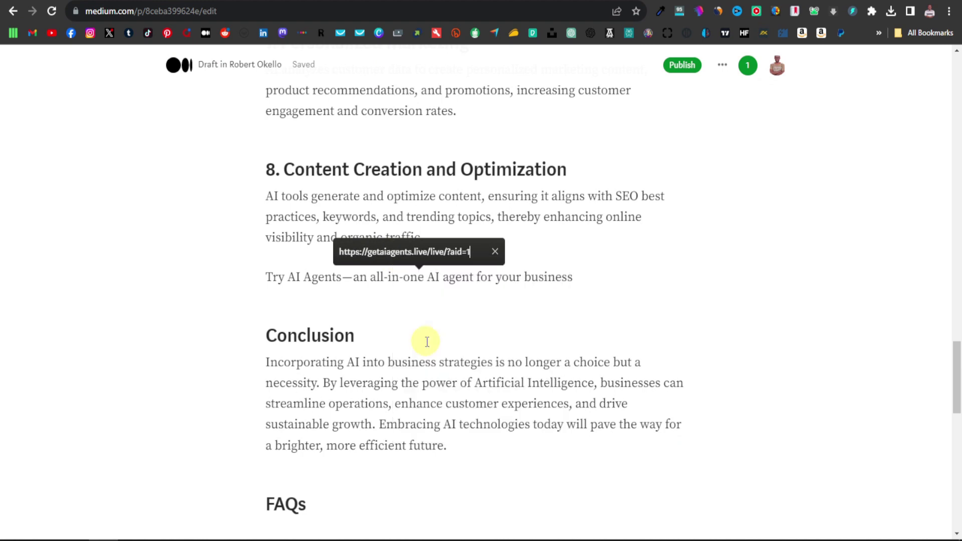
key(Return)
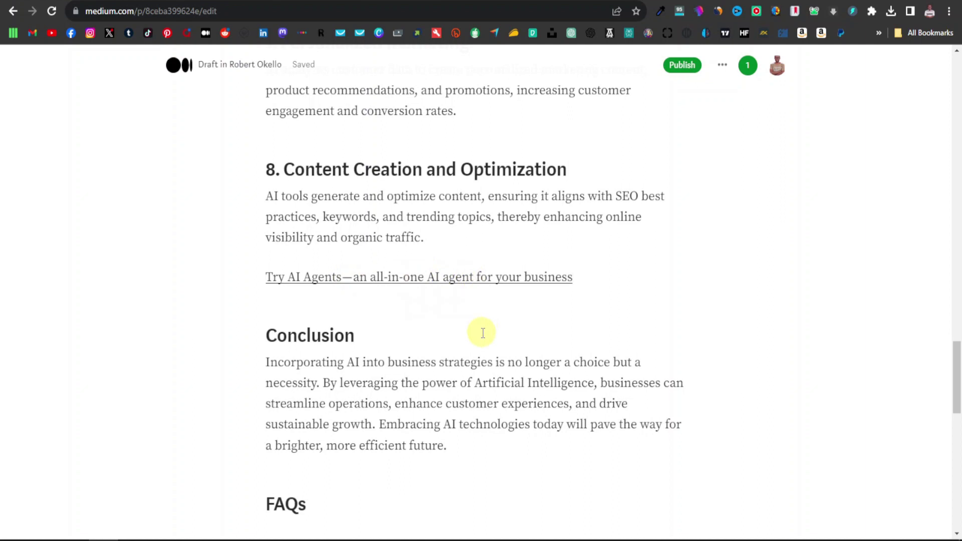
Add below Q5: "This article has affiliate links that gets me small commissions when you buy the product. This encourages me to write more articles about these products.".
scroll(483, 334, down, 10)
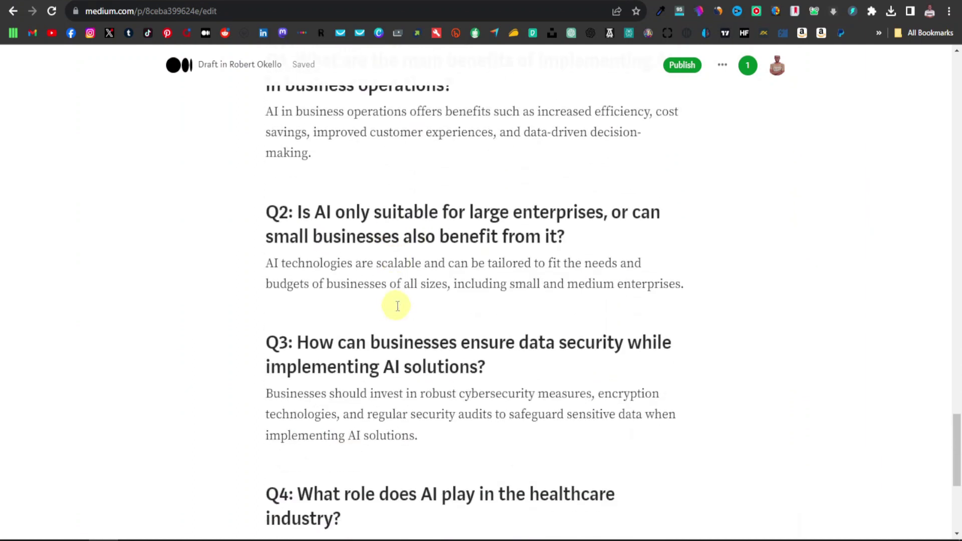
scroll(396, 305, down, 5)
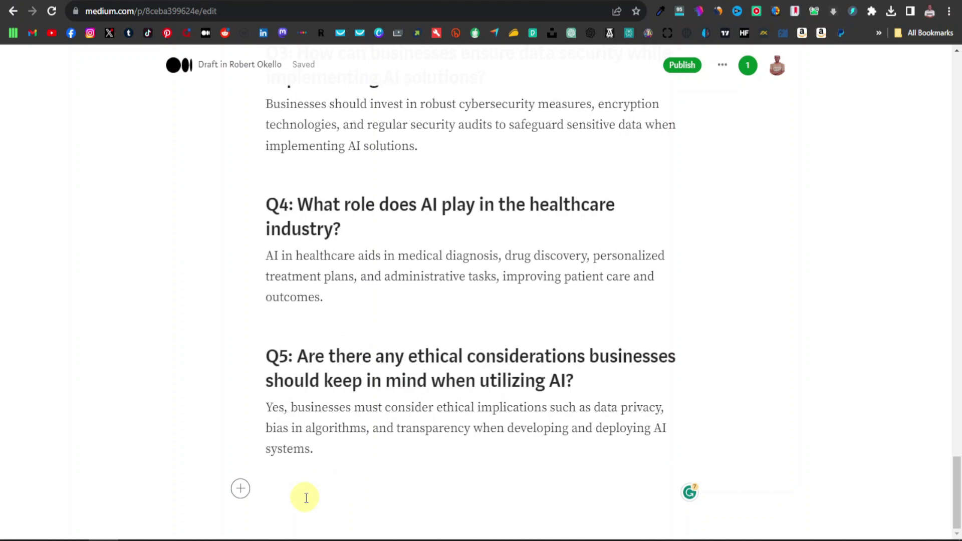
text(This article has aff)
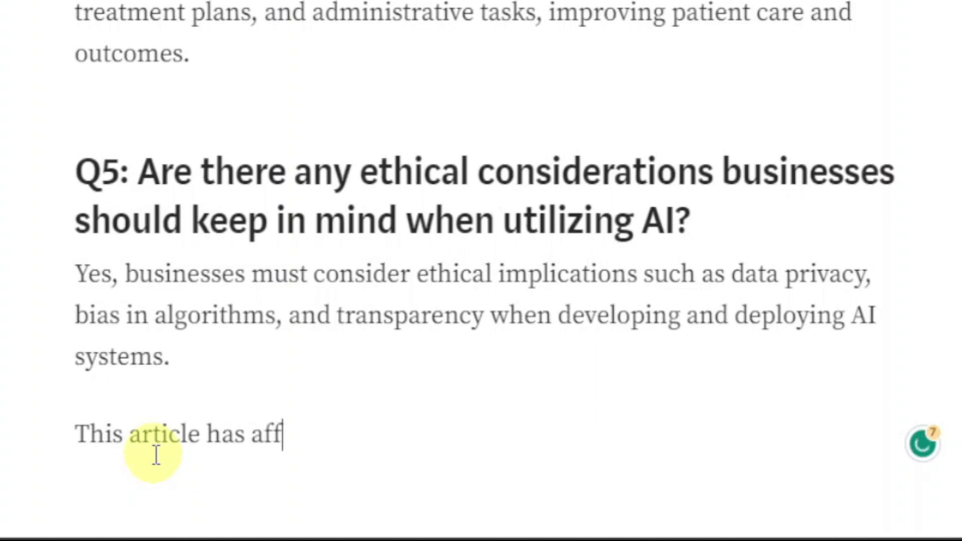
text(iliate links that g)
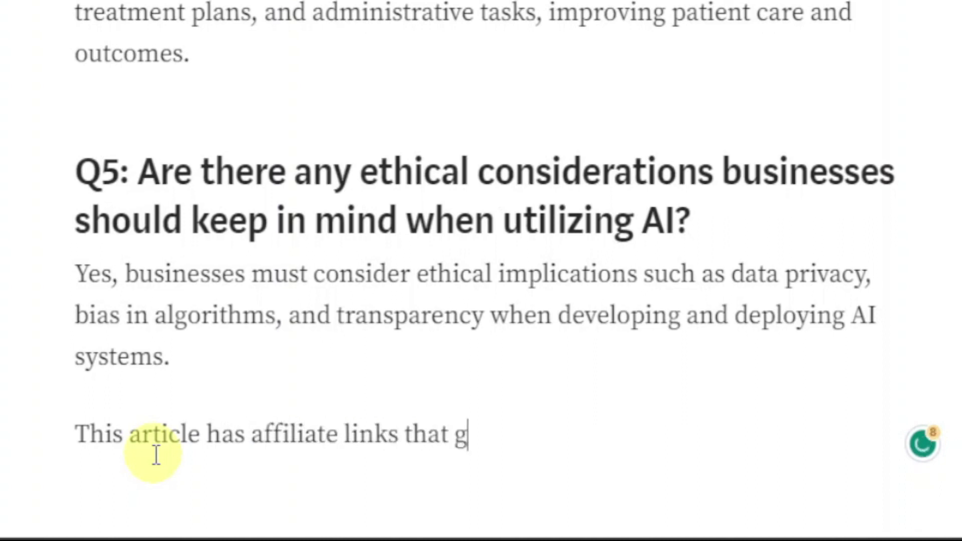
text(ets me small commissions)
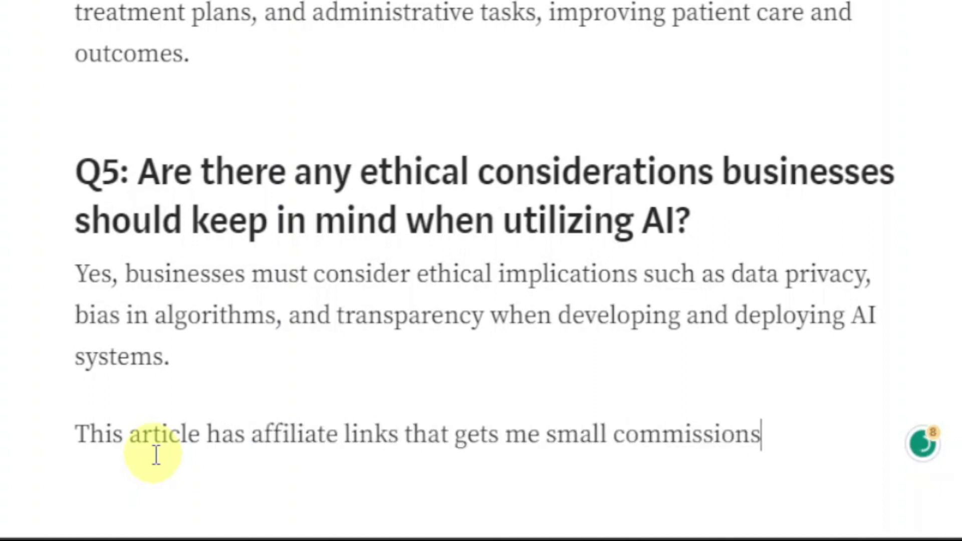
text( when you buy the prod)
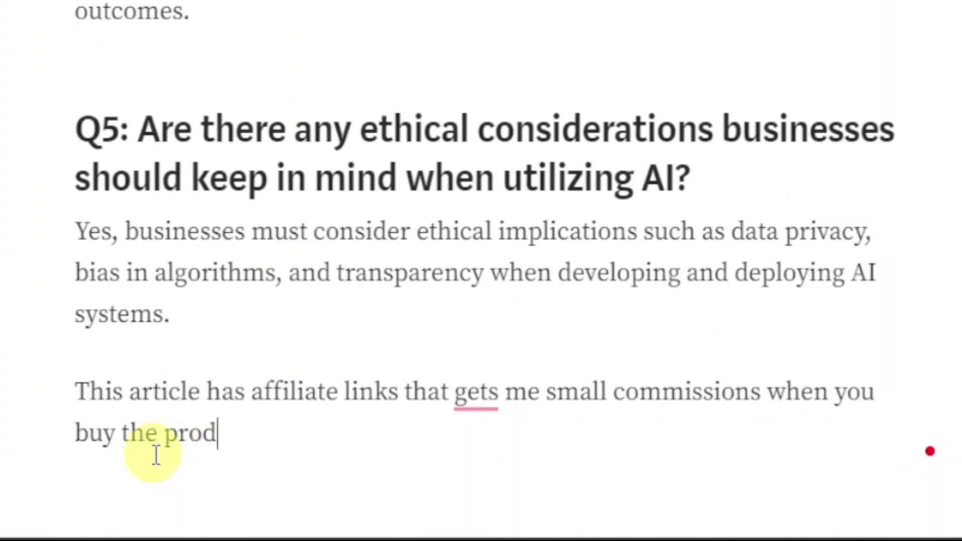
text(uct. This encourages m)
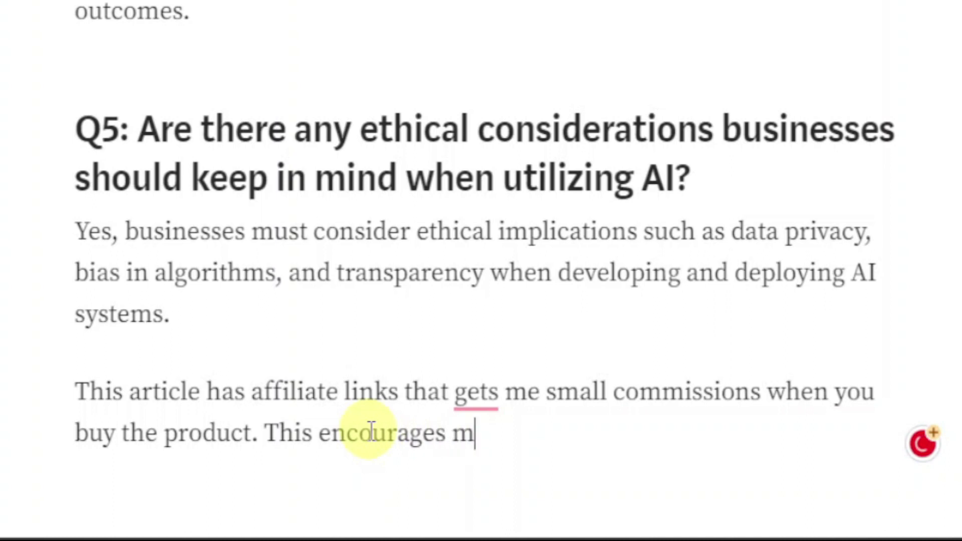
text(e to write more articles about these products.)
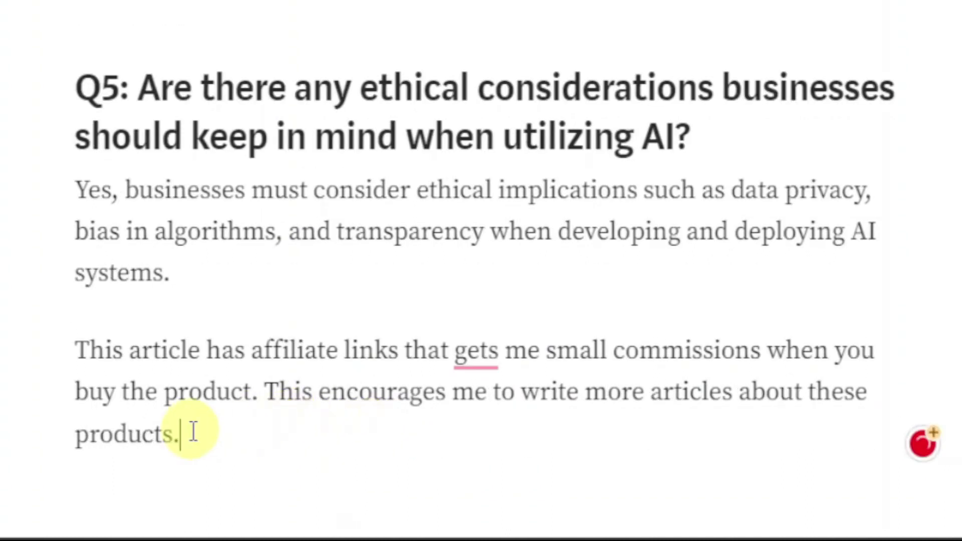
Italicize the whole affiliate disclosure paragraph at the end of the article.
drag(189, 434, 75, 353)
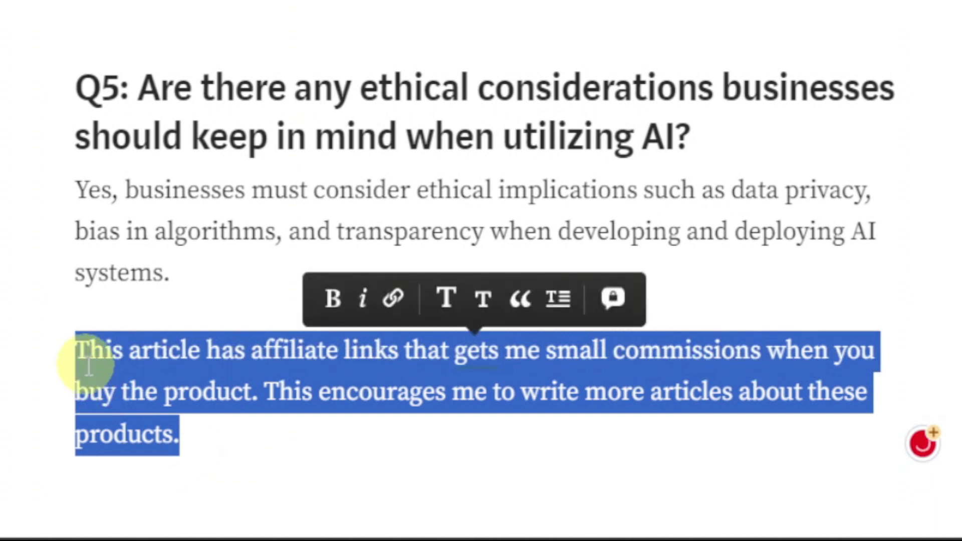
click(361, 301)
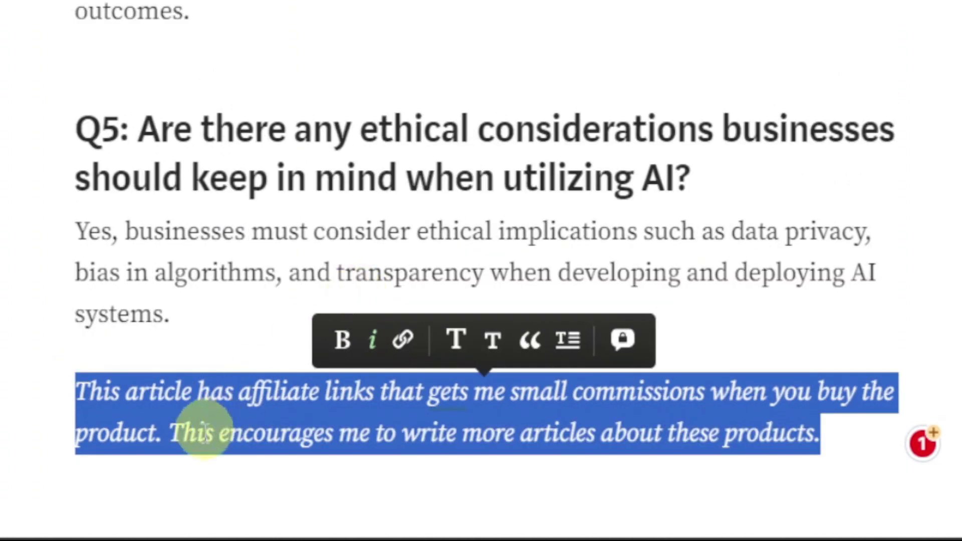
click(837, 433)
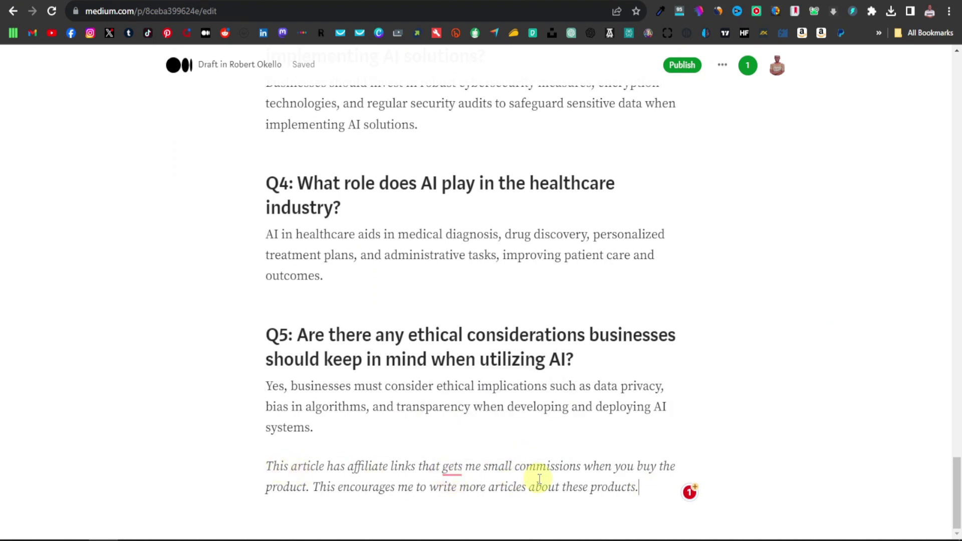
Start publishing the story and add the topics AI and Business.
scroll(479, 474, up, 20)
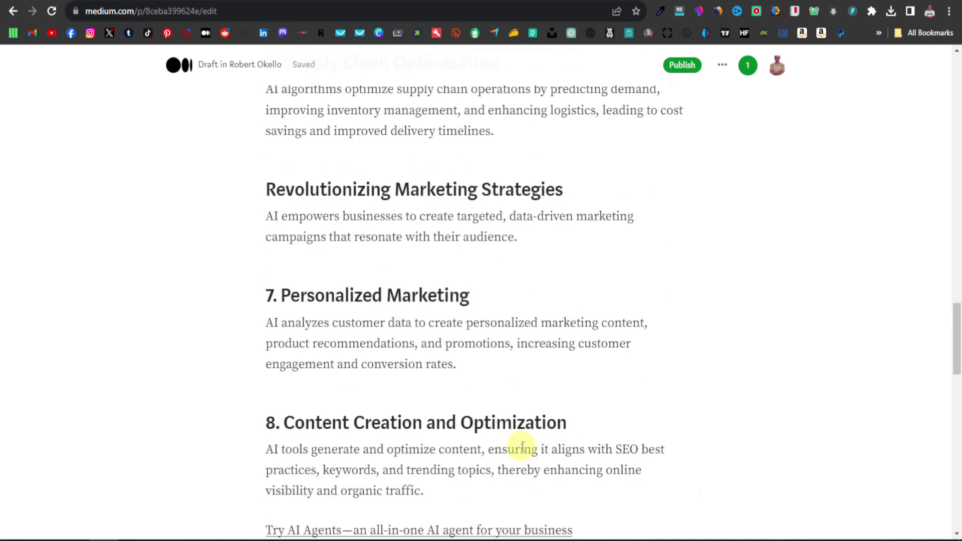
scroll(526, 442, up, 20)
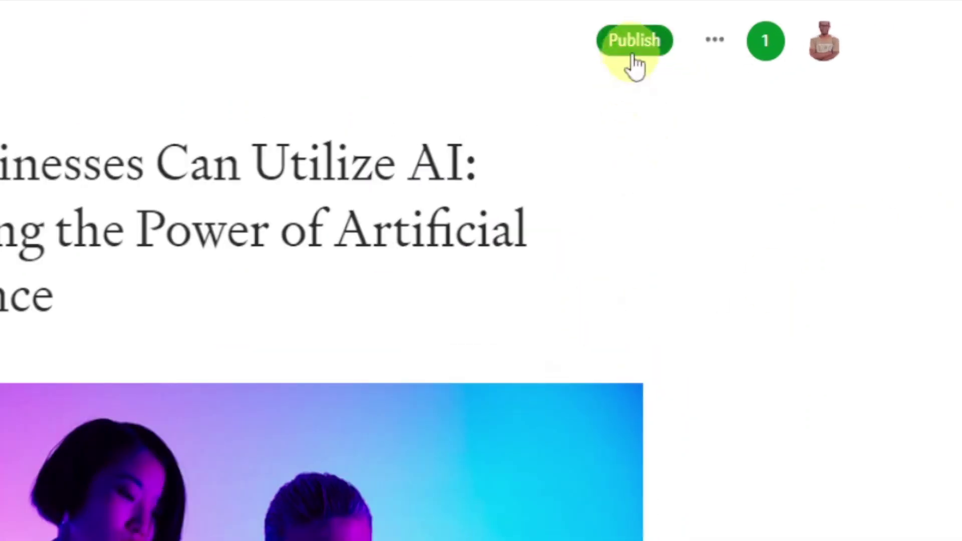
click(634, 56)
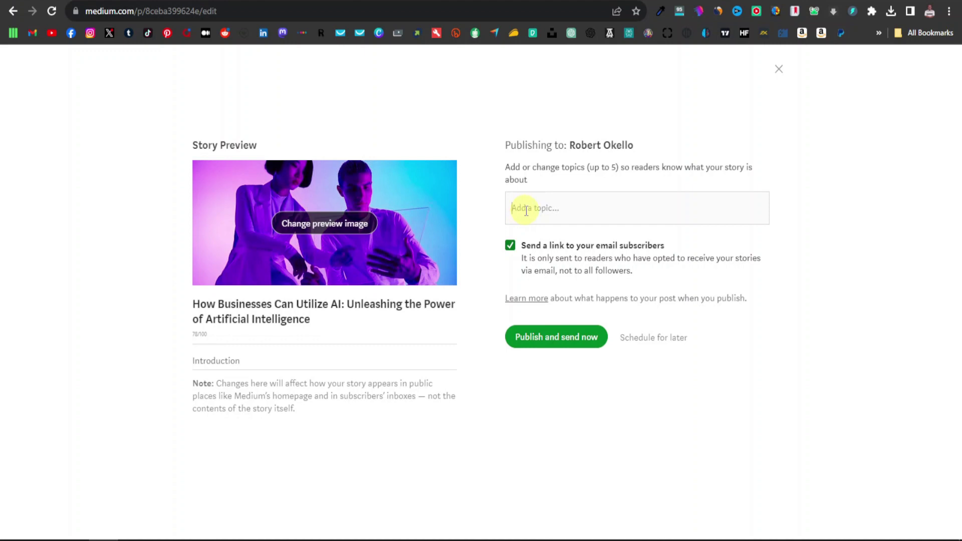
click(526, 211)
text(ai)
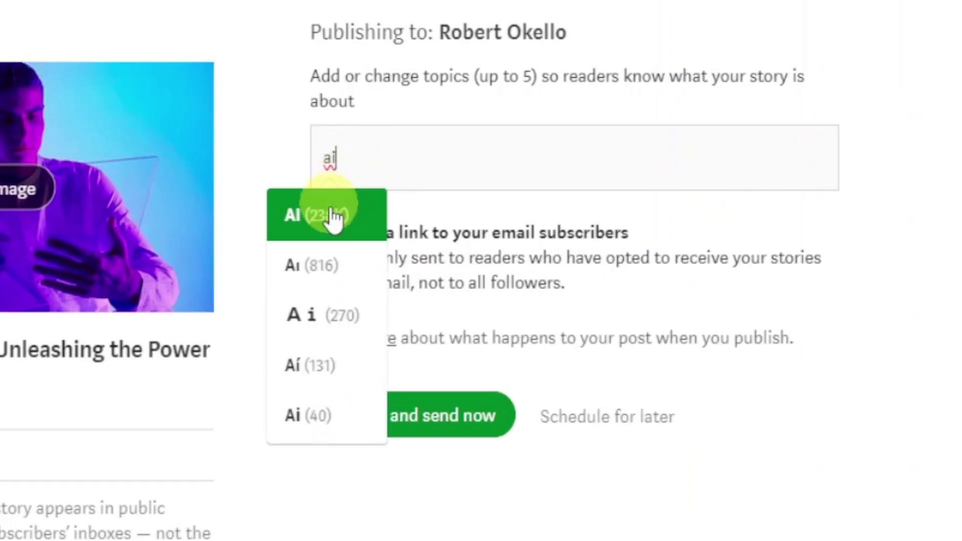
click(326, 221)
click(413, 168)
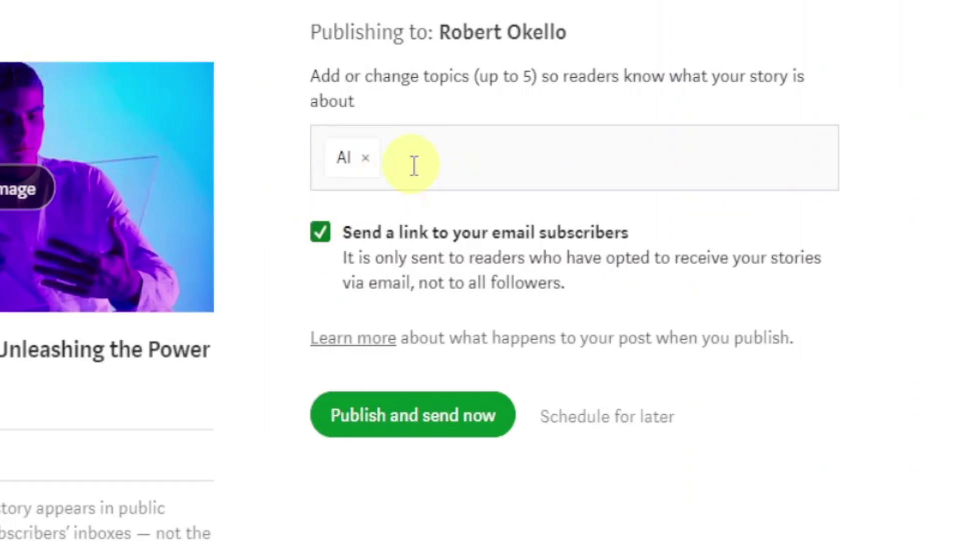
text(busines)
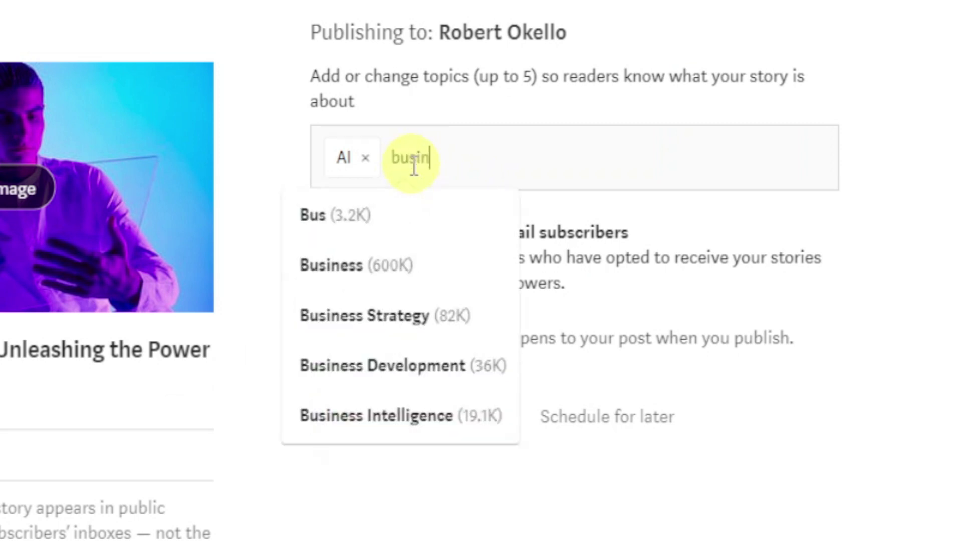
click(396, 214)
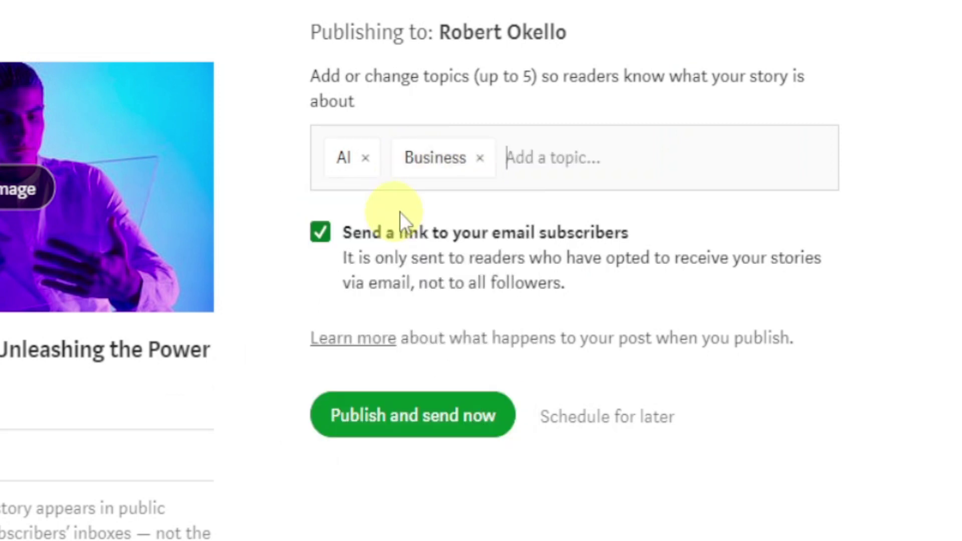
Add Content Creation, Content Marketing and Content Writing as further topics for the story.
text(co)
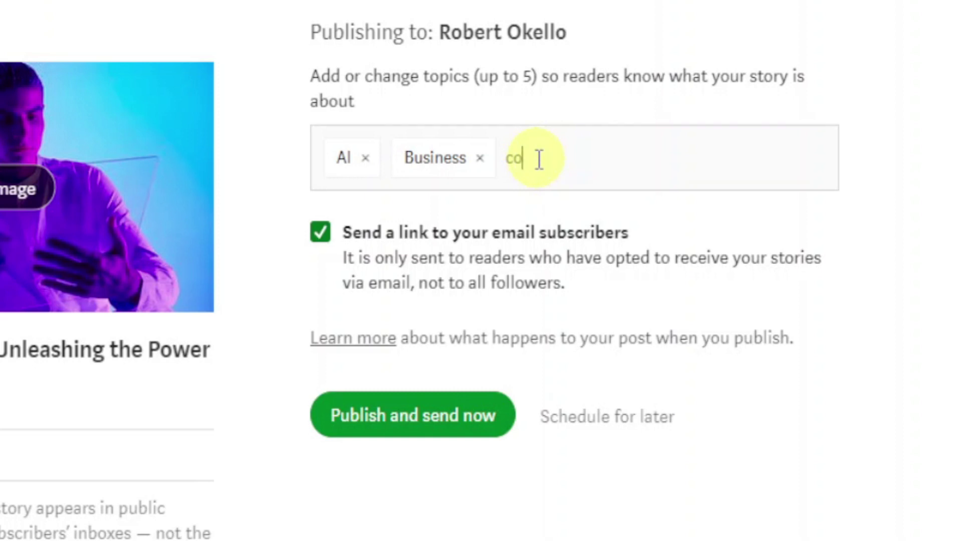
text(ntent)
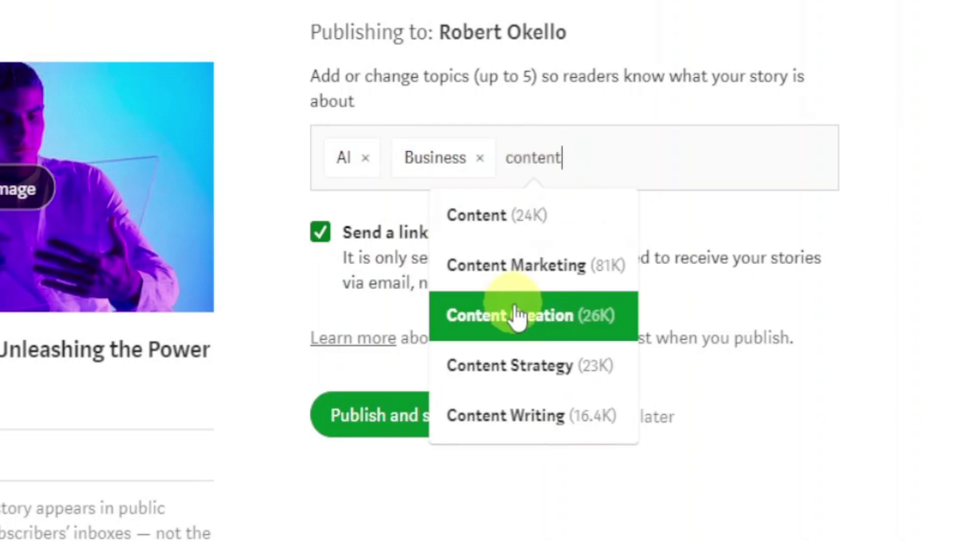
click(517, 316)
text(content)
click(747, 273)
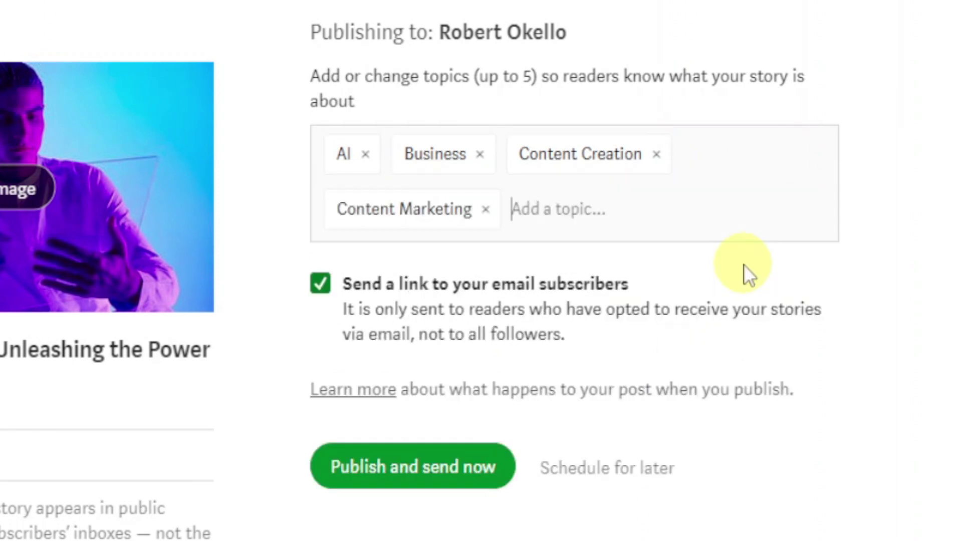
text(co)
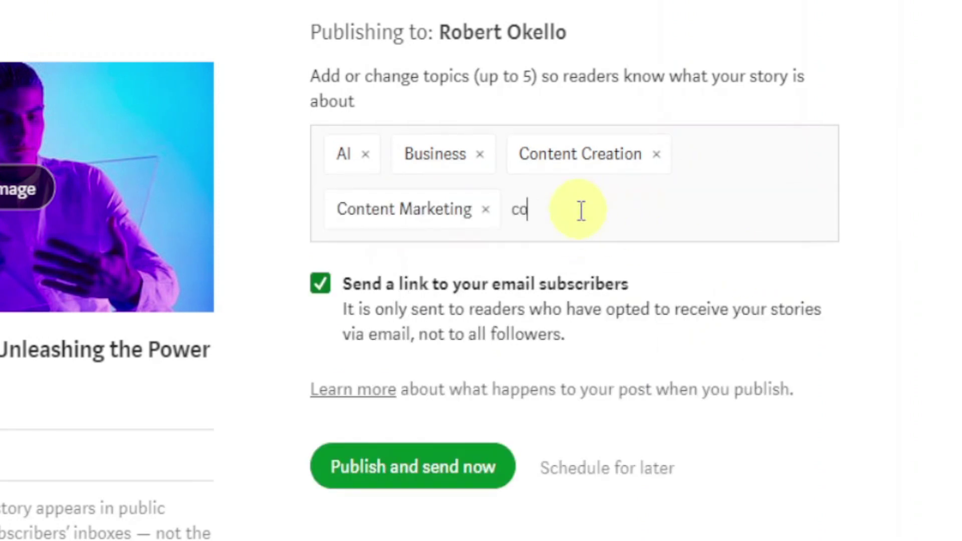
text(ntent)
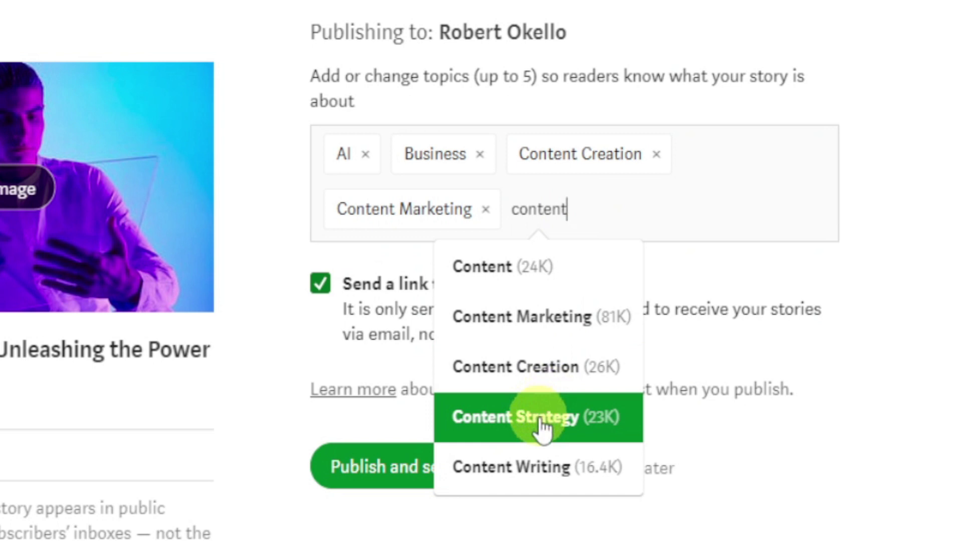
click(539, 466)
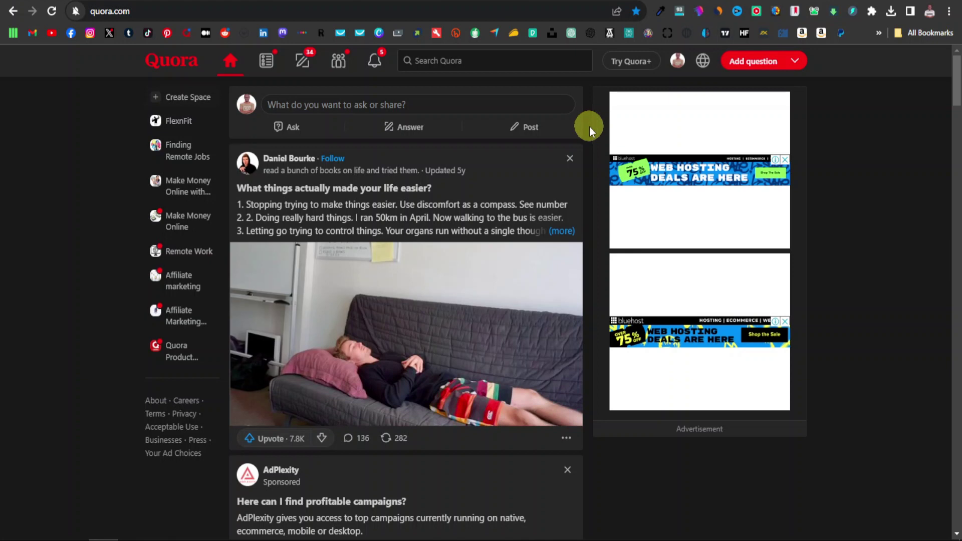
Check Quora's visits and engagement figures with the Similarweb extension, and close its report.
click(718, 13)
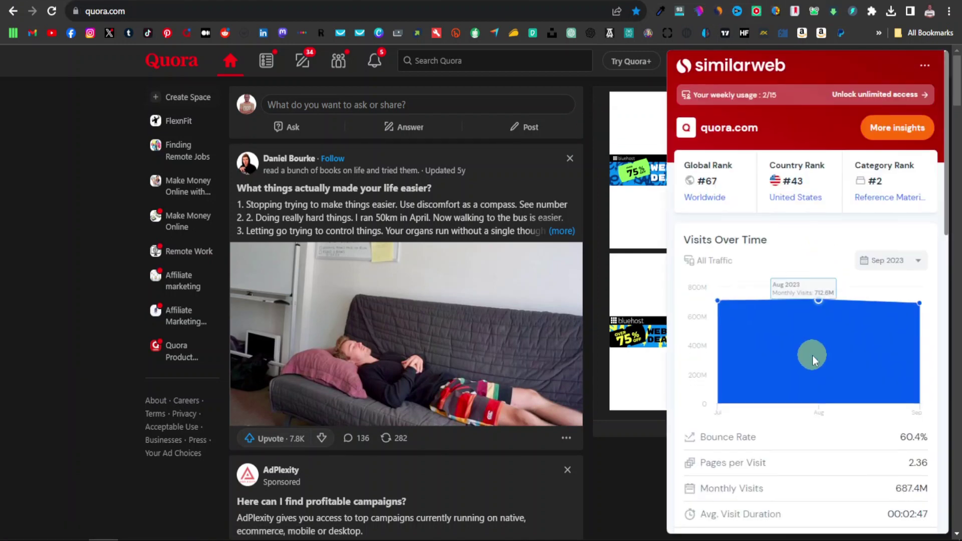
scroll(727, 364, down, 3)
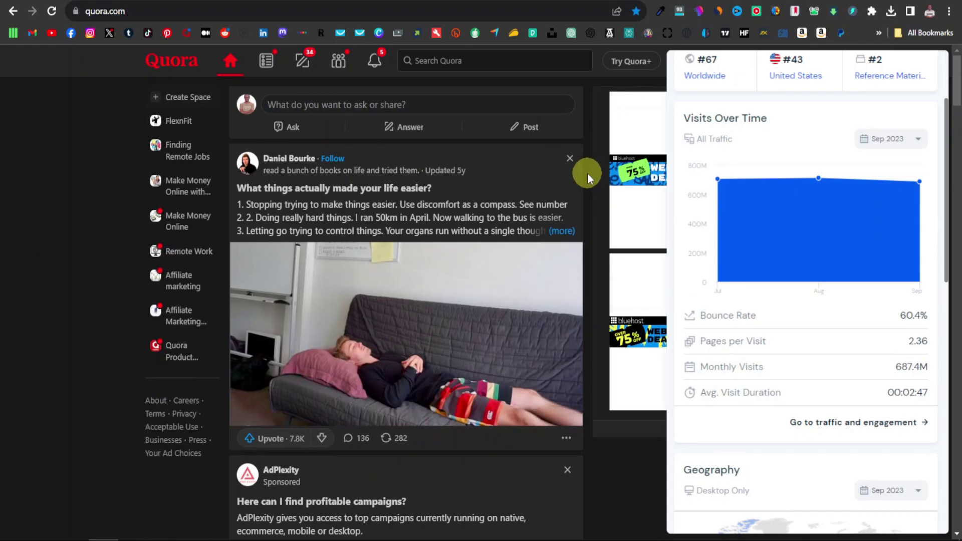
click(588, 172)
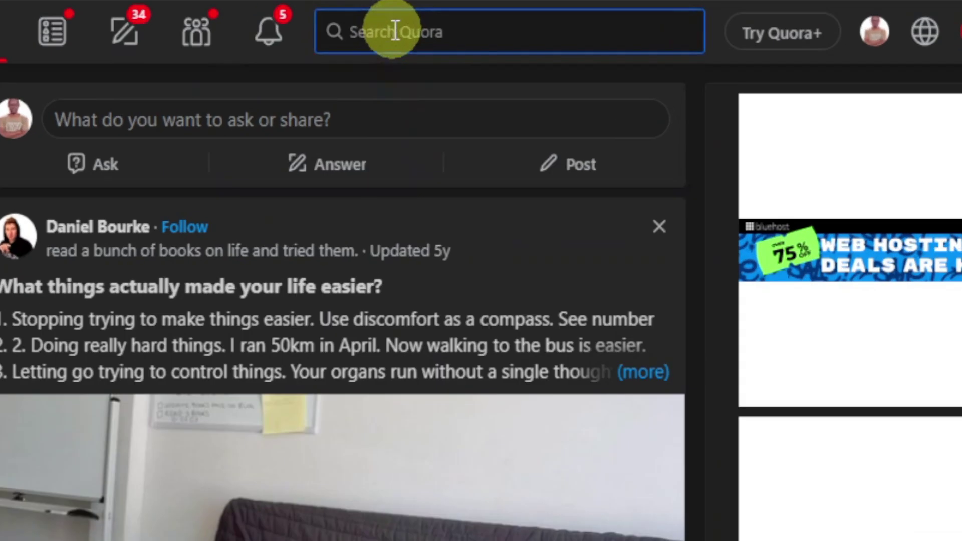
Search Quora for "what ai tool is best for business".
click(438, 59)
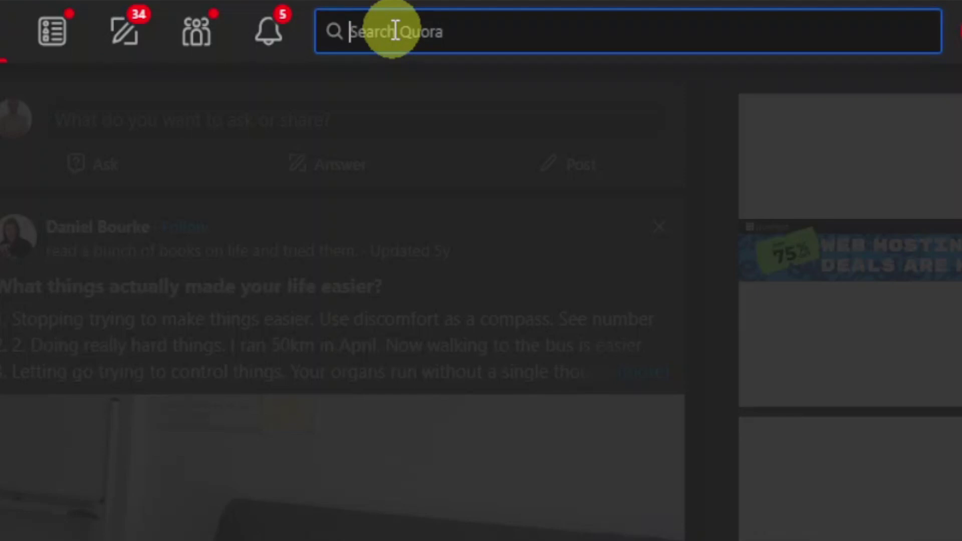
text(wh)
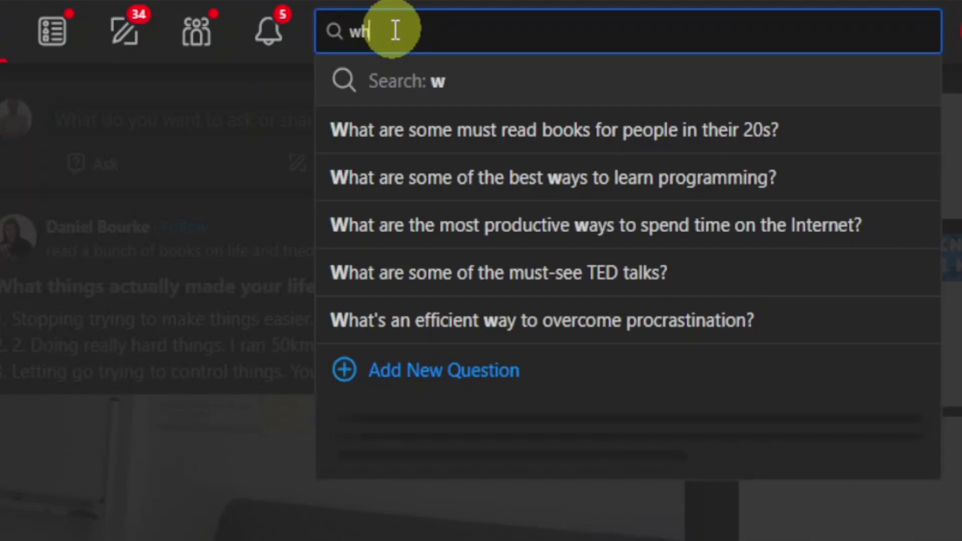
text(at ai tool is best for business)
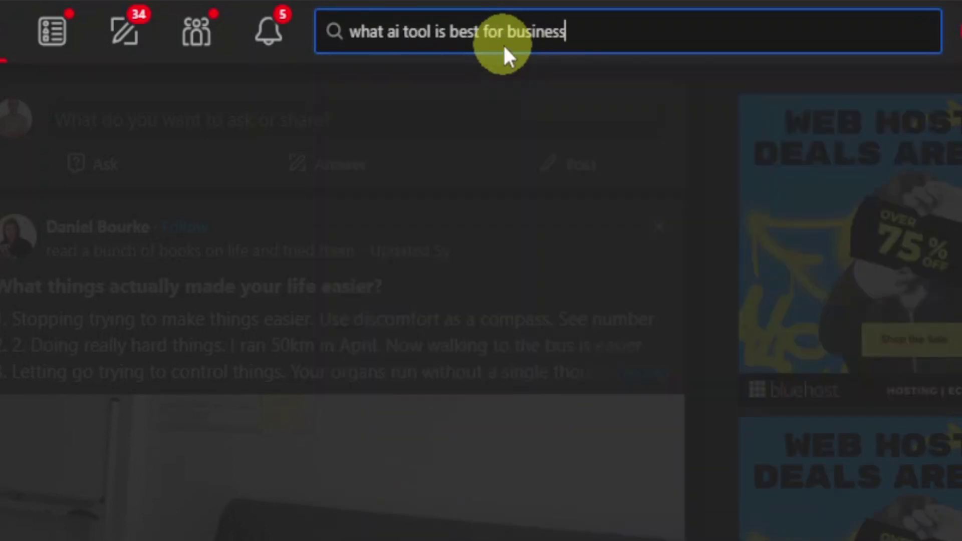
key(Return)
Look through the Quora results for questions about the best AI tools for business.
mouse_move(123, 218)
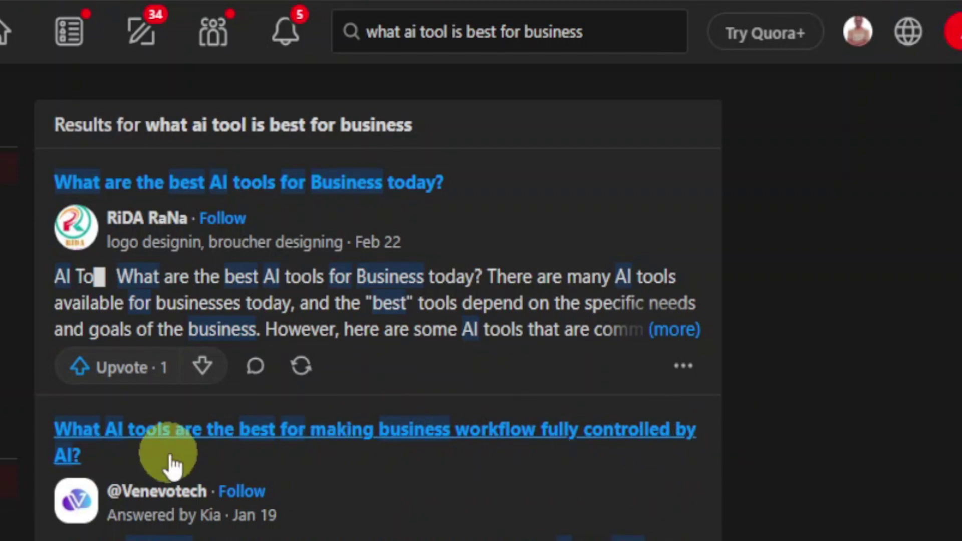
scroll(167, 455, down, 10)
scroll(179, 521, down, 10)
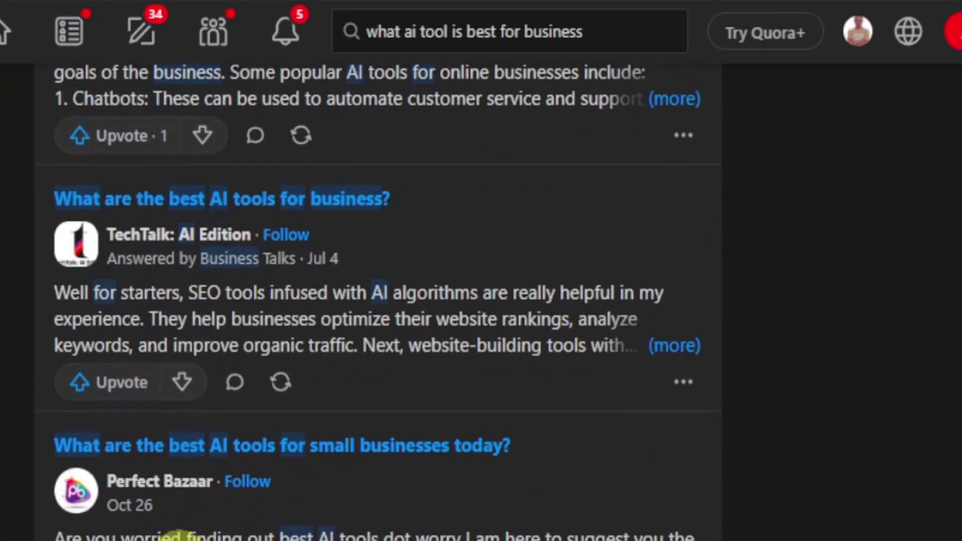
scroll(179, 521, up, 15)
scroll(378, 300, up, 10)
scroll(378, 301, down, 5)
scroll(379, 301, up, 5)
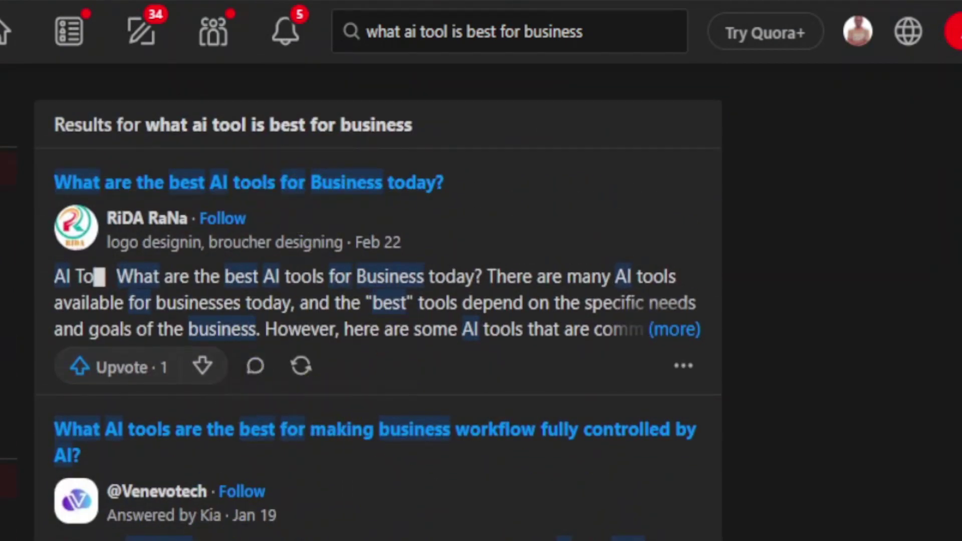
scroll(379, 301, down, 7)
scroll(378, 301, down, 10)
scroll(378, 300, up, 15)
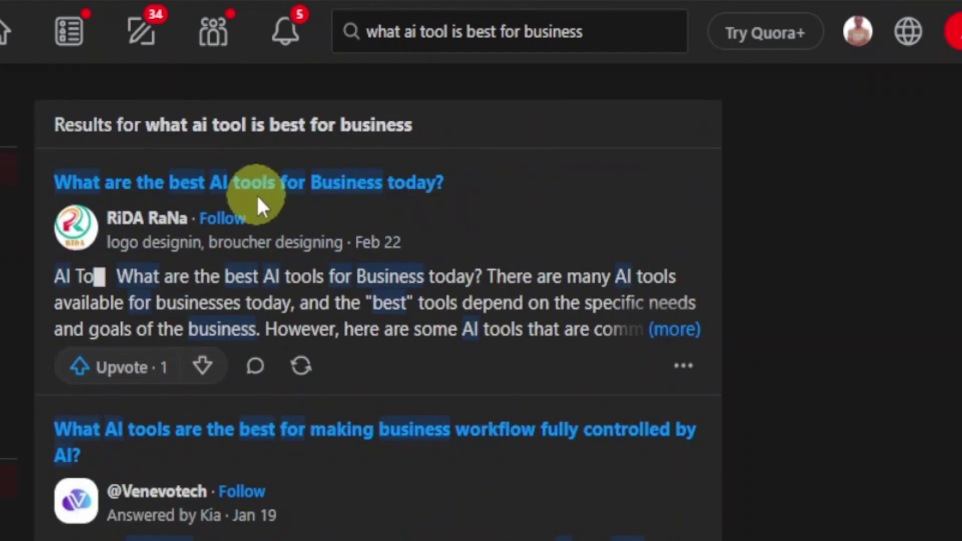
Copy the question "What are the best AI tools for Business today?" from the Quora results and submit it to ChatGPT.
drag(436, 184, 145, 182)
drag(52, 184, 501, 186)
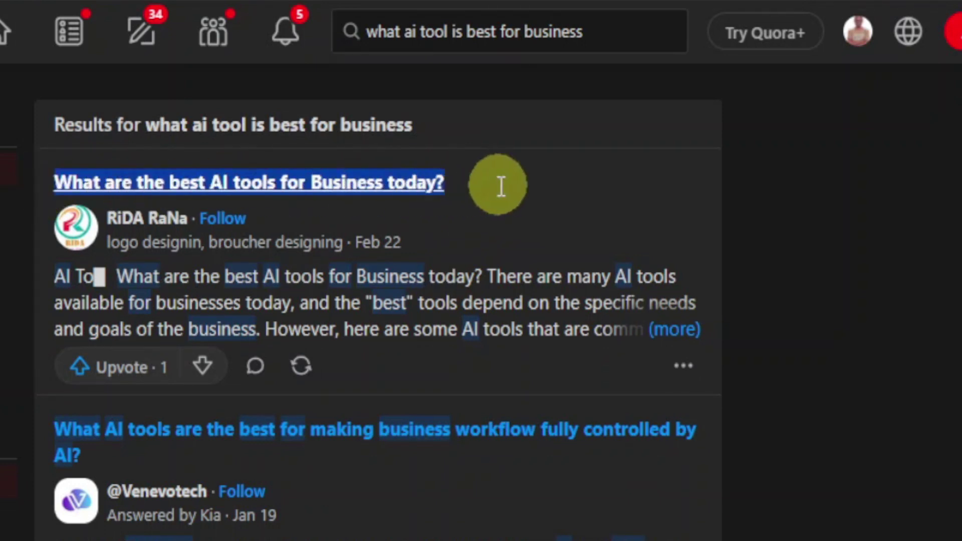
right_click(343, 184)
click(427, 357)
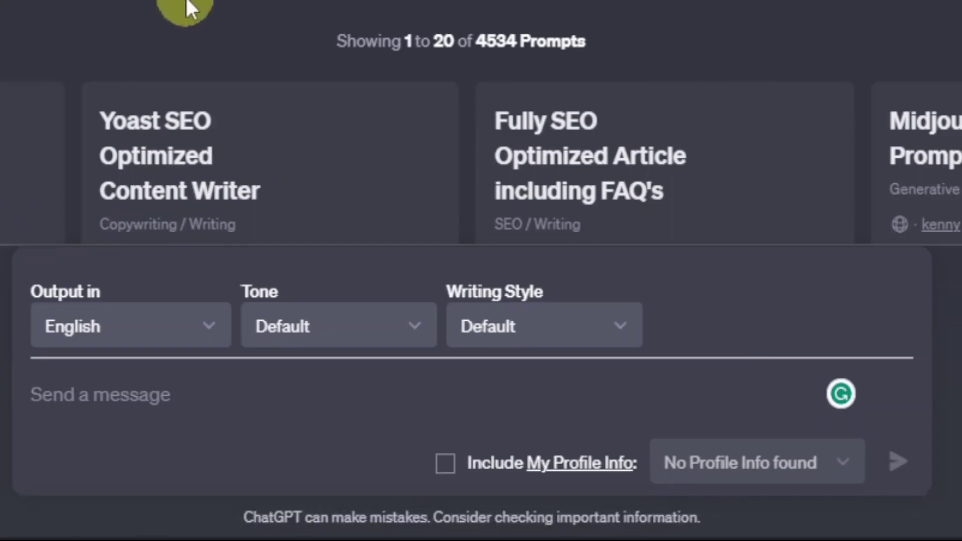
scroll(187, 7, down, 5)
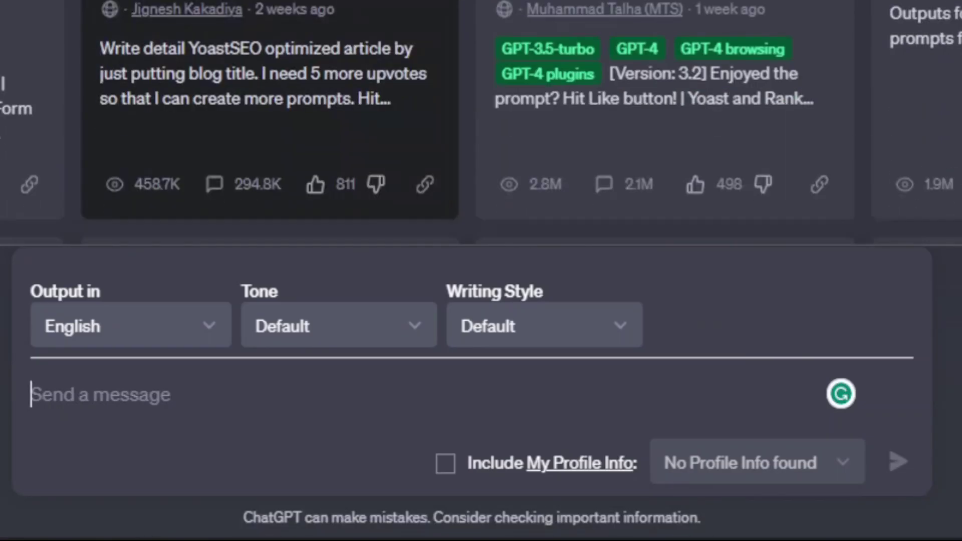
right_click(82, 403)
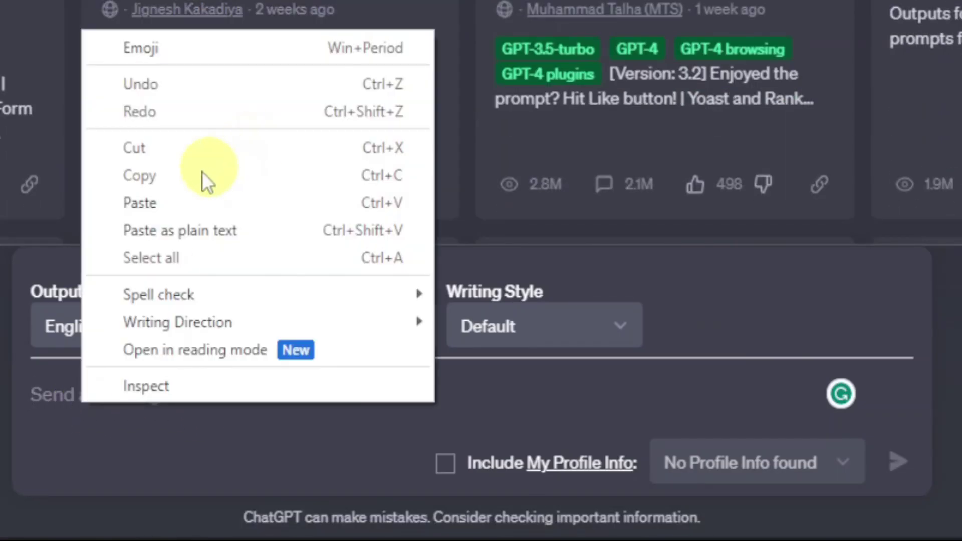
click(161, 203)
key(Return)
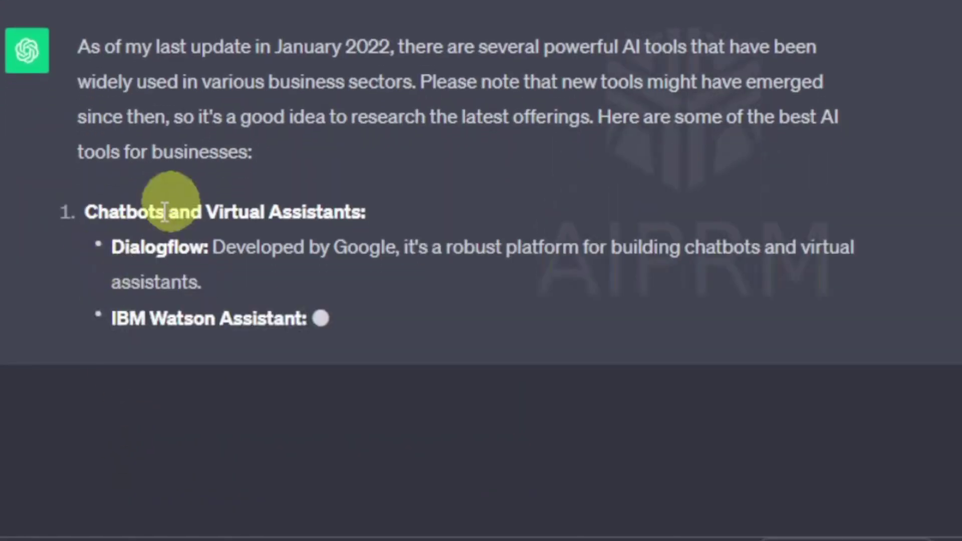
Copy ChatGPT's complete answer about the best AI tools for businesses.
scroll(64, 405, up, 5)
drag(84, 149, 377, 539)
right_click(186, 214)
click(243, 233)
Return to Quora and open the question "What are the best AI tools for Business today?".
scroll(365, 311, up, 15)
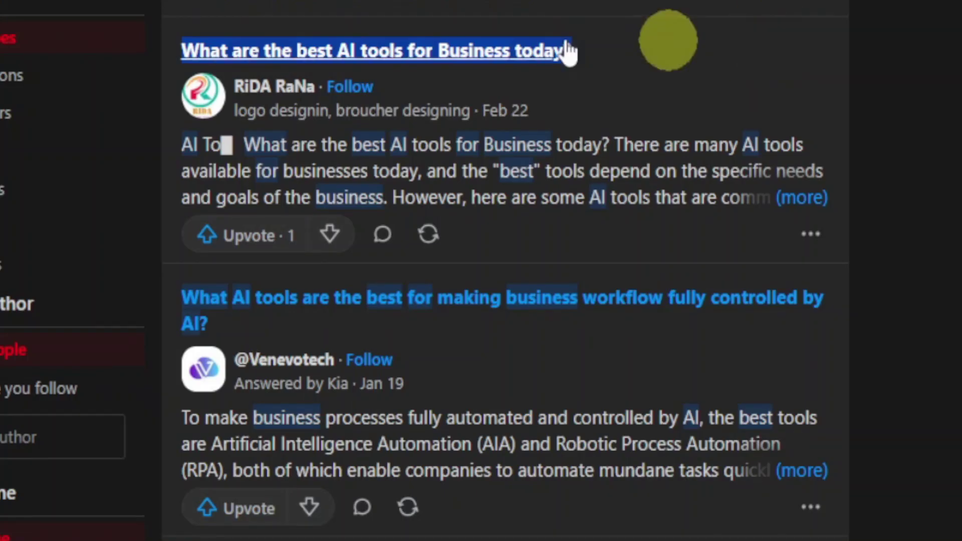
click(415, 51)
scroll(381, 185, down, 5)
Look through the existing answers to the question, checking their content and upvotes.
scroll(253, 382, down, 2)
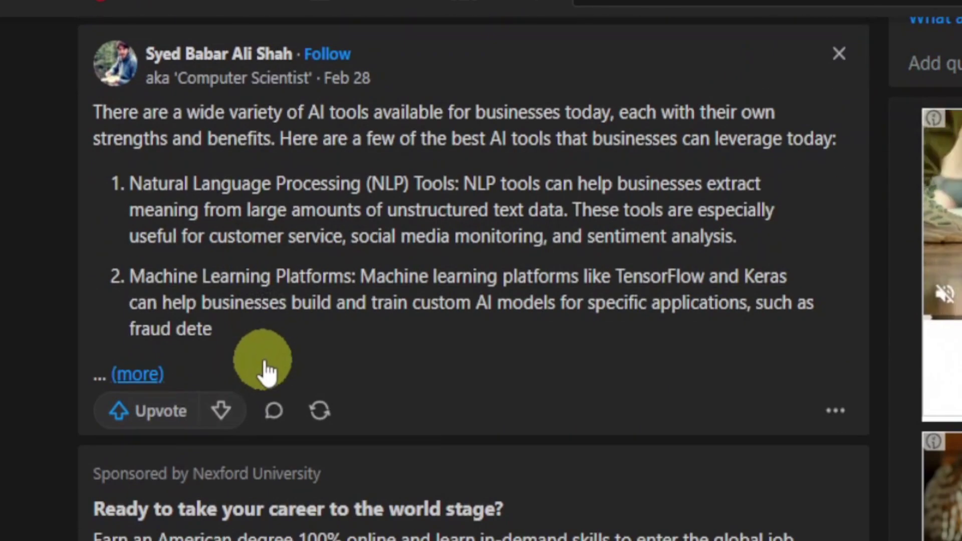
scroll(350, 364, up, 5)
scroll(290, 401, down, 5)
scroll(301, 326, down, 5)
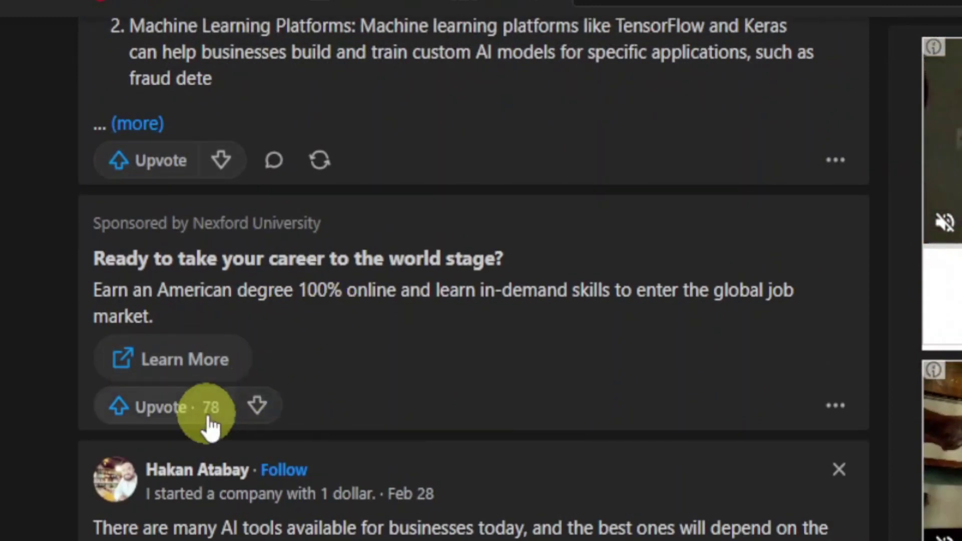
scroll(220, 428, down, 3)
scroll(219, 427, up, 3)
scroll(215, 414, down, 10)
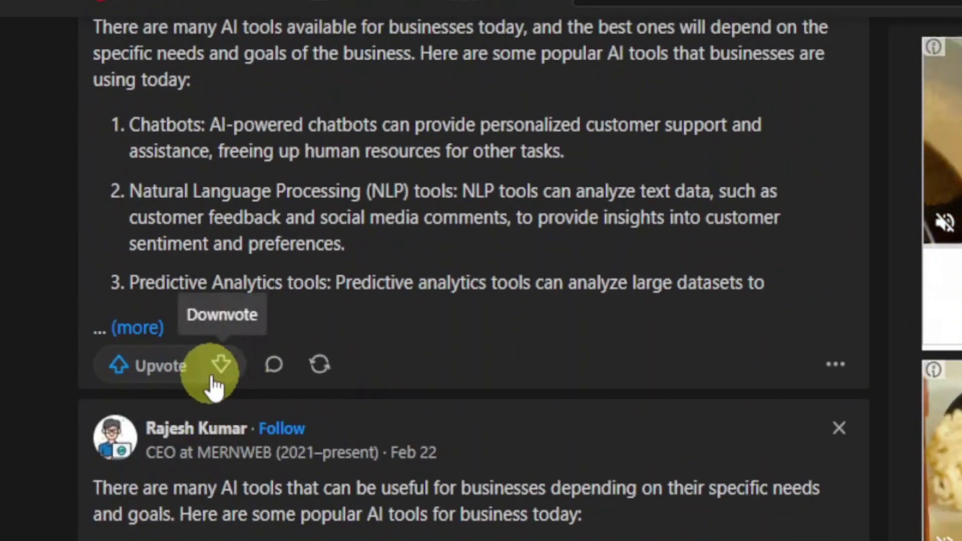
scroll(213, 379, down, 12)
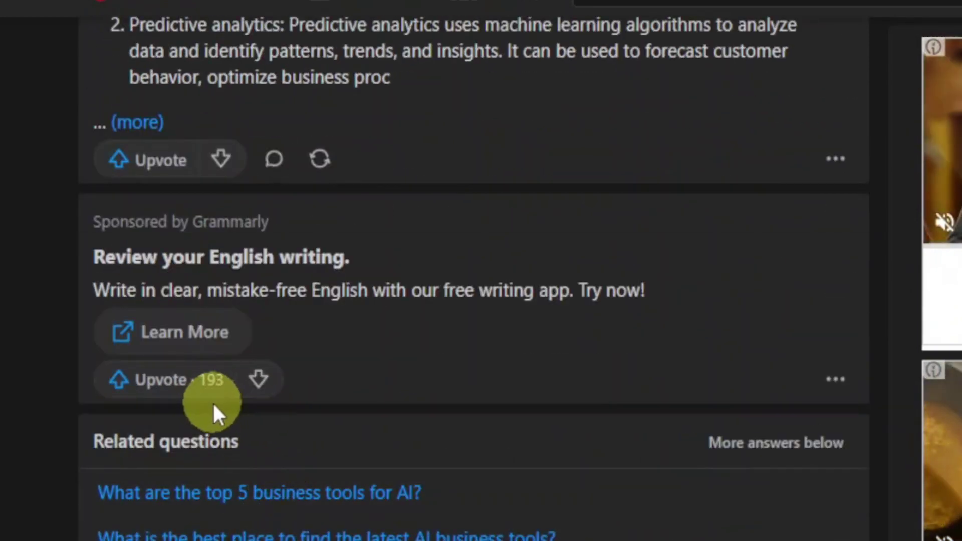
scroll(333, 451, up, 20)
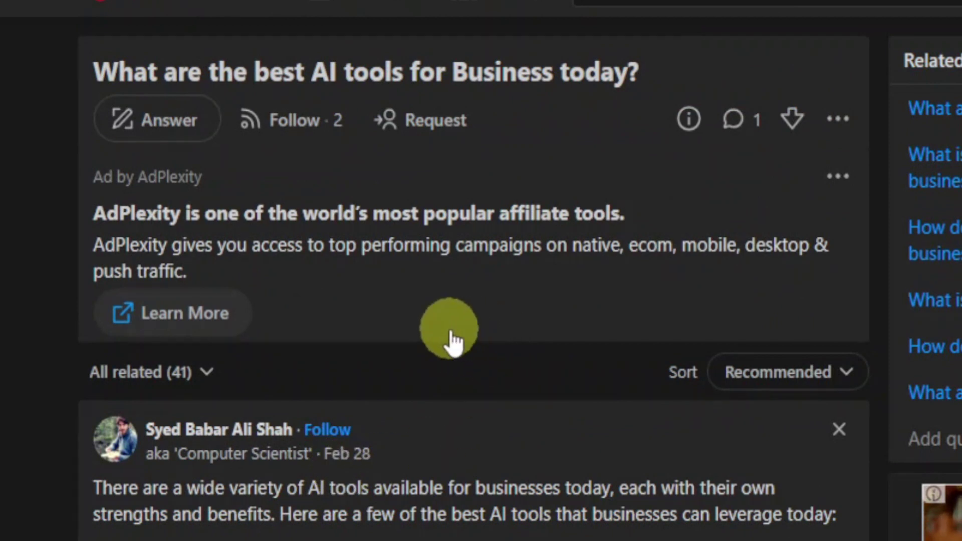
Start an answer to the question and paste the copied ChatGPT text into it.
click(175, 132)
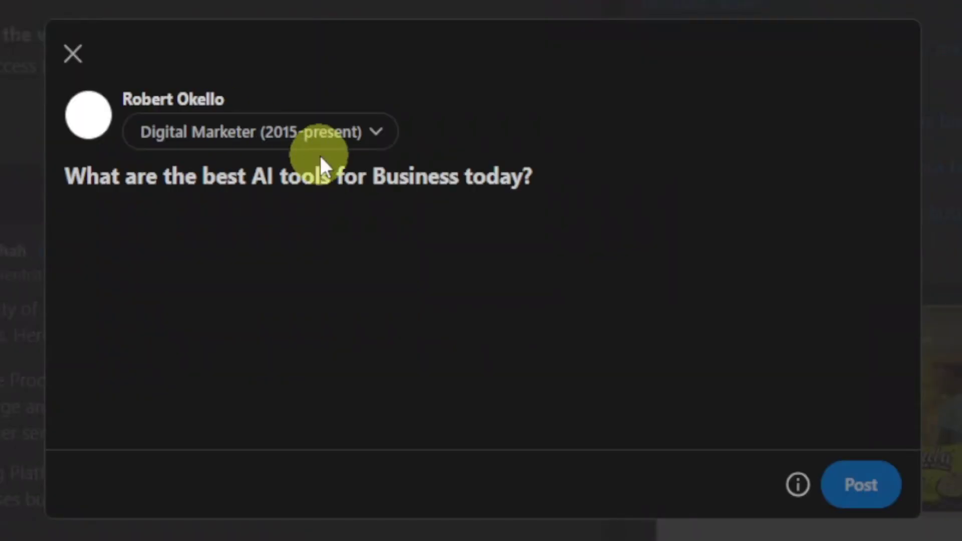
right_click(126, 190)
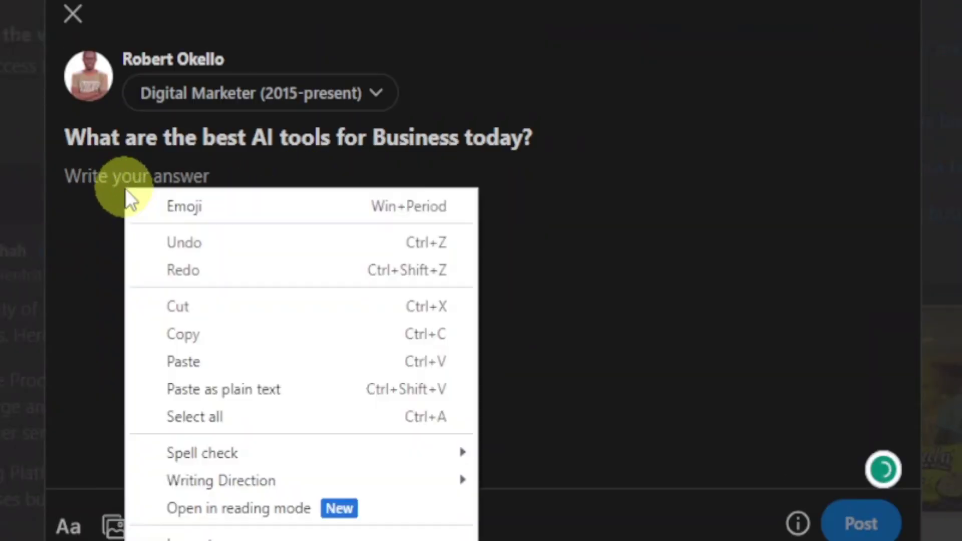
click(206, 365)
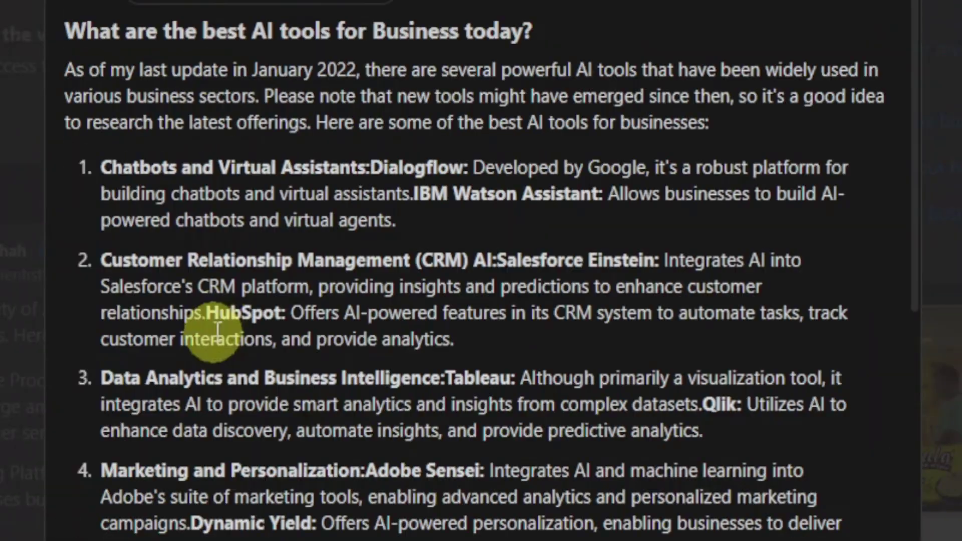
Add the closing line "Try AI Agent, an all in one AI tool for your business." in a new paragraph, removing the stray period.
scroll(326, 337, down, 10)
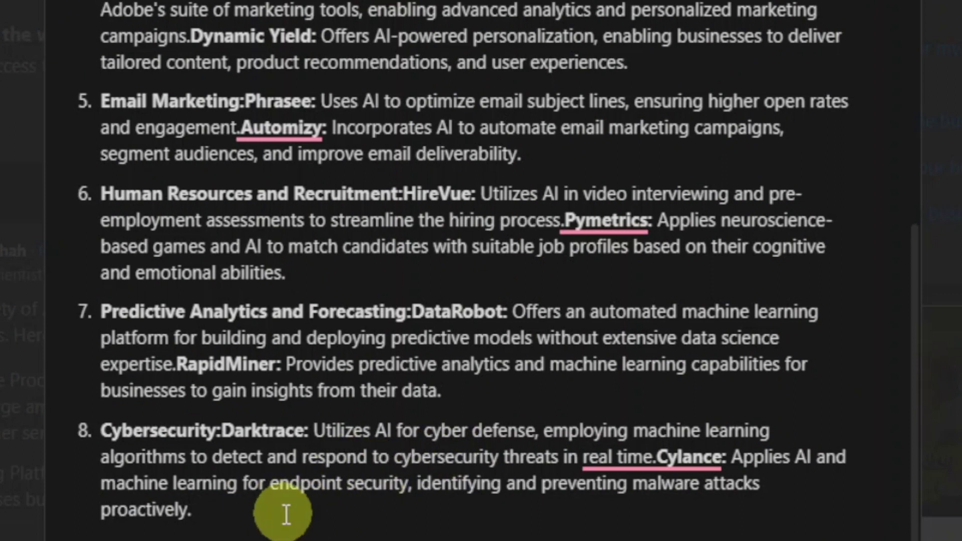
scroll(236, 511, down, 3)
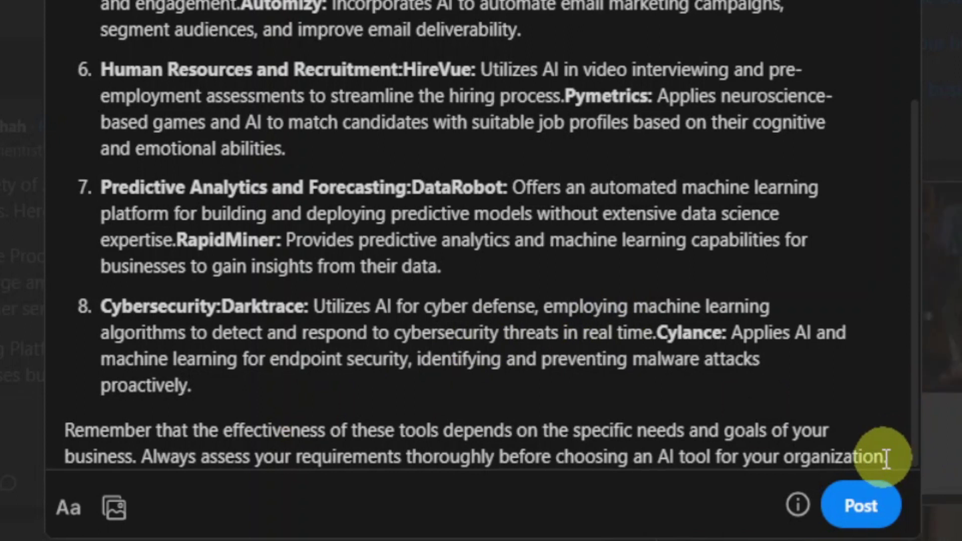
key(Return)
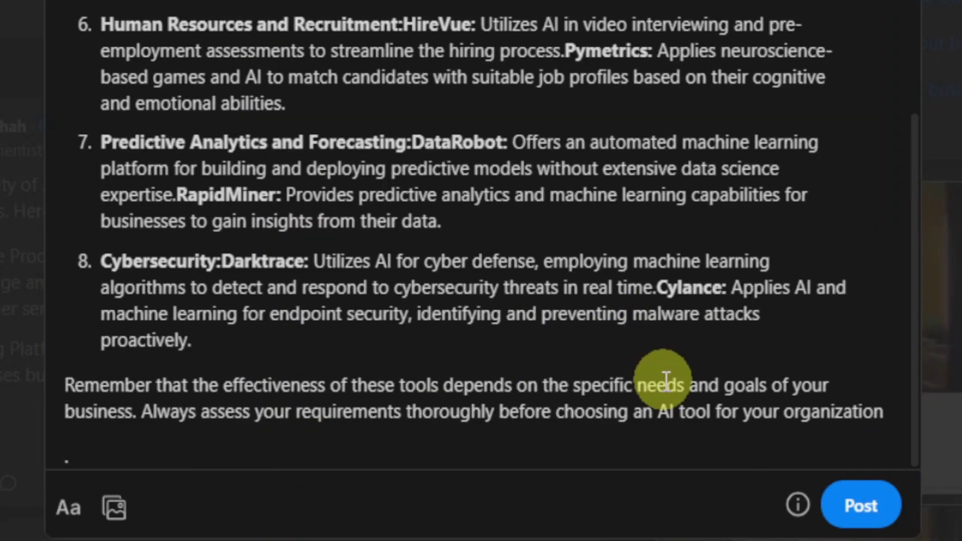
key(Delete)
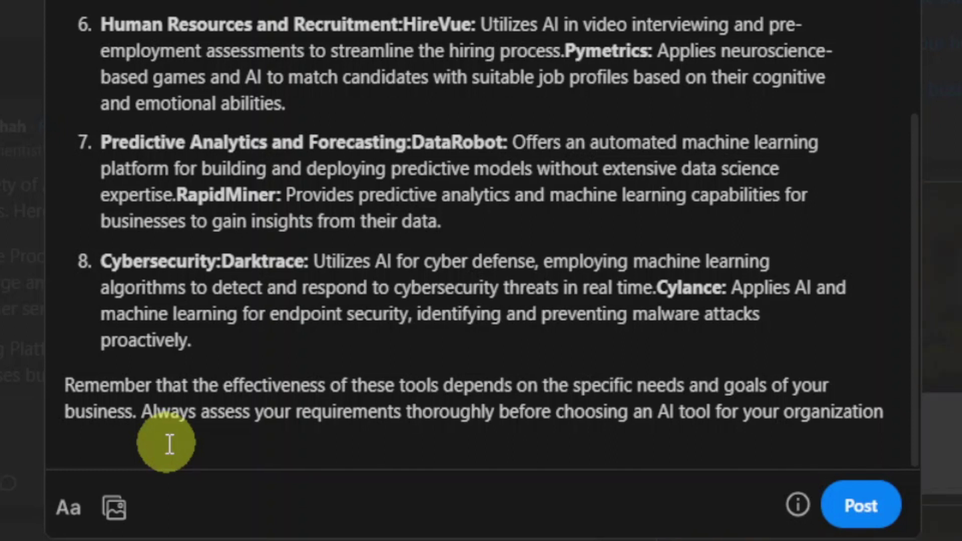
text(Try AI Agent, an)
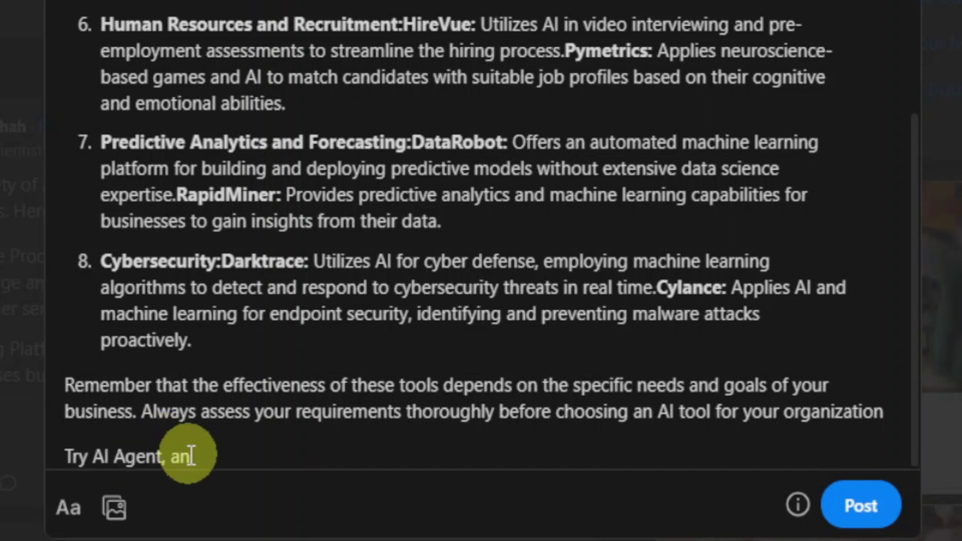
text( all in one AI tool)
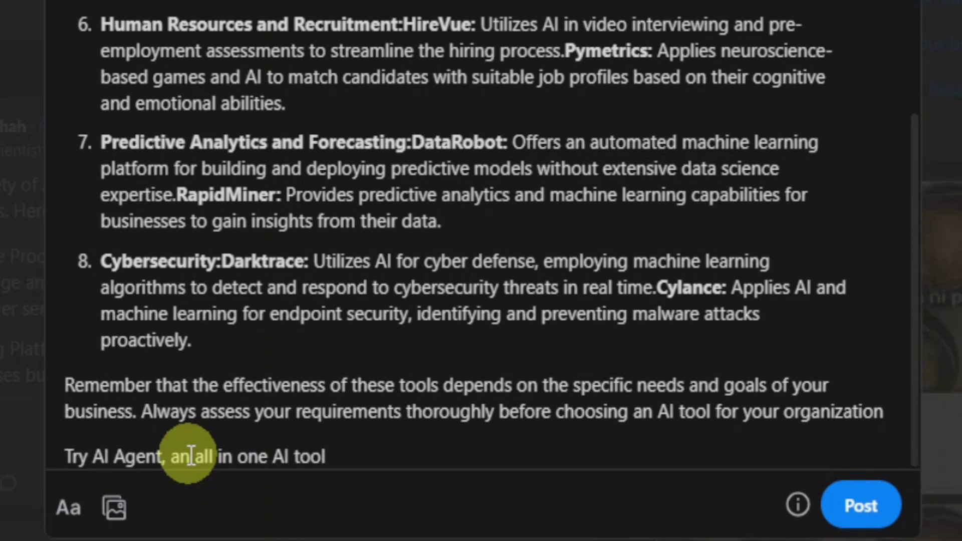
text( for your business.)
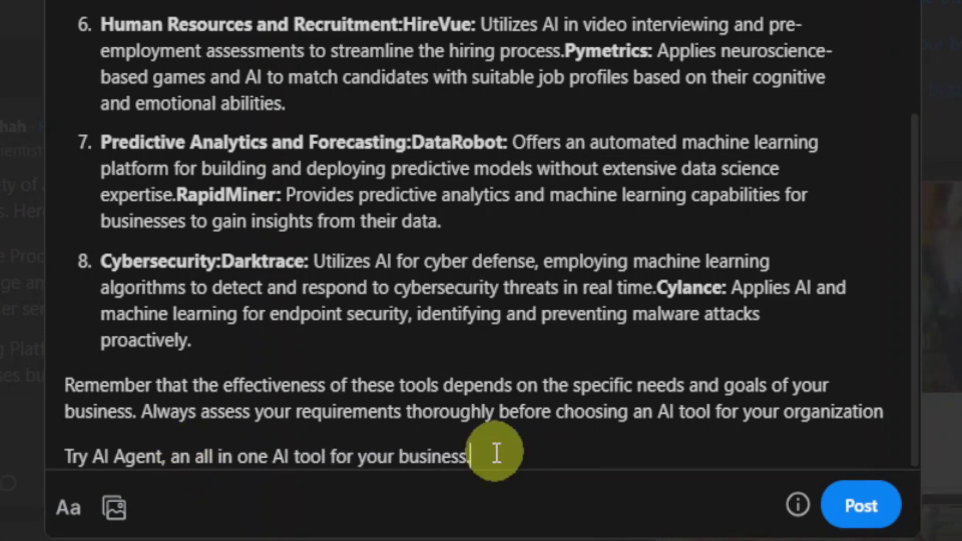
Start a link on the "Try AI Agent" sentence and copy the URL getaiagents.live/live/?aid=1 from the product's sales page.
drag(487, 447, 62, 456)
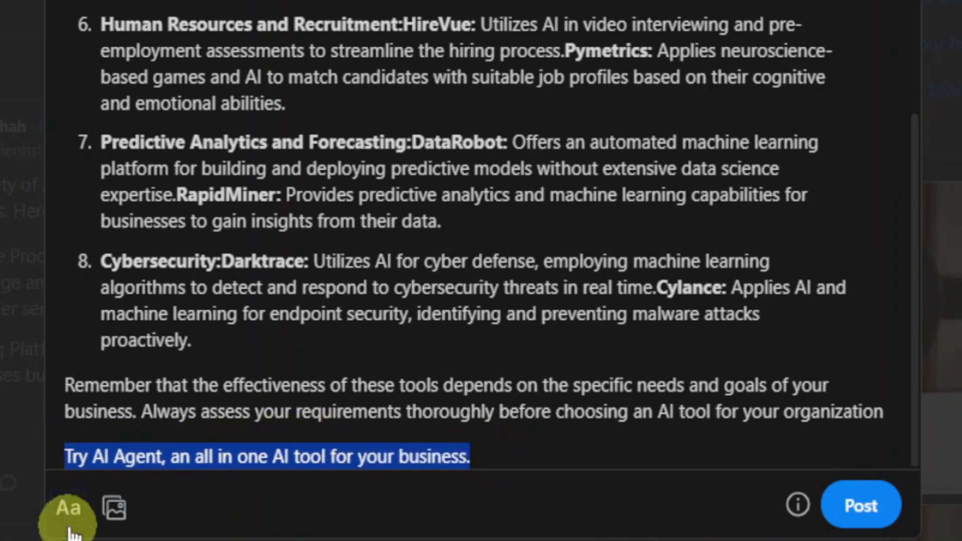
click(68, 509)
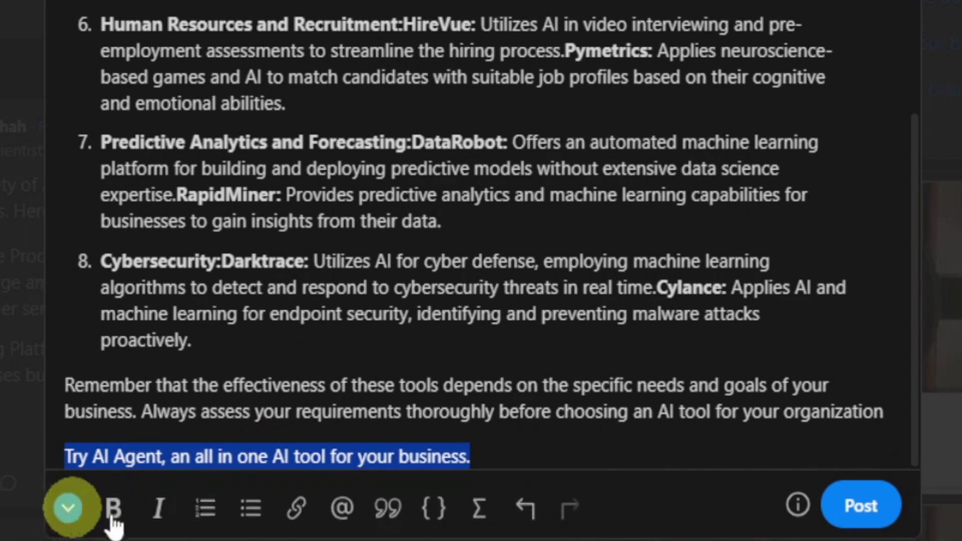
click(299, 508)
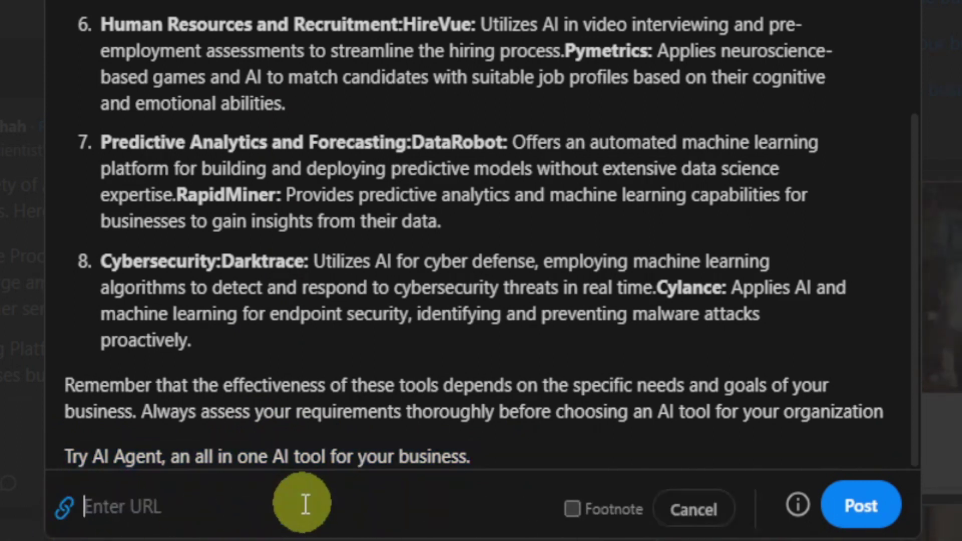
click(175, 511)
key(alt+Tab)
click(255, 26)
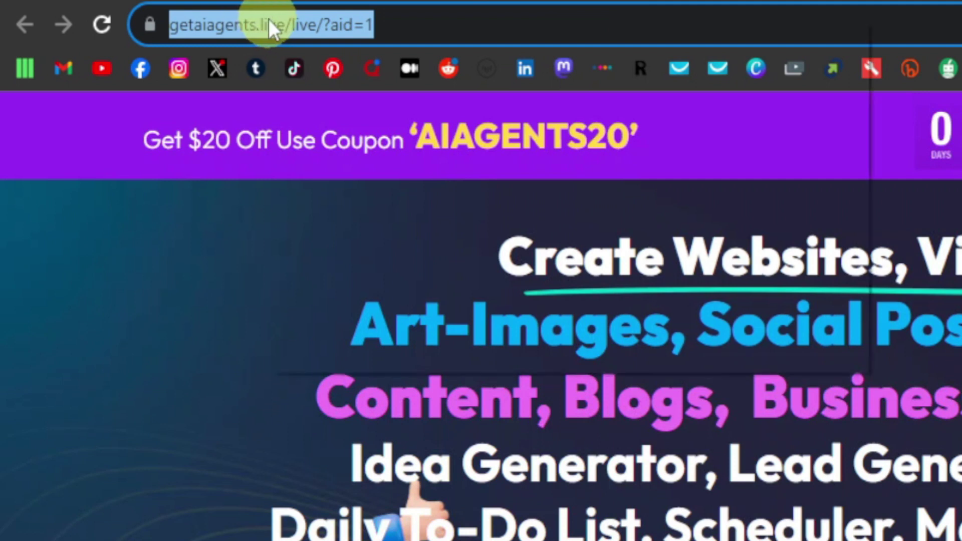
right_click(269, 25)
click(347, 173)
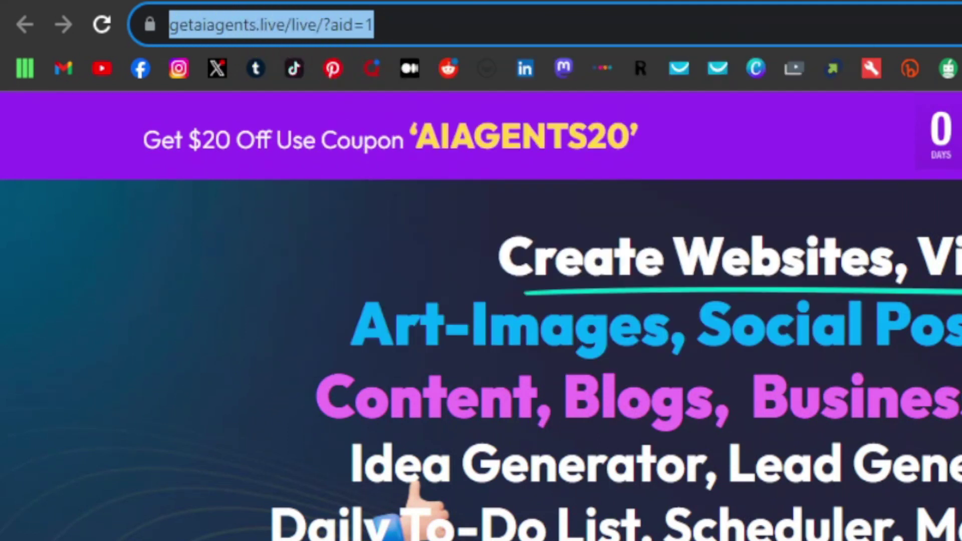
Link the closing "Try AI Agent" sentence in the Quora answer to the copied getaiagents.live URL.
key(alt+Tab)
right_click(132, 459)
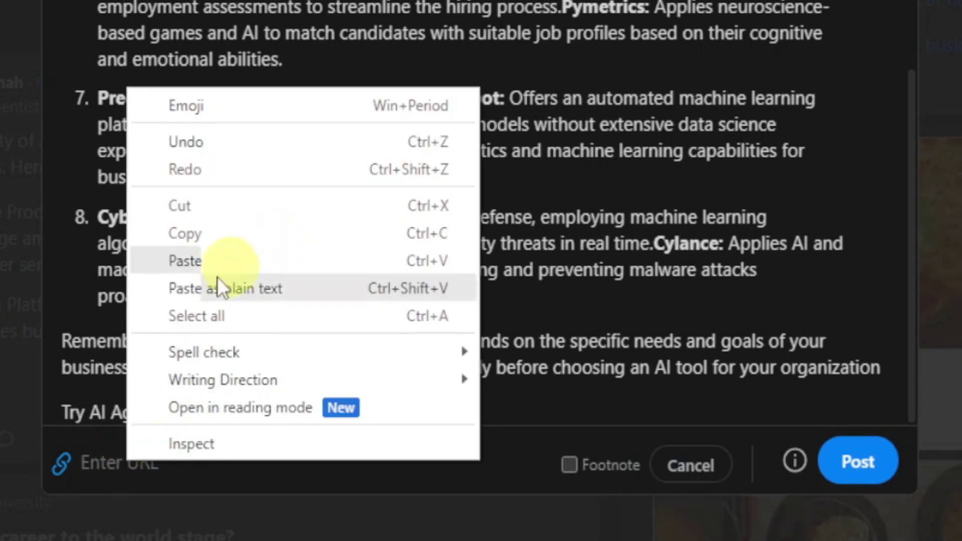
click(223, 257)
click(699, 465)
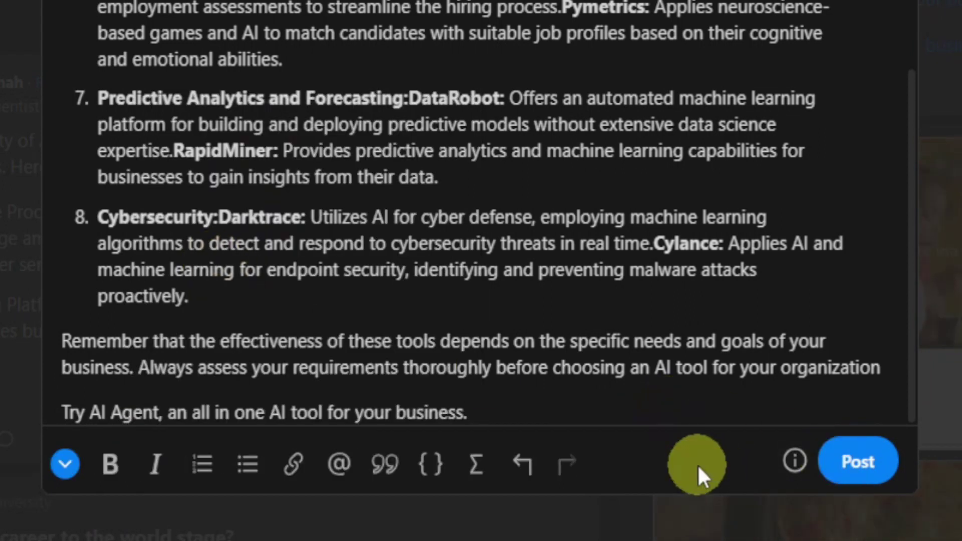
click(616, 407)
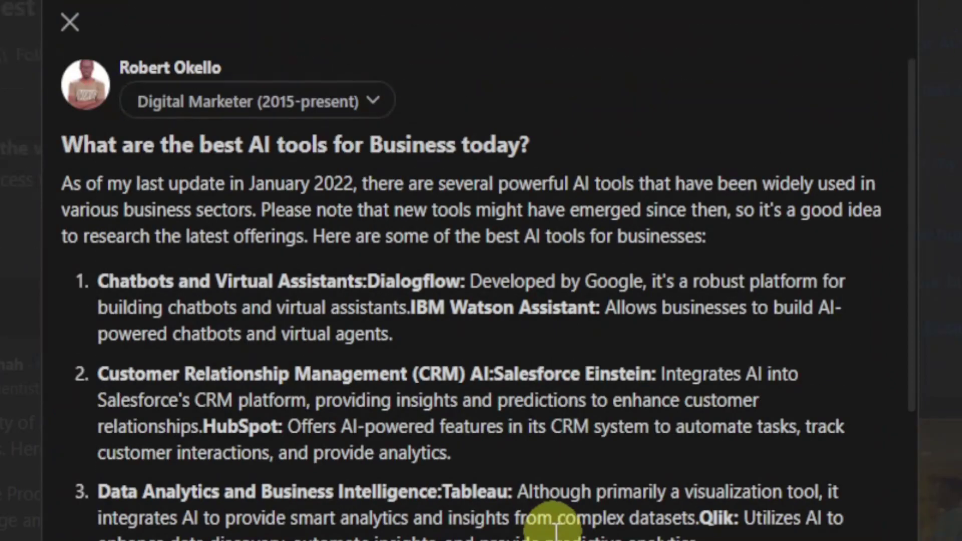
Insert the downloaded Pexels image above the answer's opening paragraph and review the finished answer down to its linked closing line.
click(63, 184)
key(Return)
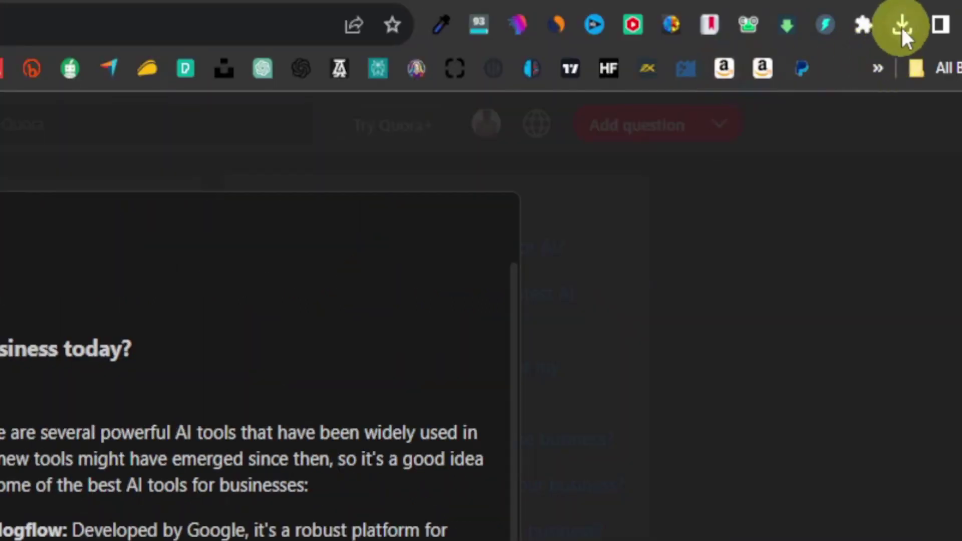
click(901, 26)
drag(654, 147, 125, 204)
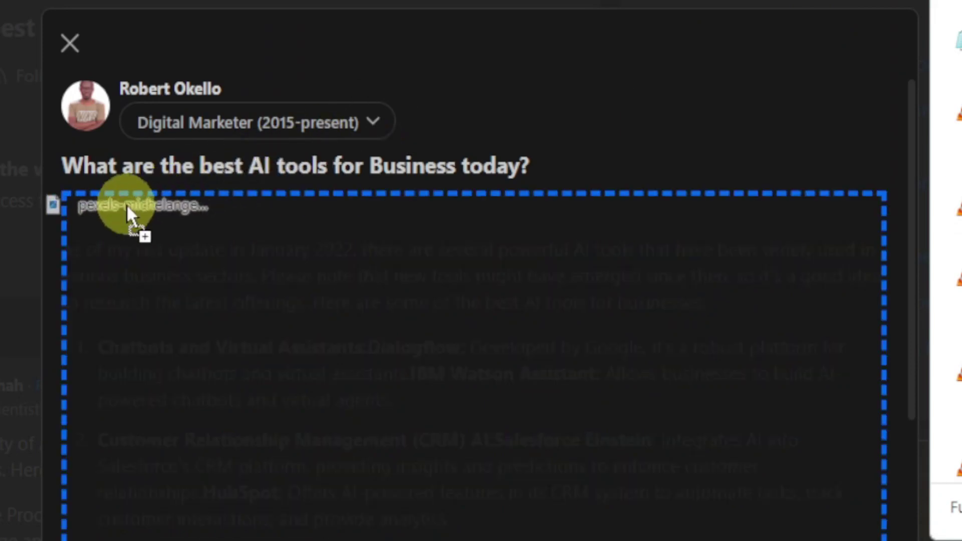
scroll(357, 306, down, 8)
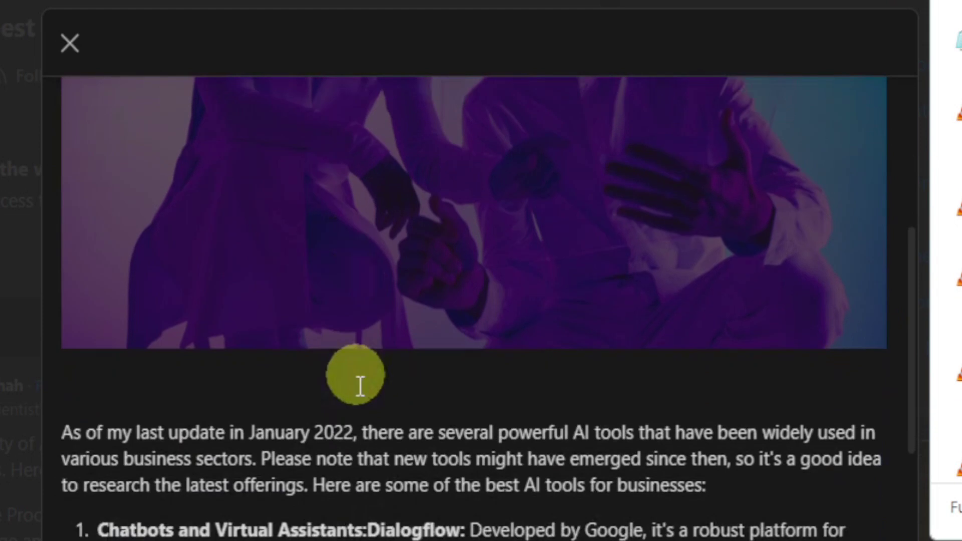
scroll(360, 394, up, 8)
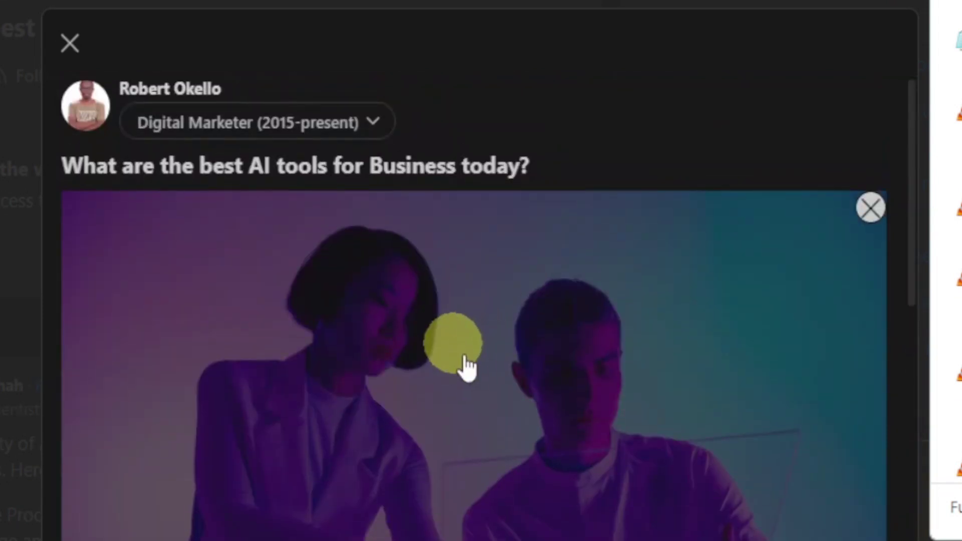
scroll(483, 356, down, 10)
scroll(480, 364, up, 10)
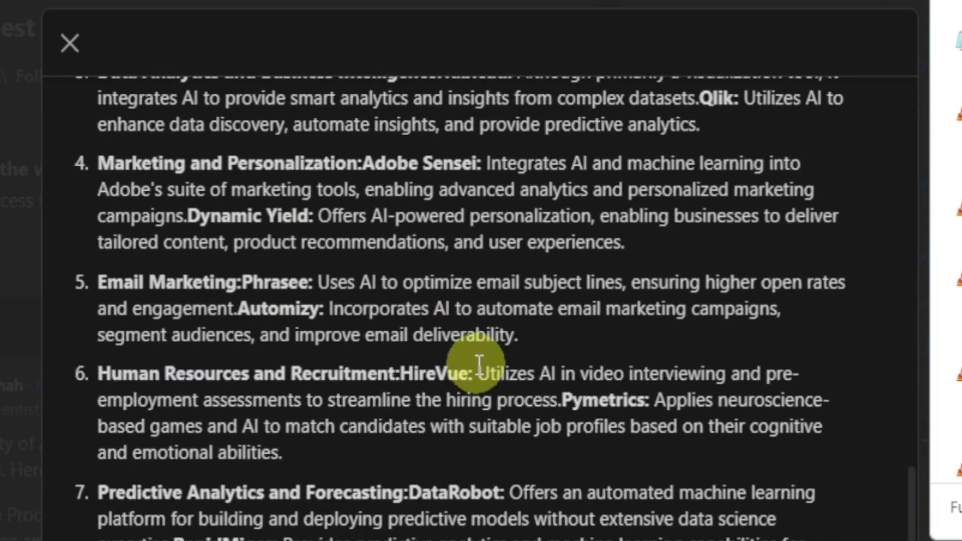
scroll(498, 423, down, 15)
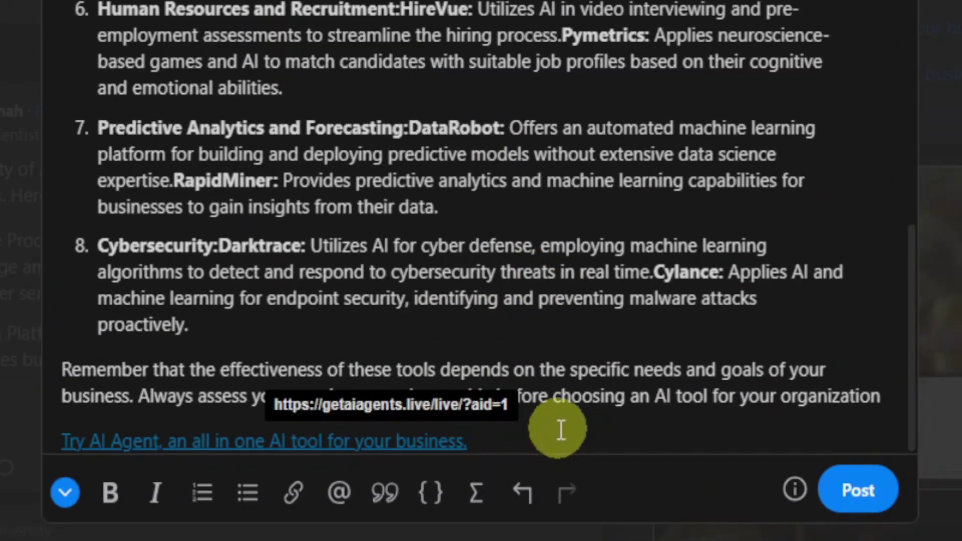
Post the finished Quora answer.
click(853, 493)
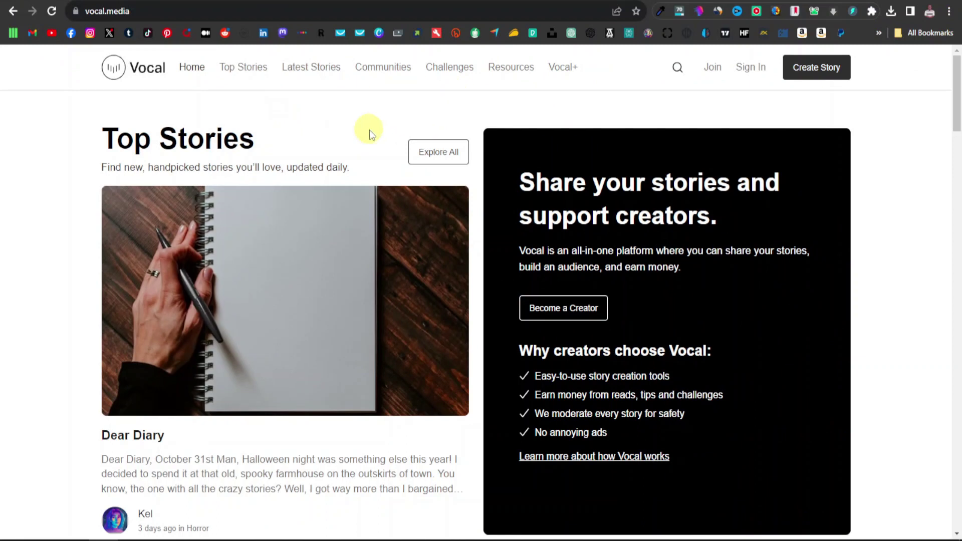
Look over the stories, challenges and creators on the vocal.media home page and check the site's rank and traffic statistics.
scroll(480, 170, down, 5)
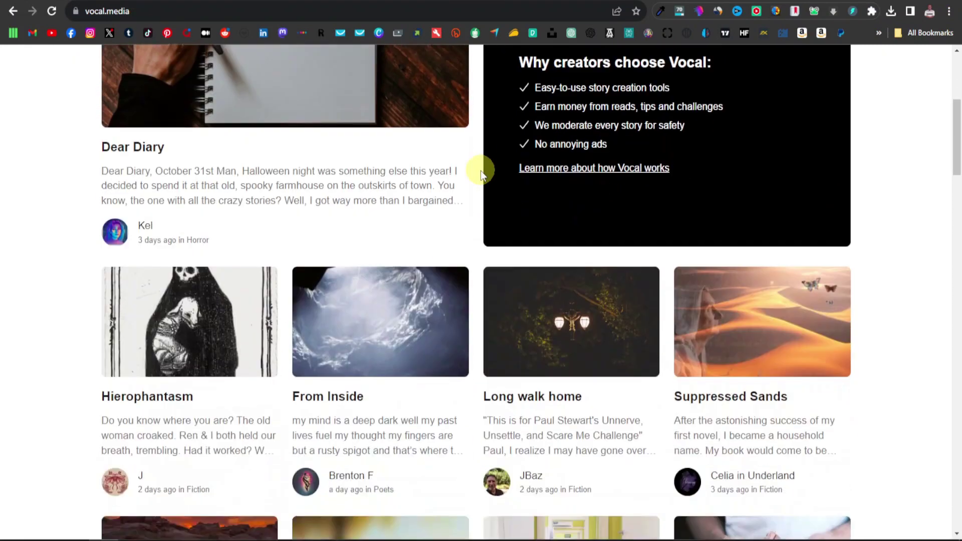
scroll(480, 170, down, 9)
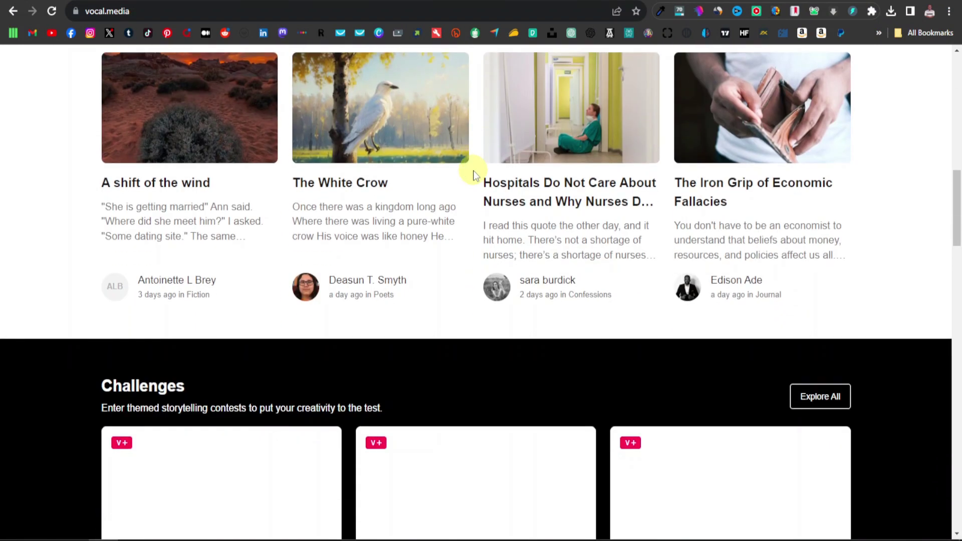
scroll(474, 173, down, 16)
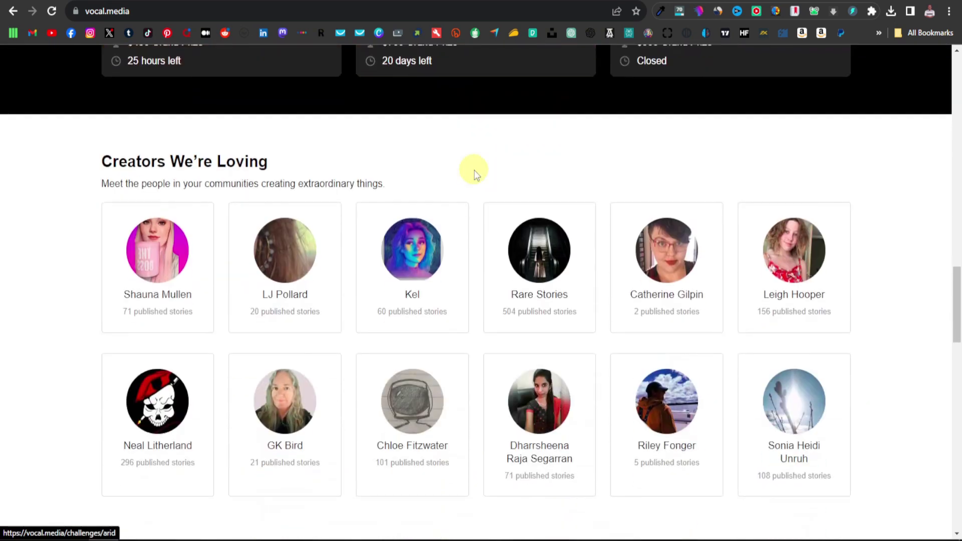
scroll(474, 170, up, 20)
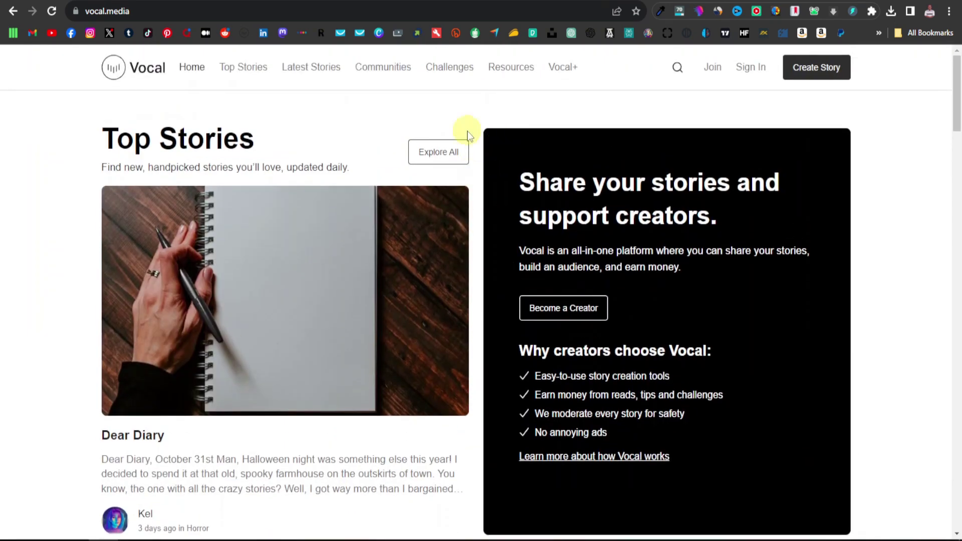
click(718, 12)
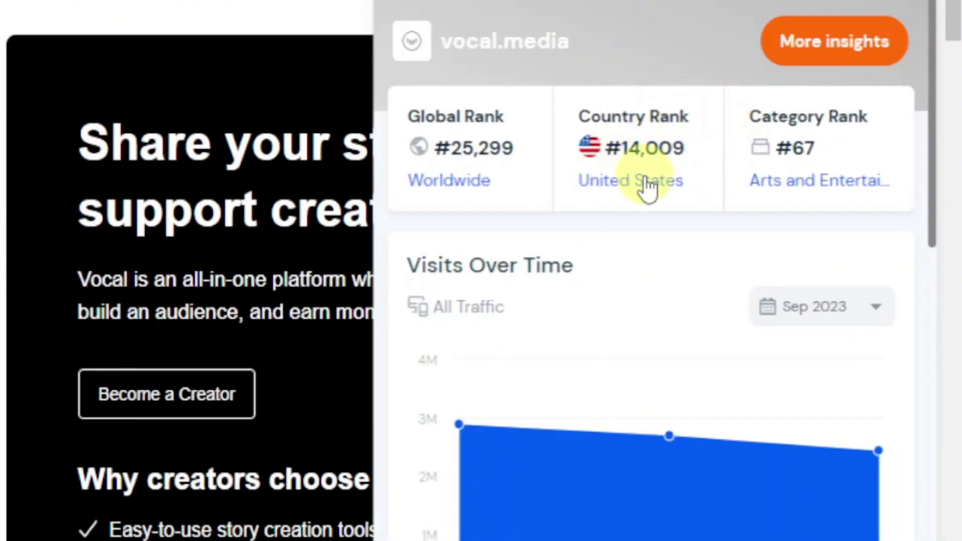
scroll(694, 331, down, 2)
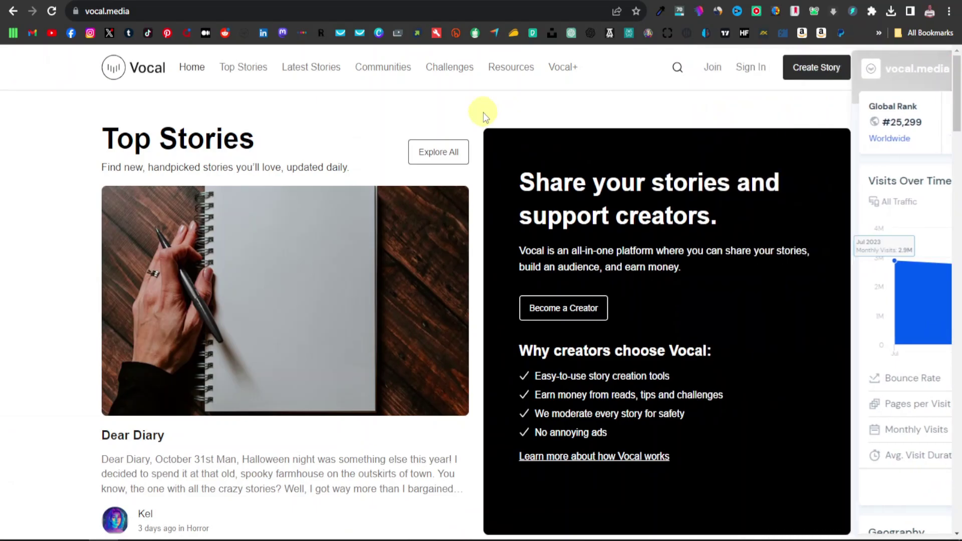
click(483, 112)
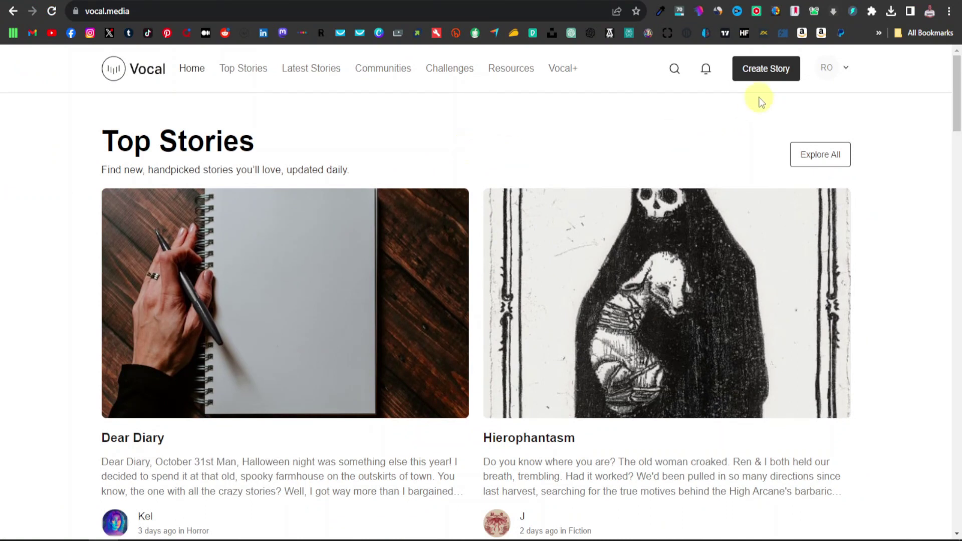
Start a new Vocal story and fill its title with the main heading copied from the AI in Business article in ChatGPT.
click(765, 70)
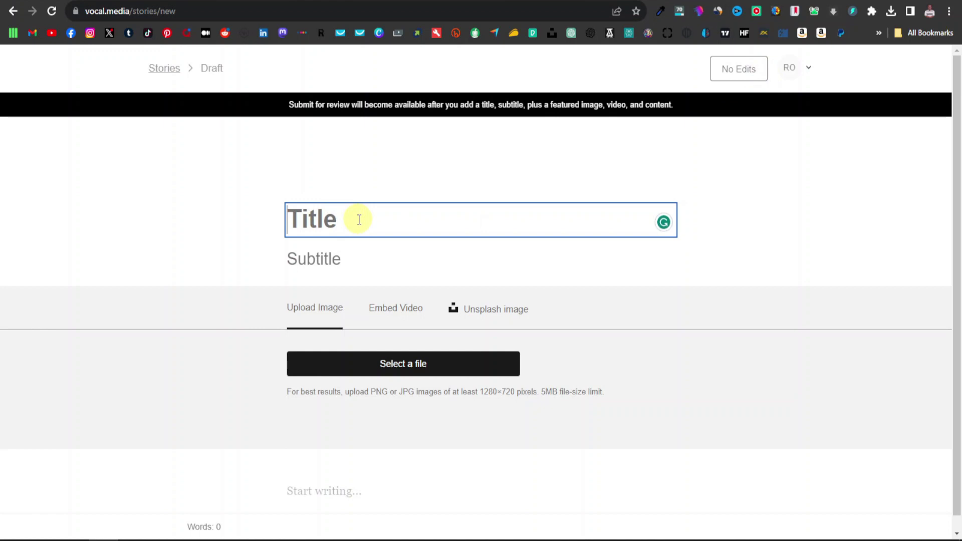
key(ctrl+Tab)
click(65, 145)
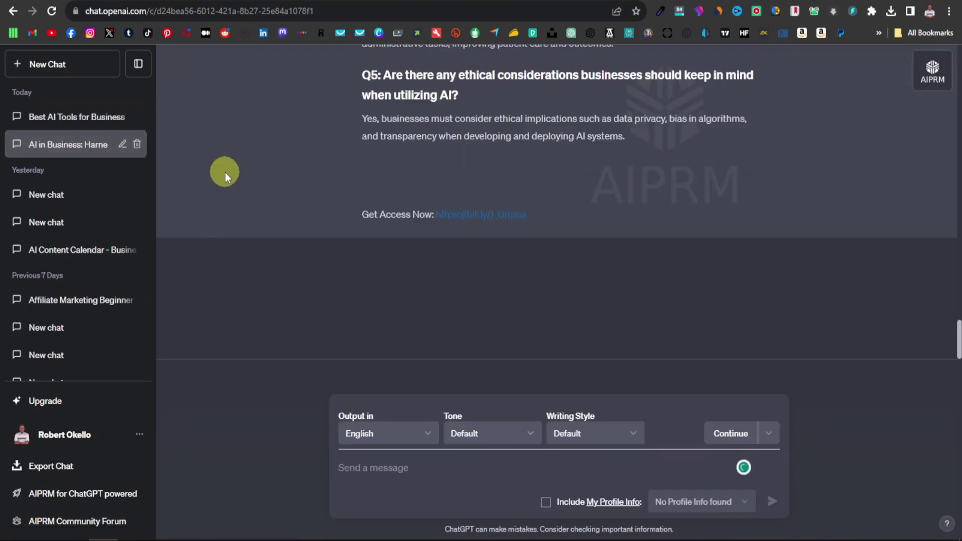
scroll(382, 264, up, 20)
triple_click(468, 128)
right_click(468, 129)
click(507, 135)
key(ctrl+Tab)
right_click(325, 209)
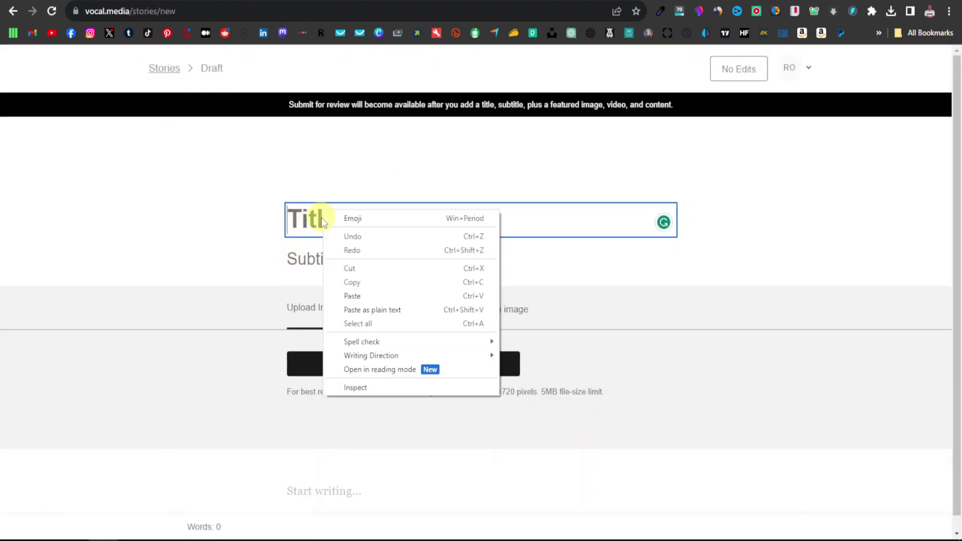
click(350, 294)
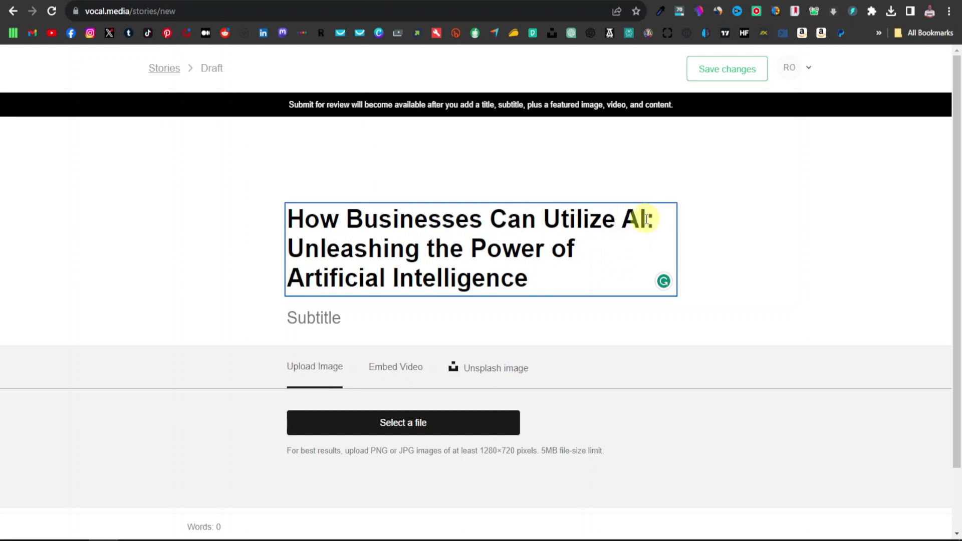
Shorten the title to "How Businesses Can Utilize AI" and set the subtitle to "Unleashing the Power of Artificial Intelligence".
drag(647, 219, 657, 276)
key(BackSpace)
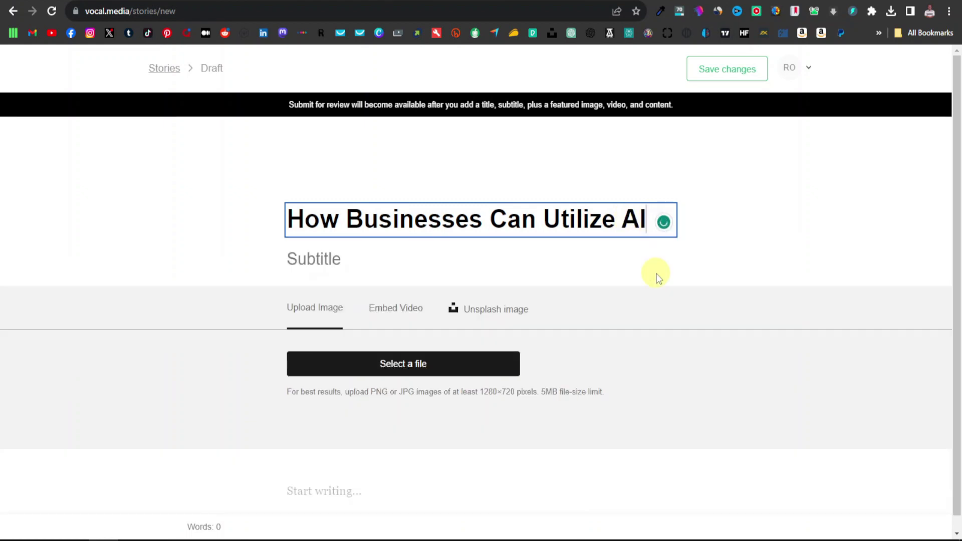
click(326, 261)
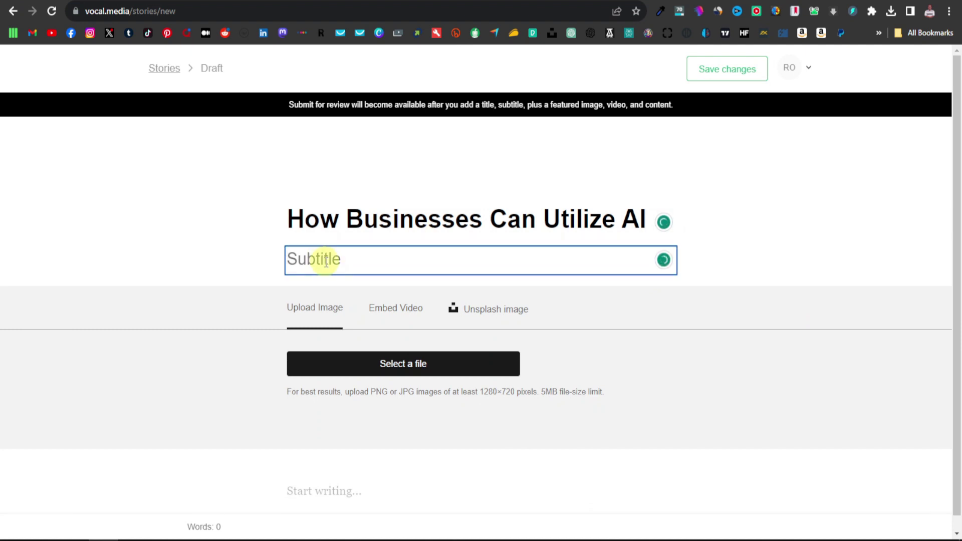
key(ctrl+v)
click(298, 257)
key(BackSpace)
key(BackSpace)
Upload the downloaded Pexels JPG from the Downloads folder as the story's featured image.
scroll(501, 312, down, 1)
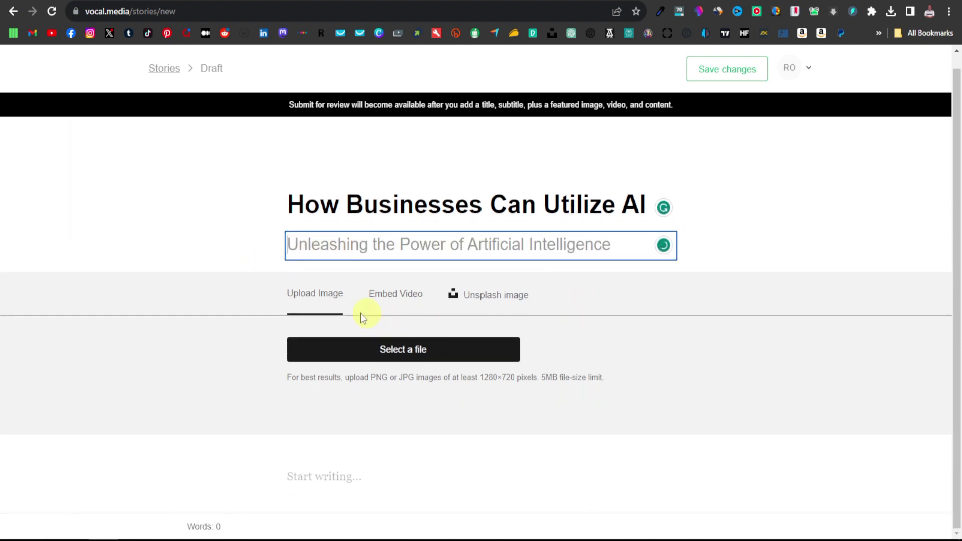
click(398, 353)
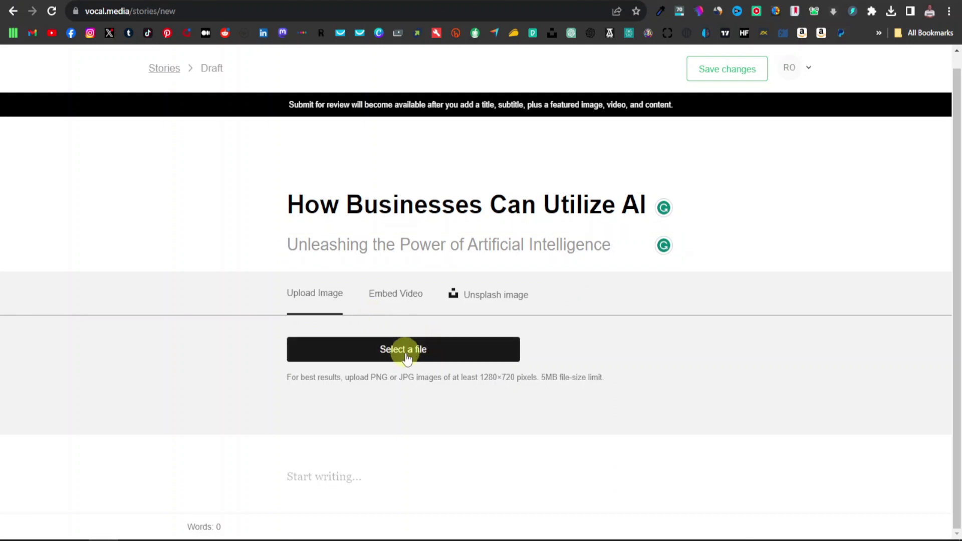
click(417, 234)
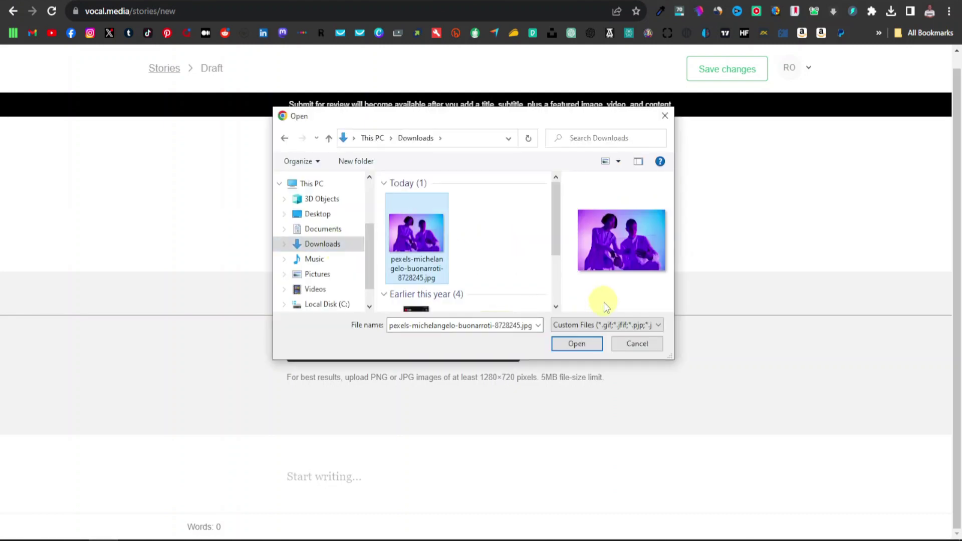
click(576, 344)
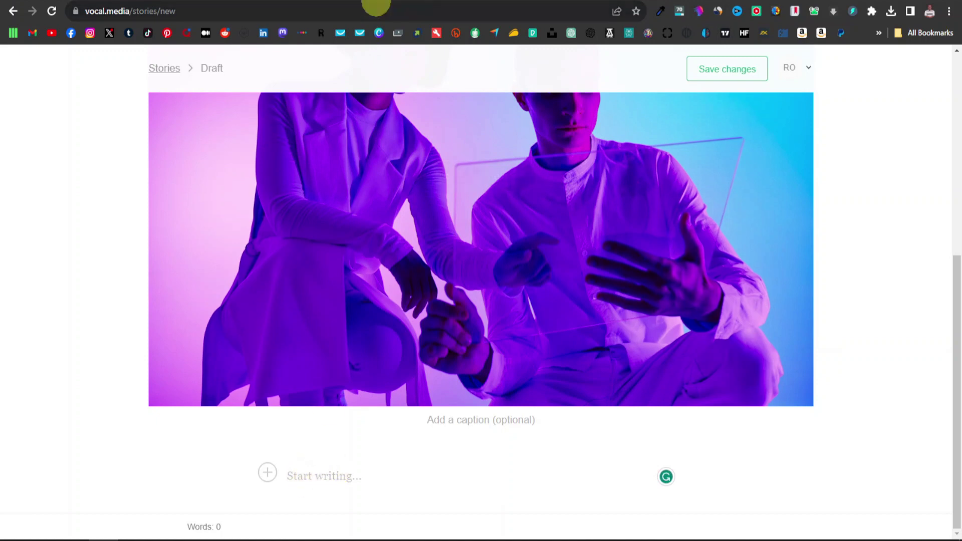
Copy the ChatGPT article from its Introduction heading through the Q5 answer and paste it into the story body.
click(376, 2)
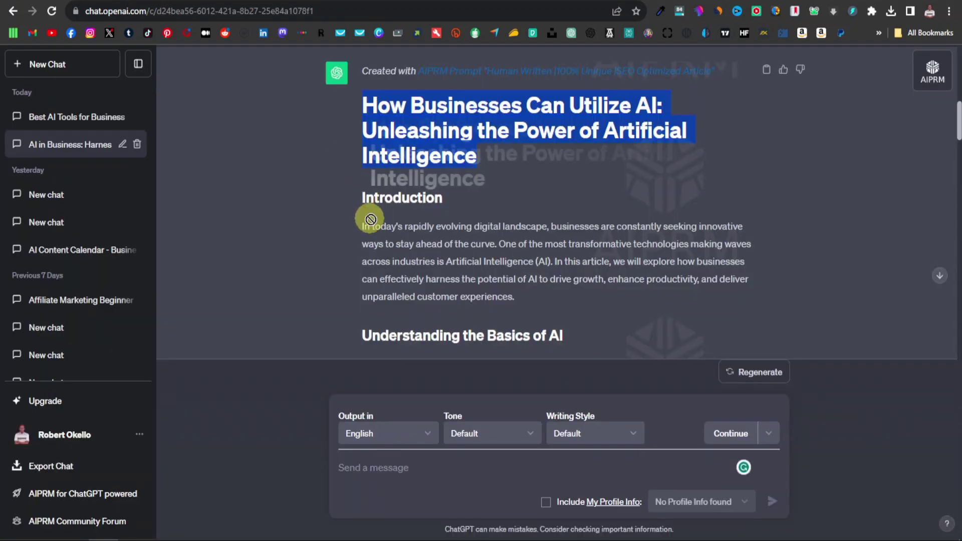
click(363, 201)
drag(364, 199, 502, 125)
right_click(451, 129)
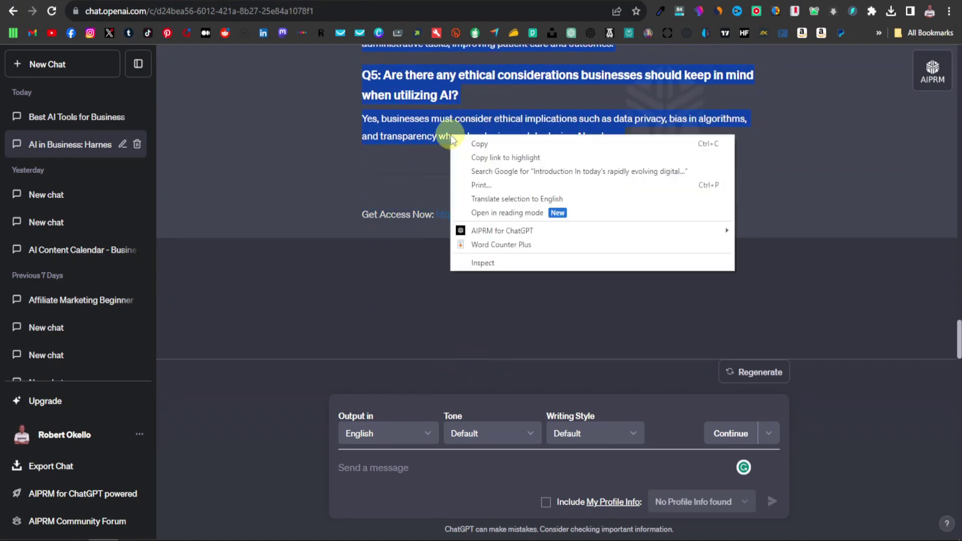
click(466, 141)
click(376, 2)
right_click(304, 476)
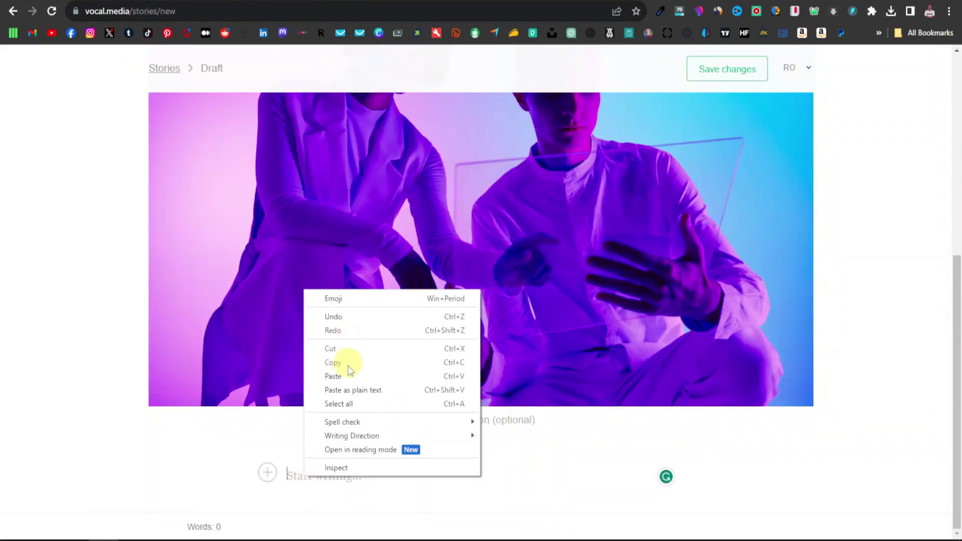
click(342, 375)
Add the line "Try AI Agent, an all-in-one AI tool for businesses" in a new paragraph below the Conclusion text.
scroll(371, 458, up, 20)
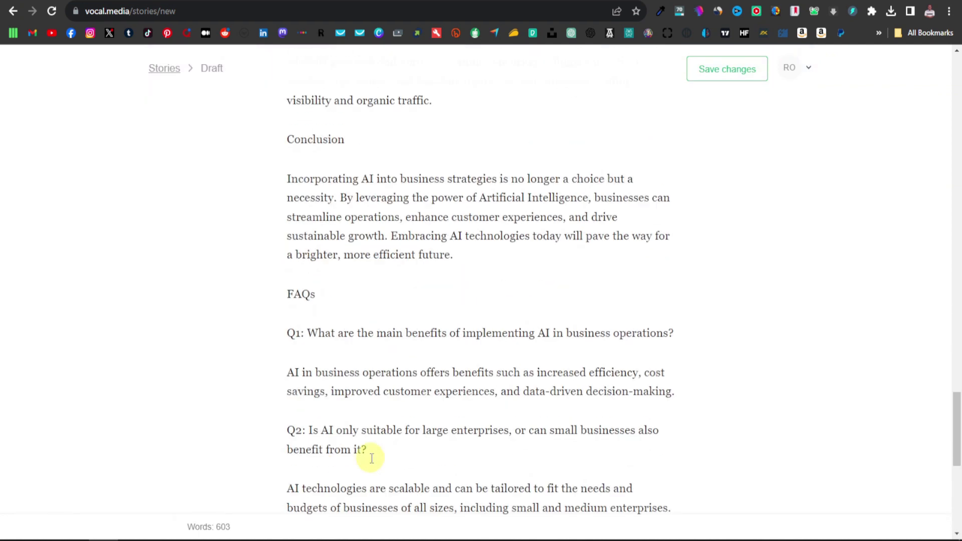
scroll(371, 458, up, 5)
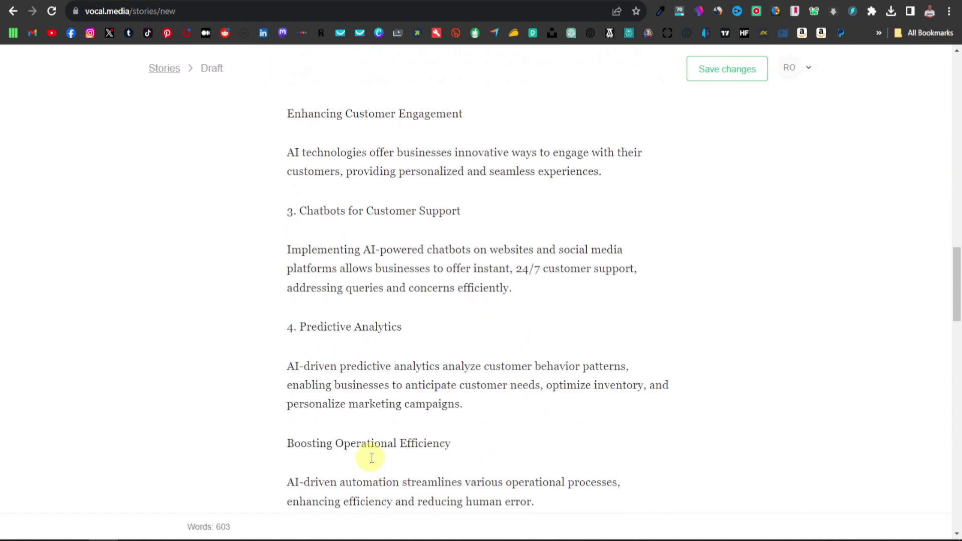
scroll(371, 457, down, 2)
scroll(506, 414, down, 3)
scroll(463, 396, down, 9)
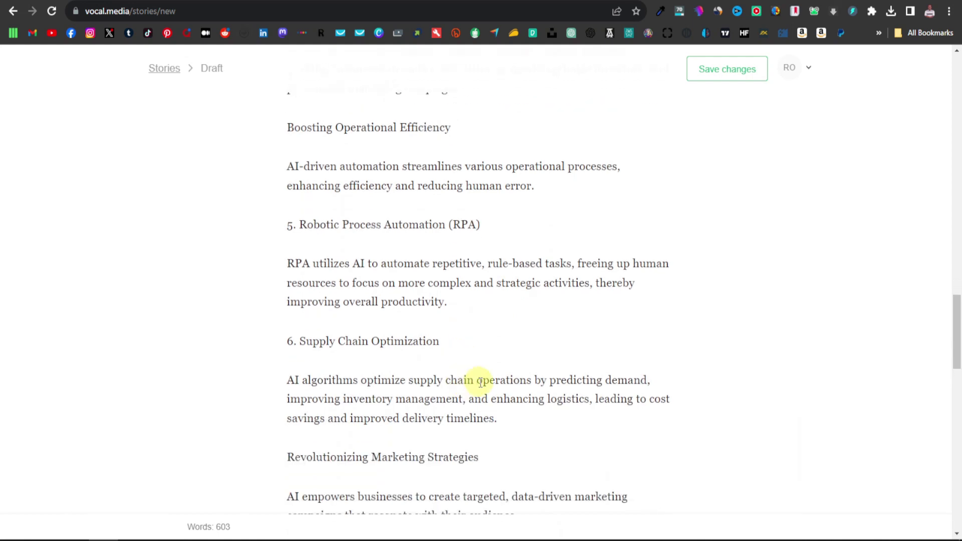
scroll(410, 384, down, 3)
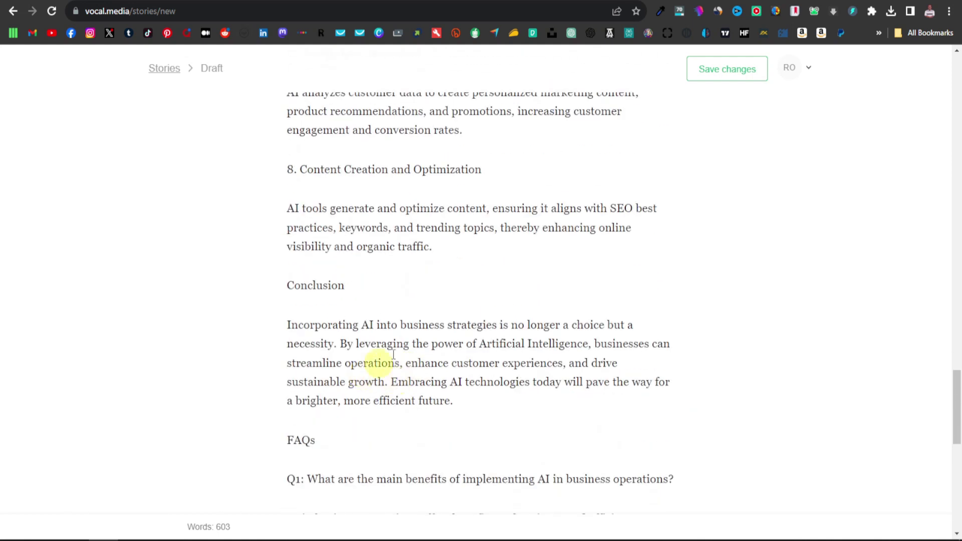
click(476, 402)
key(Return)
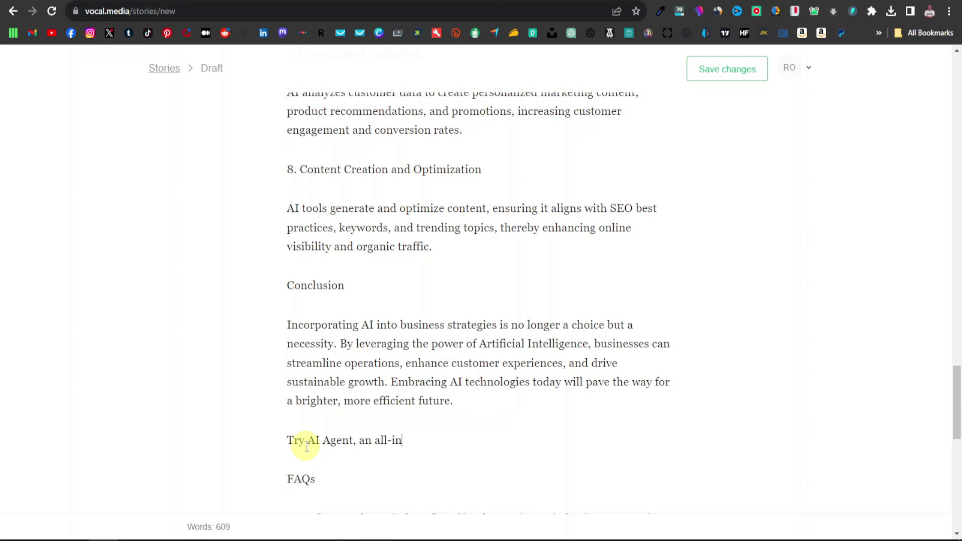
text(inesses)
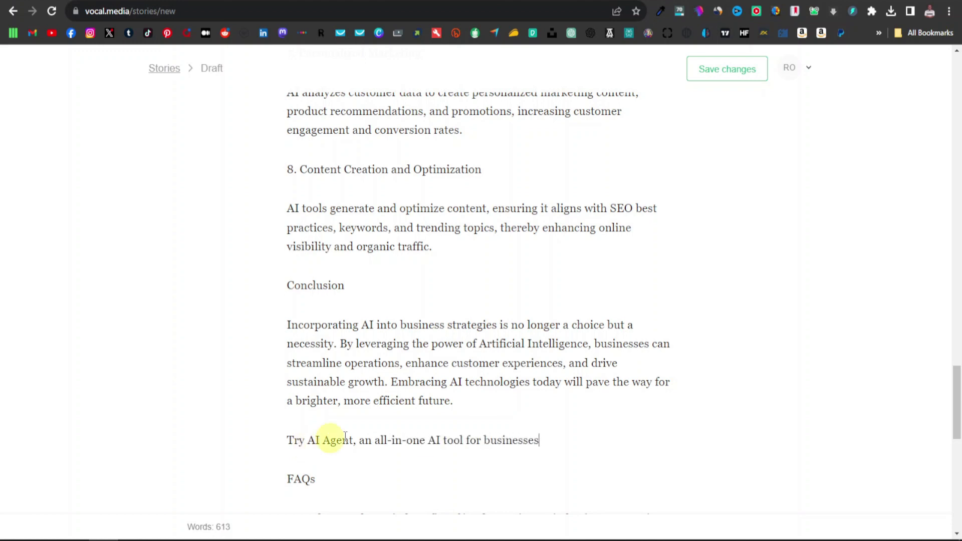
Link the "Try AI Agent" line to the product sales page URL getaiagents.live/live/?aid=1.
triple_click(430, 440)
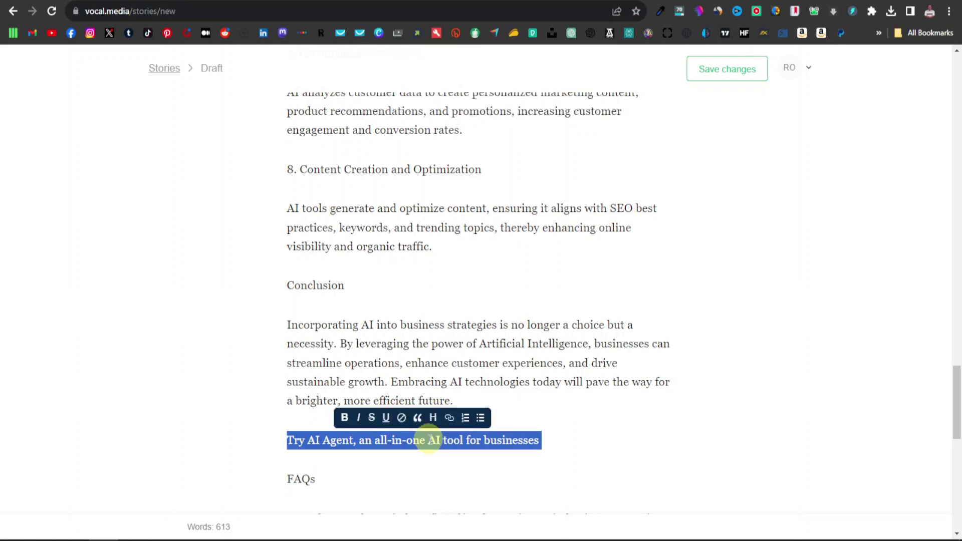
click(449, 418)
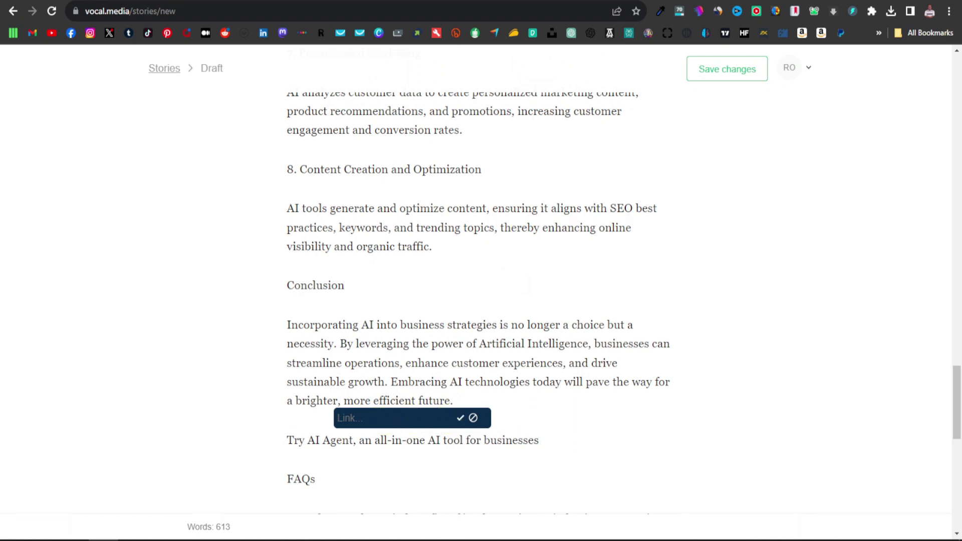
key(alt+Tab)
click(135, 9)
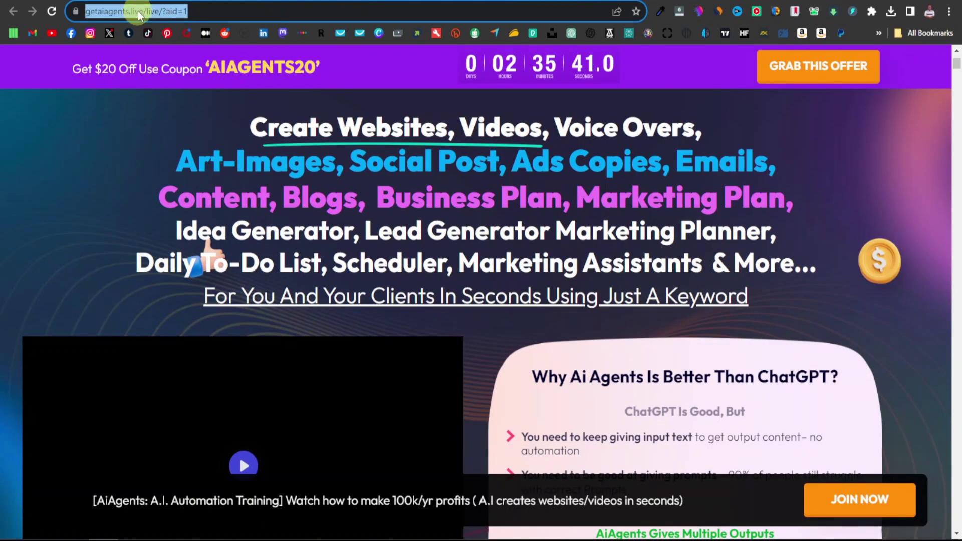
right_click(133, 8)
click(186, 85)
key(alt+Tab)
right_click(361, 418)
click(393, 321)
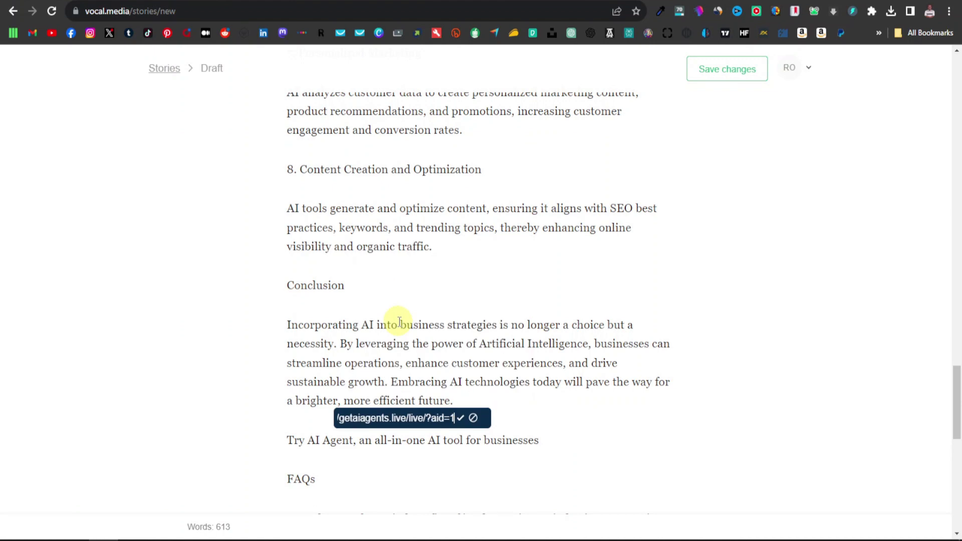
click(460, 420)
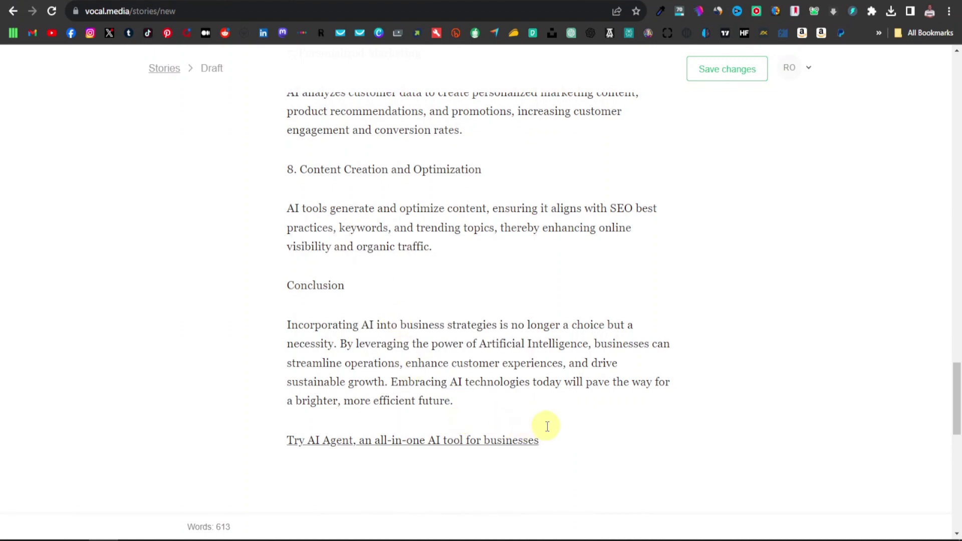
Remove the empty paragraph between the linked line and the FAQs heading, and review the draft back up.
scroll(542, 434, down, 3)
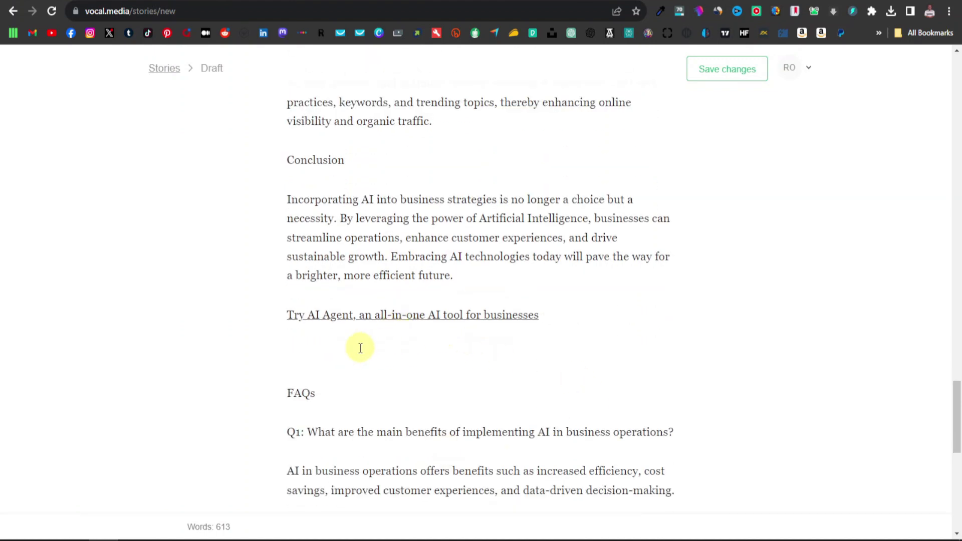
key(BackSpace)
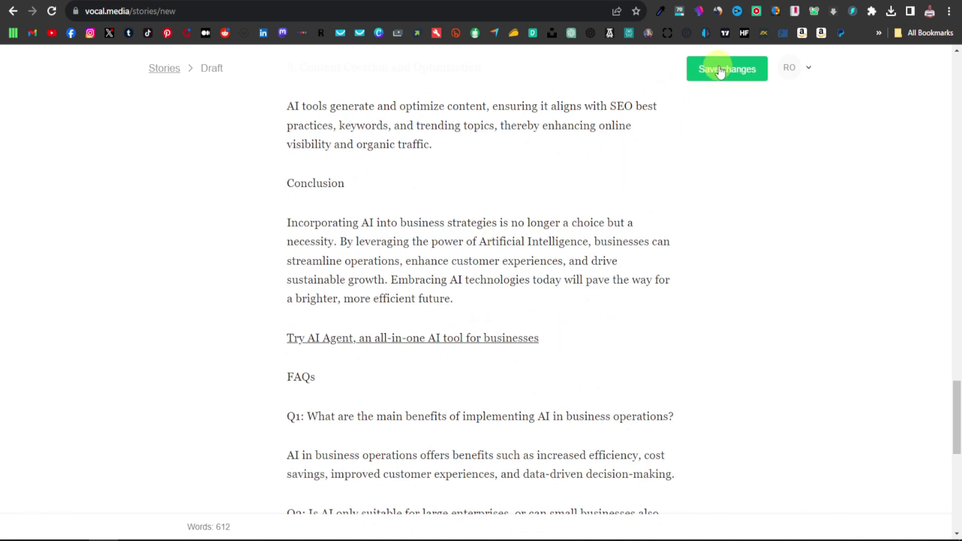
scroll(464, 253, up, 20)
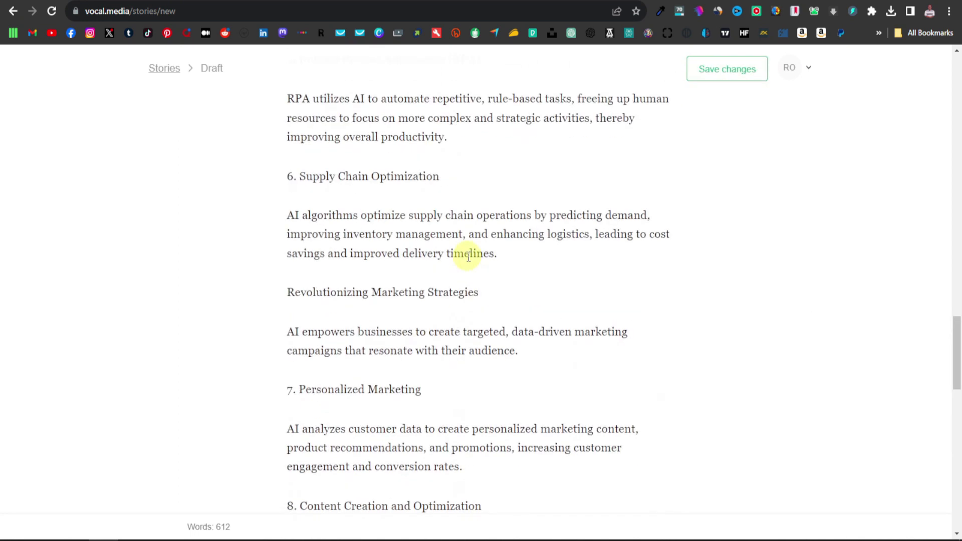
Review the Vocal draft up to its title, the Medium publishing preview and the Quora answer, and return to the Vocal draft.
scroll(464, 253, up, 4)
scroll(473, 262, down, 4)
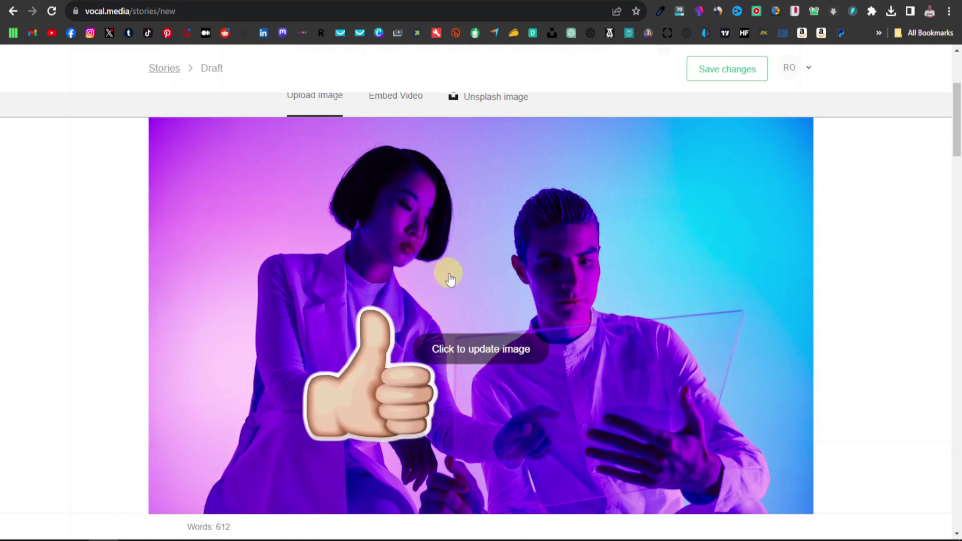
scroll(501, 290, up, 1)
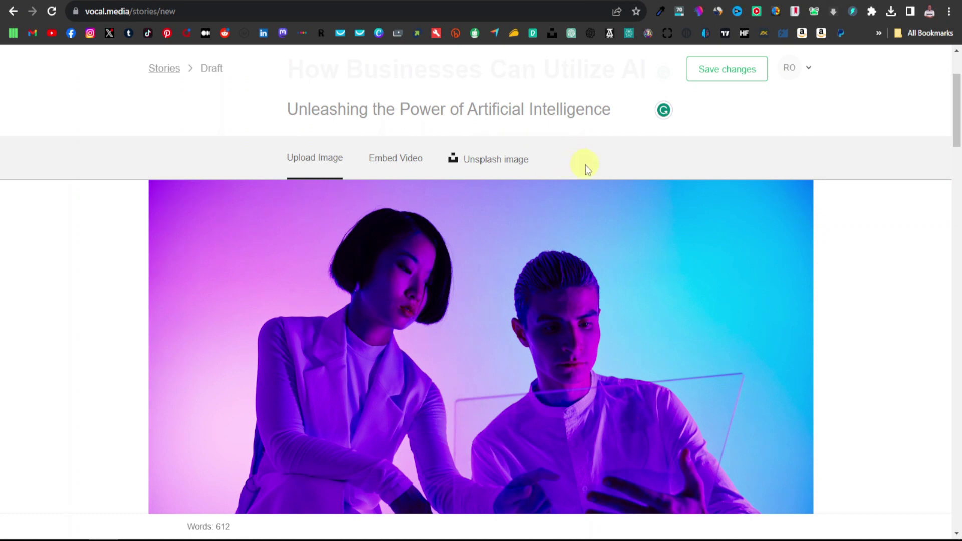
scroll(585, 165, up, 2)
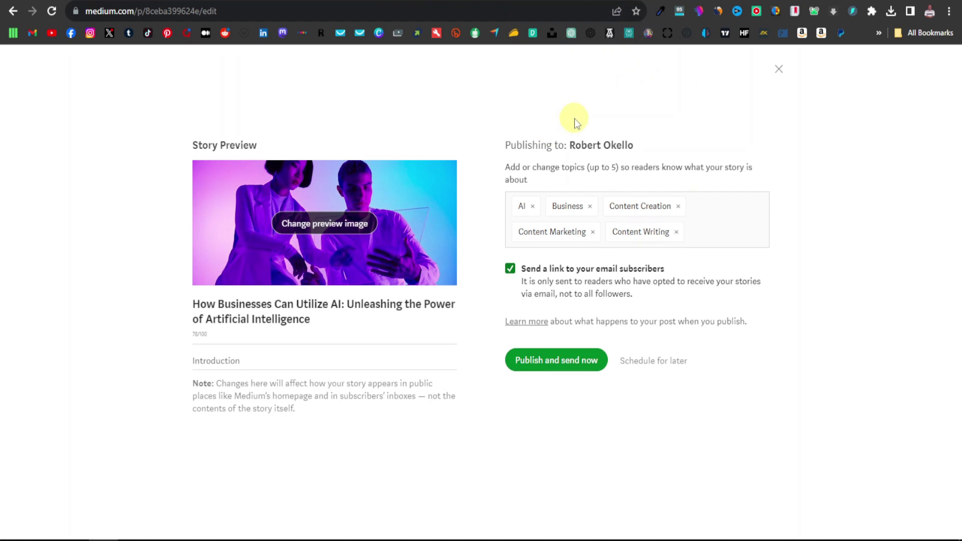
key(ctrl+Tab)
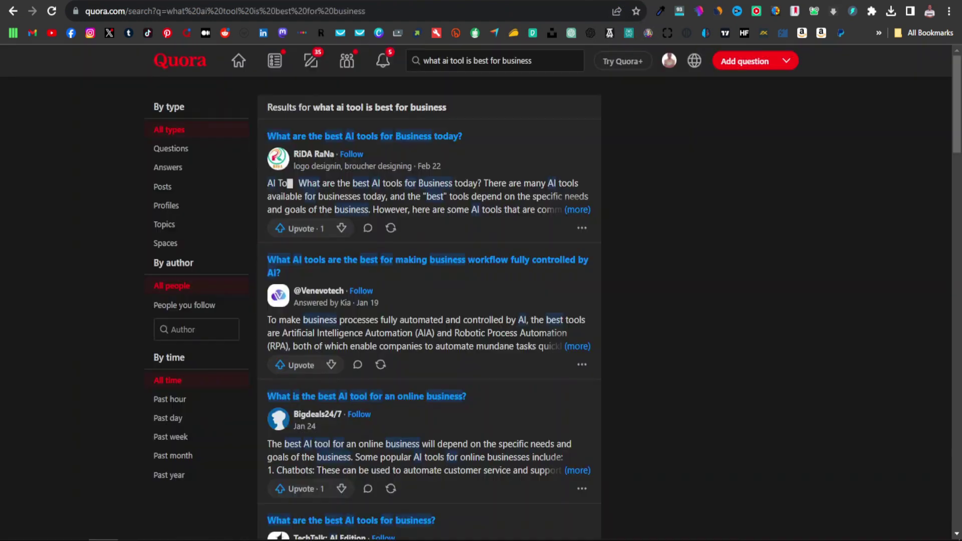
key(ctrl+Tab)
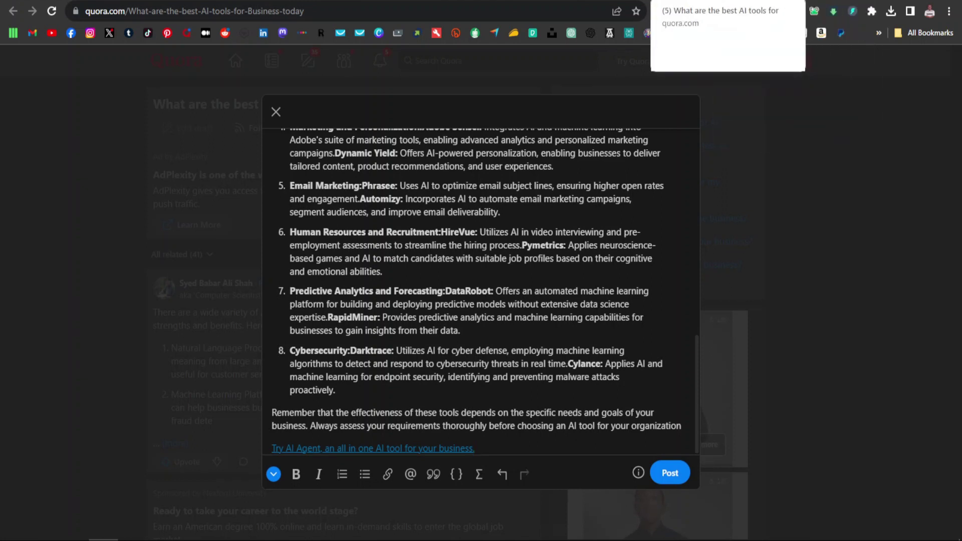
key(ctrl+Tab)
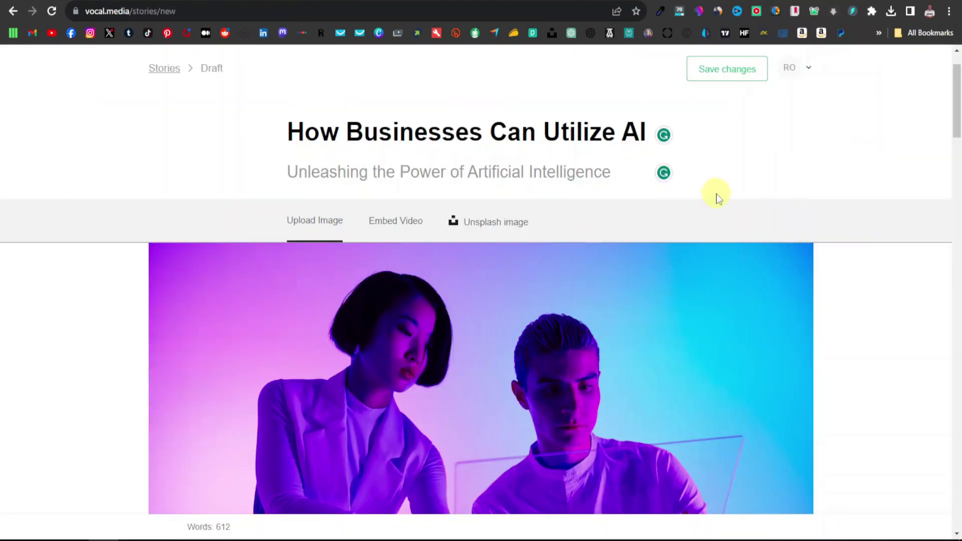
scroll(716, 196, down, 1)
scroll(727, 213, up, 3)
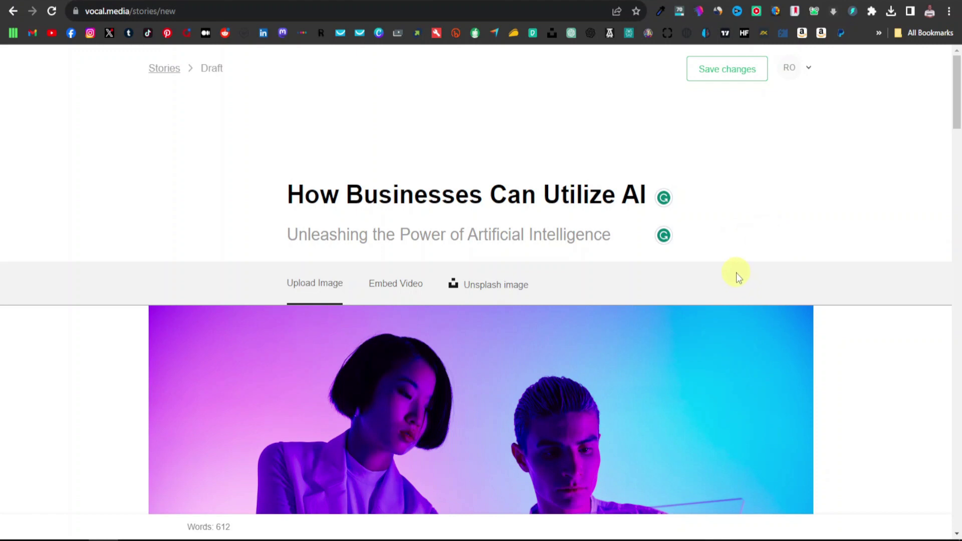
scroll(404, 221, down, 1)
scroll(406, 225, up, 1)
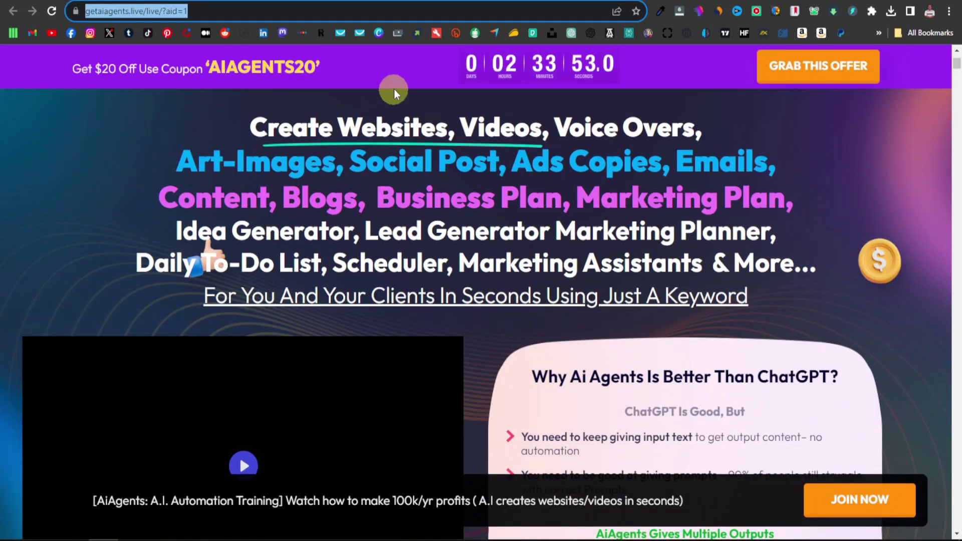
Look through the AiAgents sales page, from the headline through the feature list and three-step overview to the list of powerful agents.
click(394, 89)
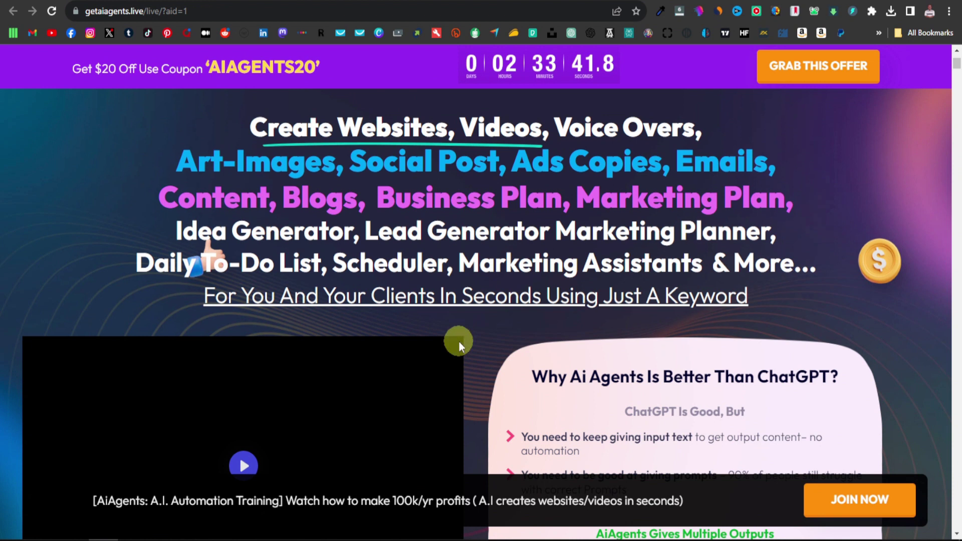
scroll(485, 335, down, 10)
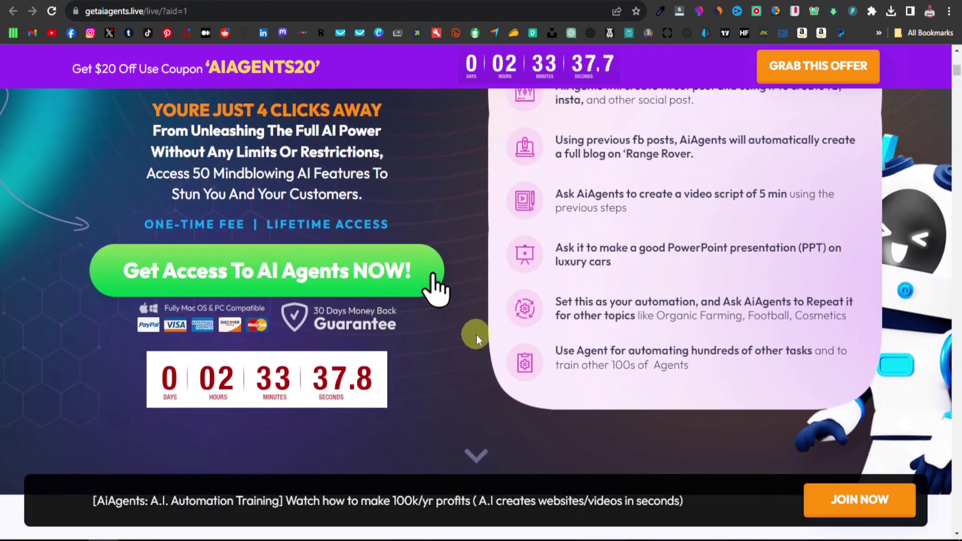
scroll(477, 336, down, 5)
scroll(442, 314, down, 7)
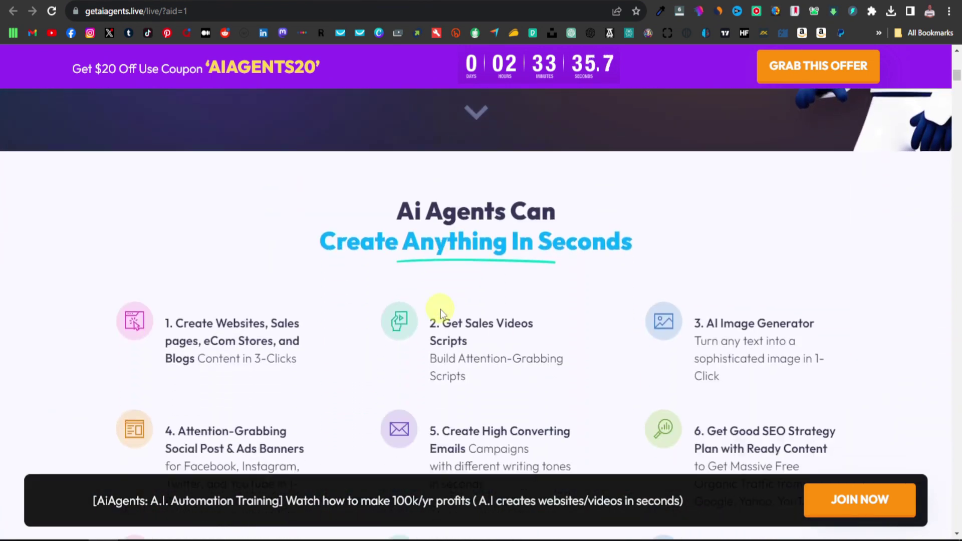
scroll(399, 242, down, 19)
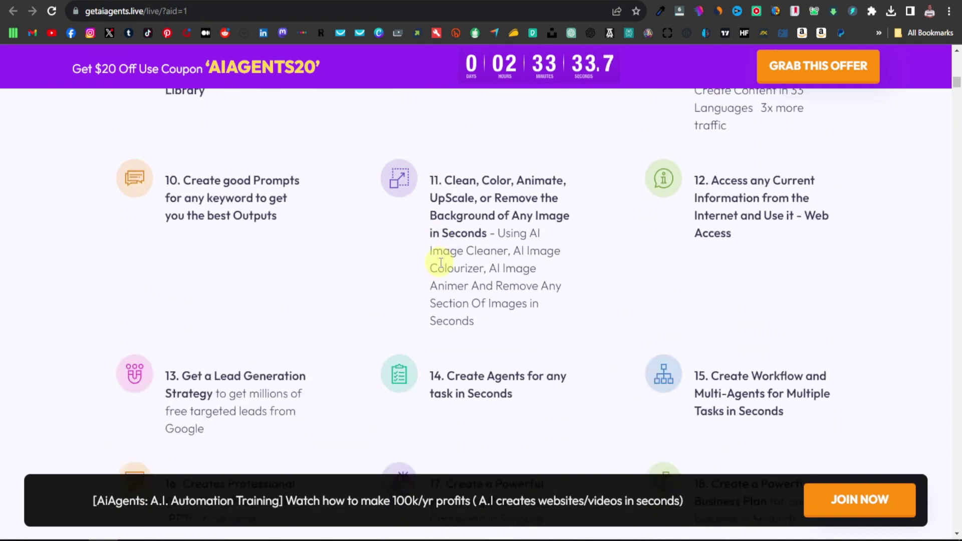
scroll(501, 265, down, 16)
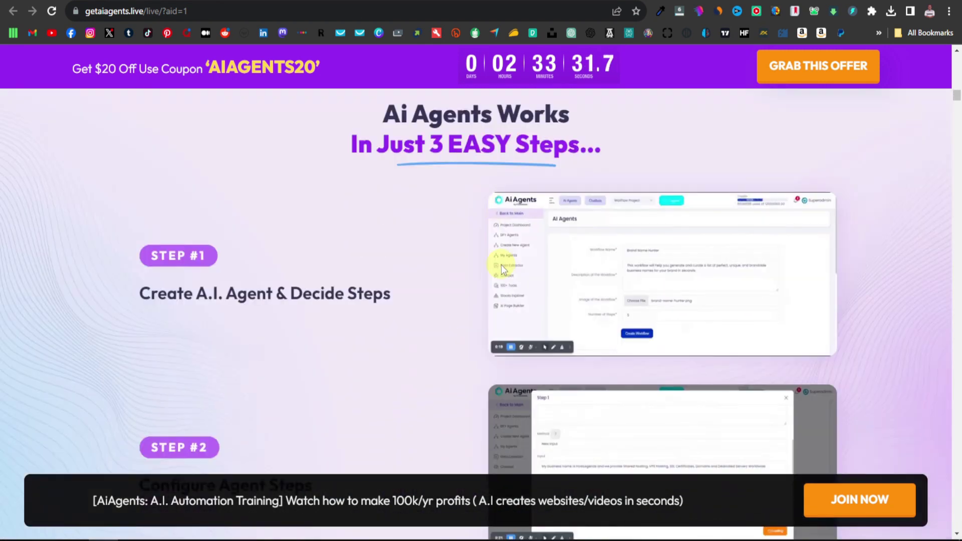
scroll(475, 277, down, 9)
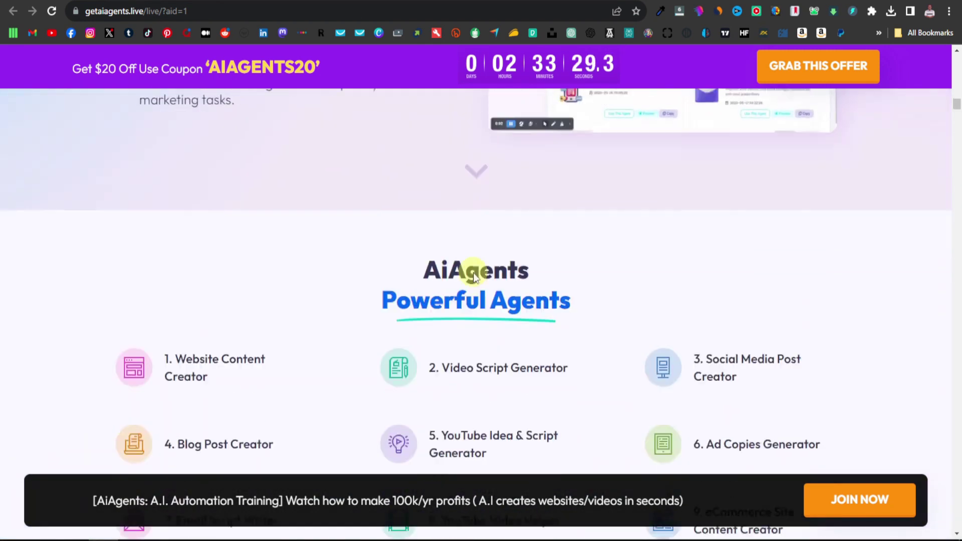
scroll(474, 273, down, 9)
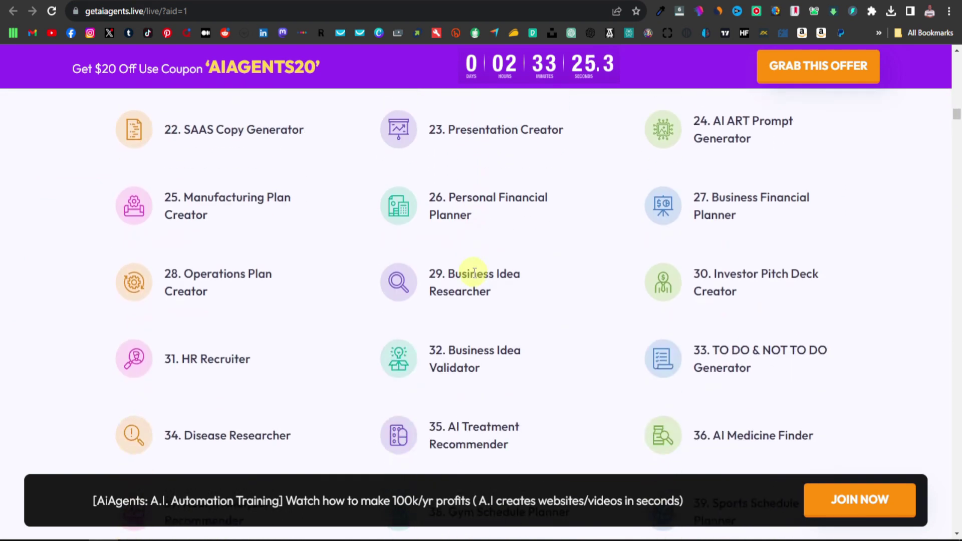